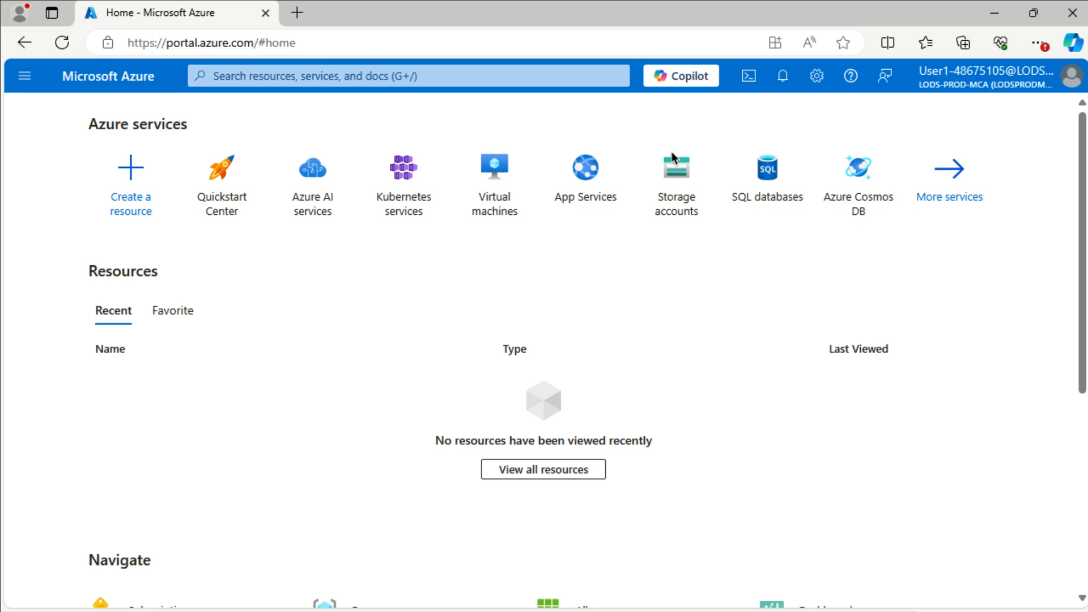
Step: Start a new storage account in ResourceGroup1 and name it deepdivesdp900
left_click(682, 180)
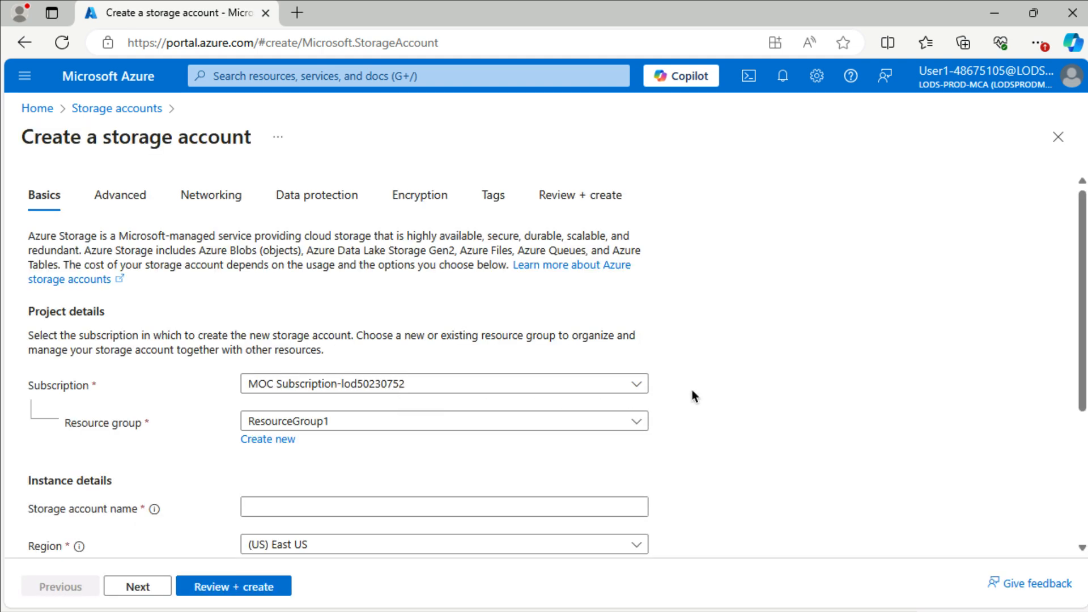
scroll(708, 388, "down", 2)
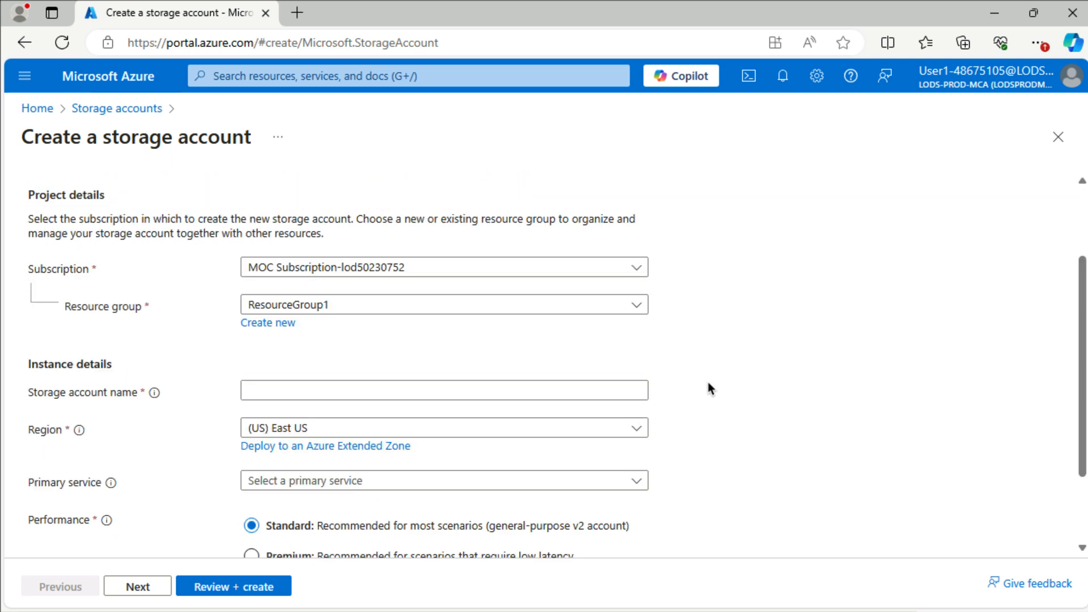
left_click(425, 393)
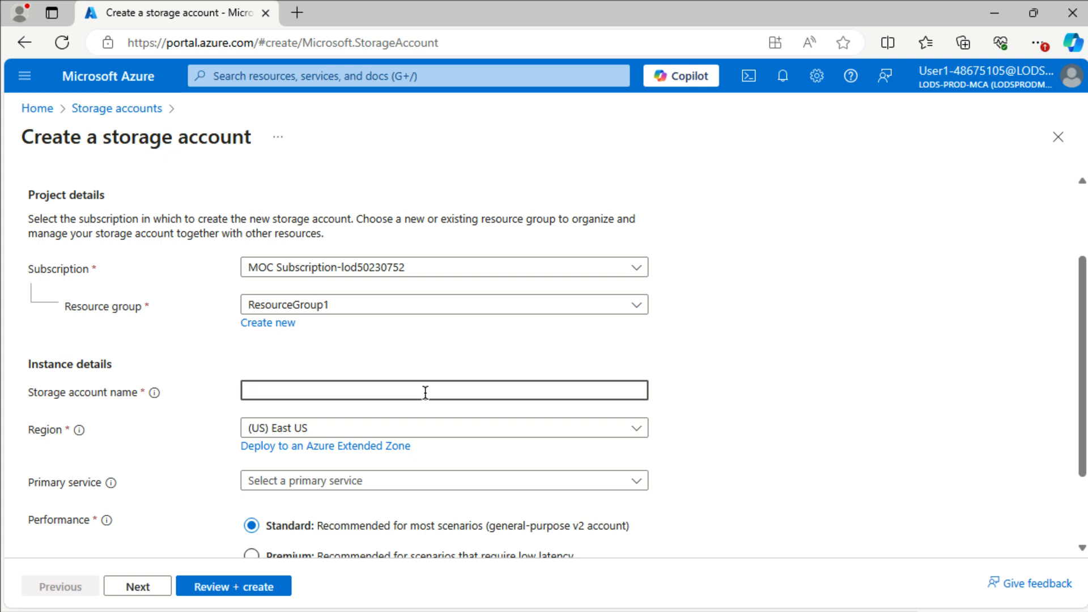
type("deep")
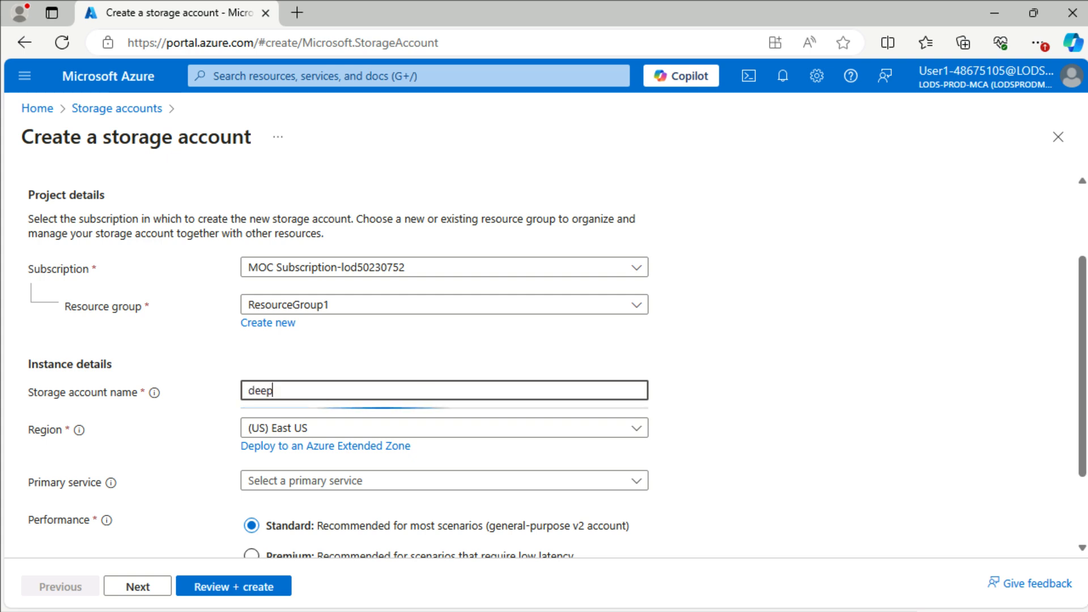
type("dives")
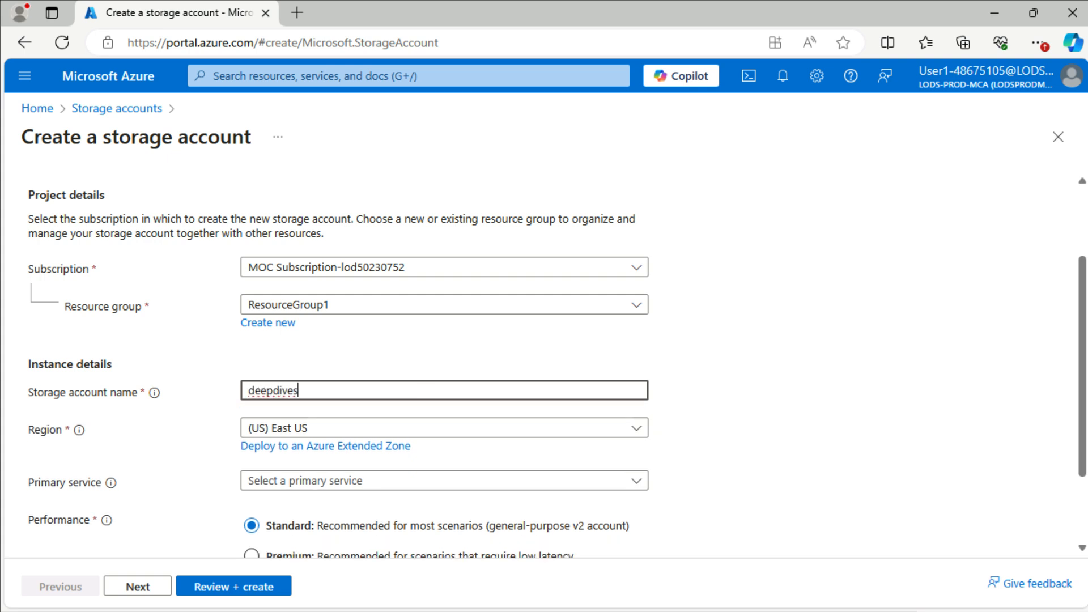
type("-")
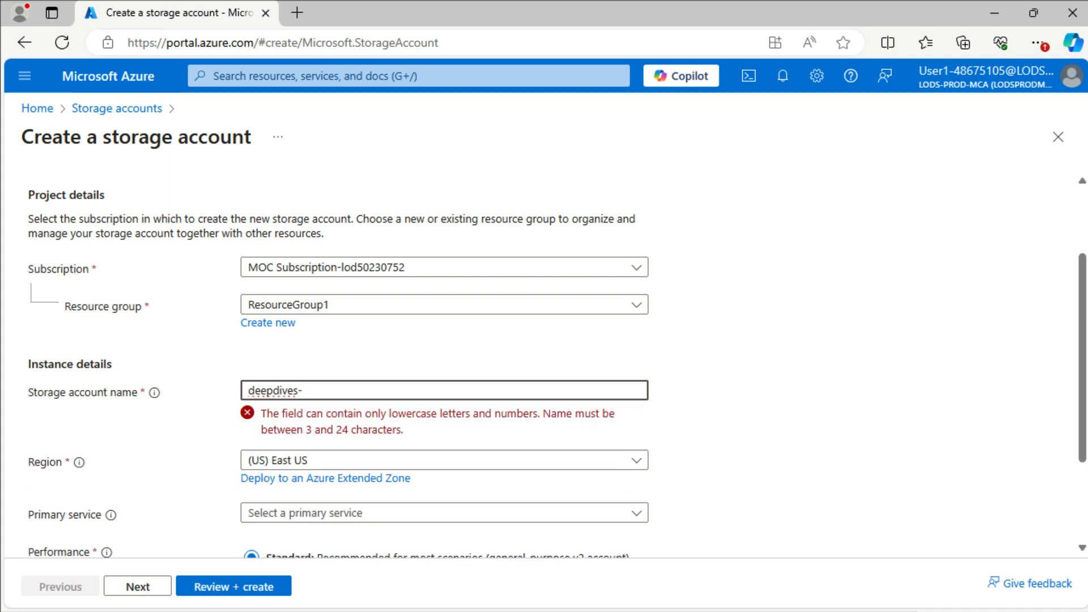
type("dp900")
key("Left")
key("Left")
key("Left")
key("Left")
key("Left")
key("Left")
key("Delete")
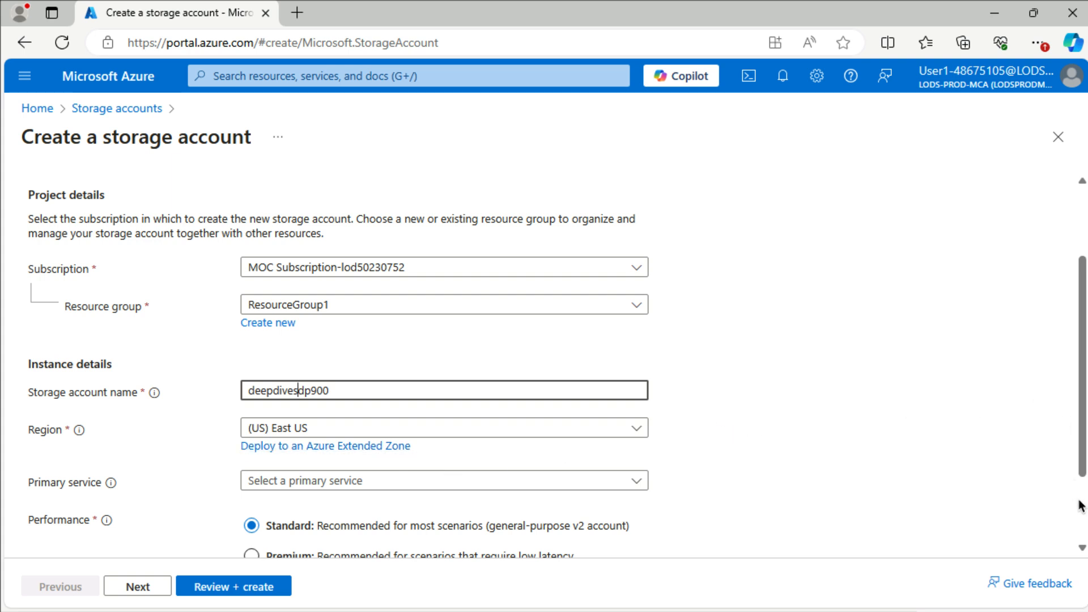
Step: Set the storage account's redundancy to Locally-redundant storage (LRS) and continue to the advanced settings
scroll(1079, 506, "down", 2)
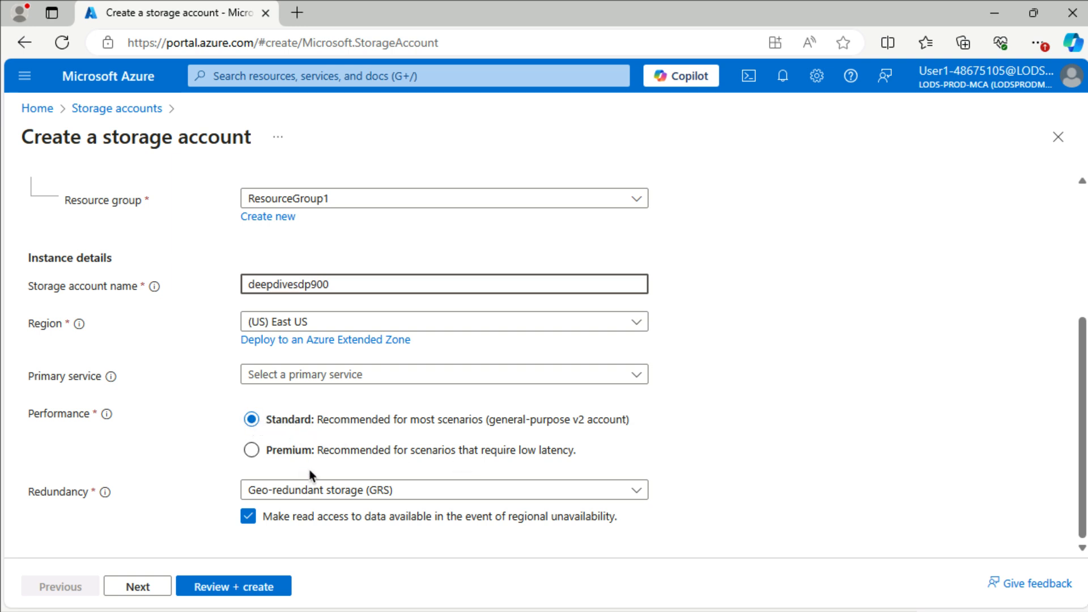
left_click(292, 491)
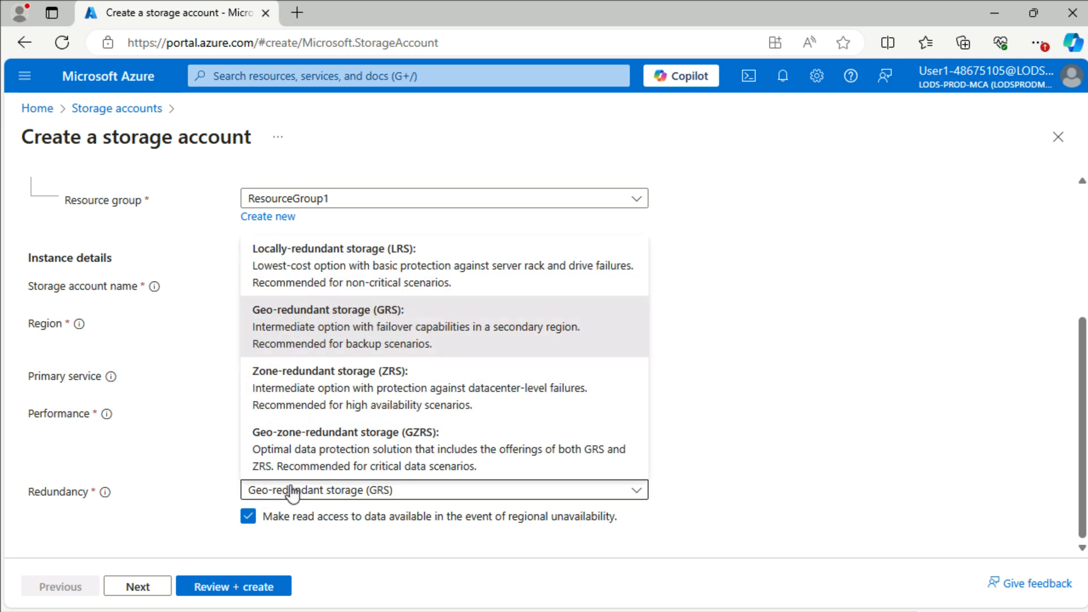
left_click(331, 274)
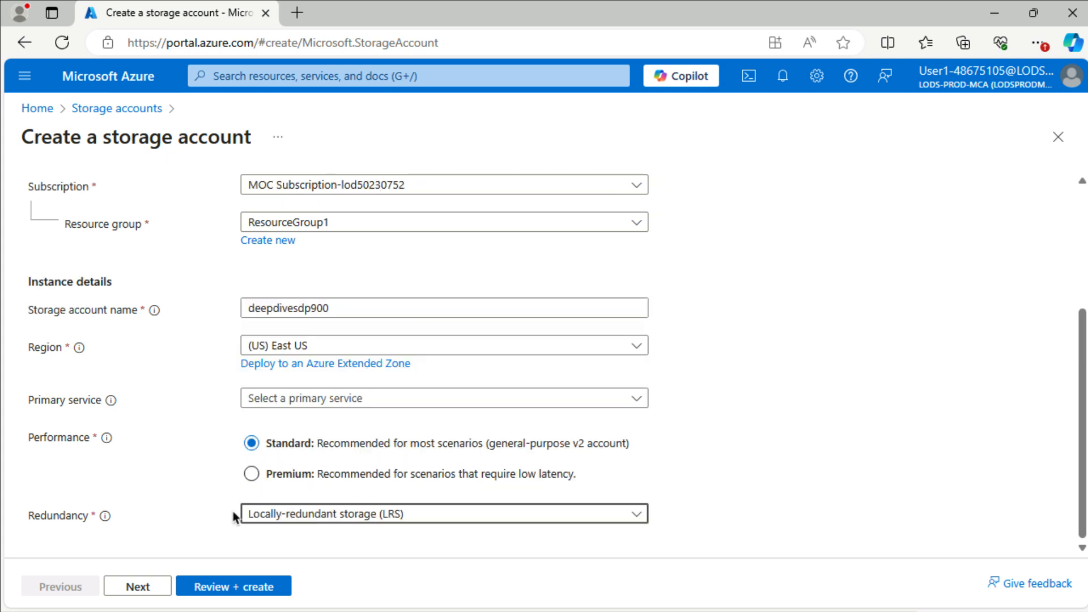
left_click(150, 594)
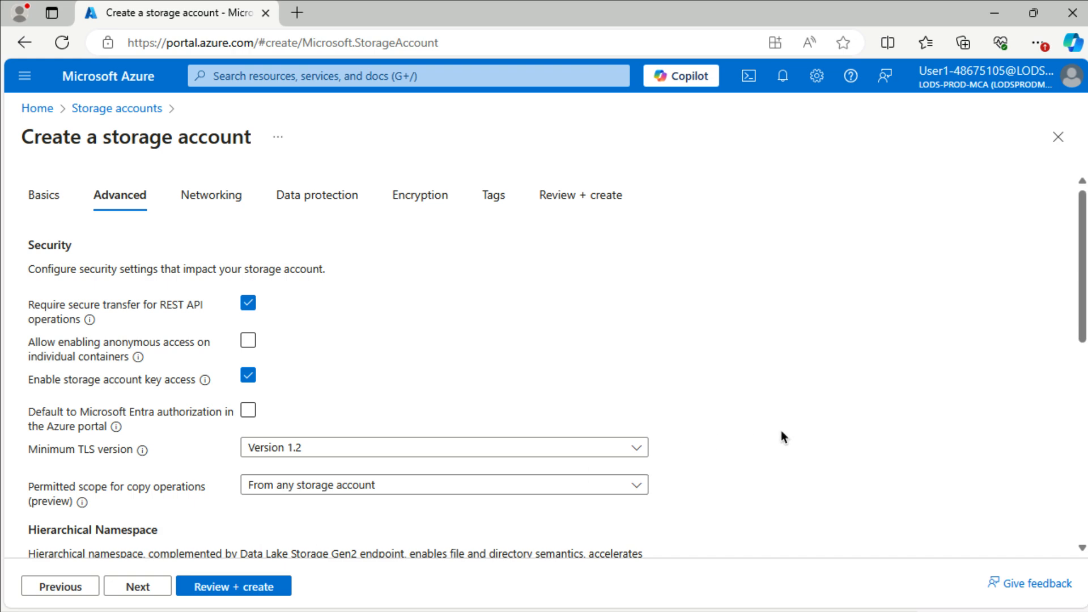
Step: Review the advanced security, namespace and access tier settings, keep their defaults, and continue to the networking settings
scroll(781, 436, "down", 2)
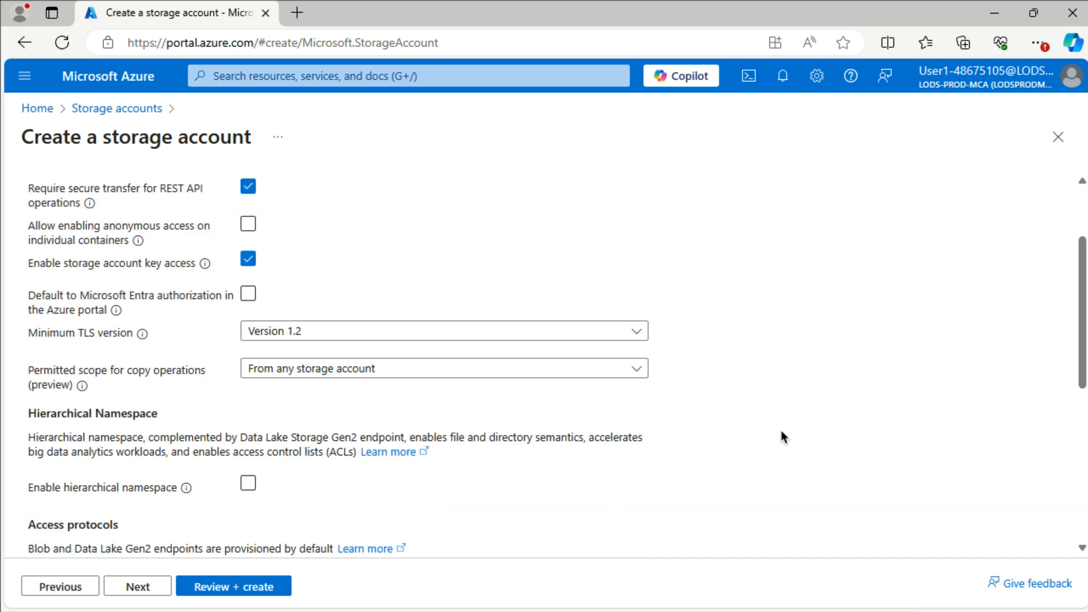
scroll(782, 436, "down", 4)
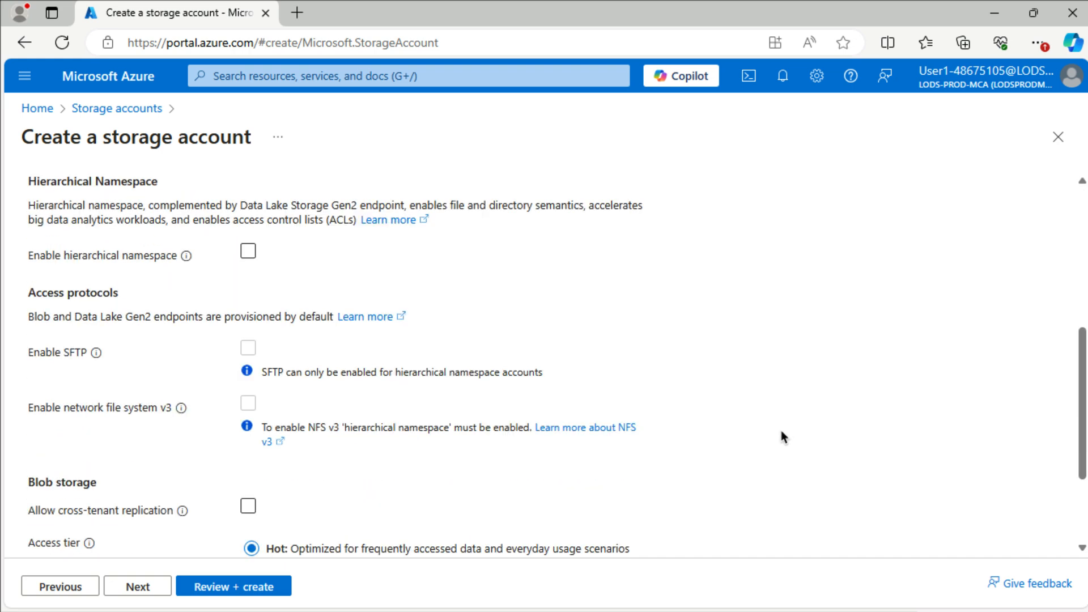
scroll(781, 436, "down", 3)
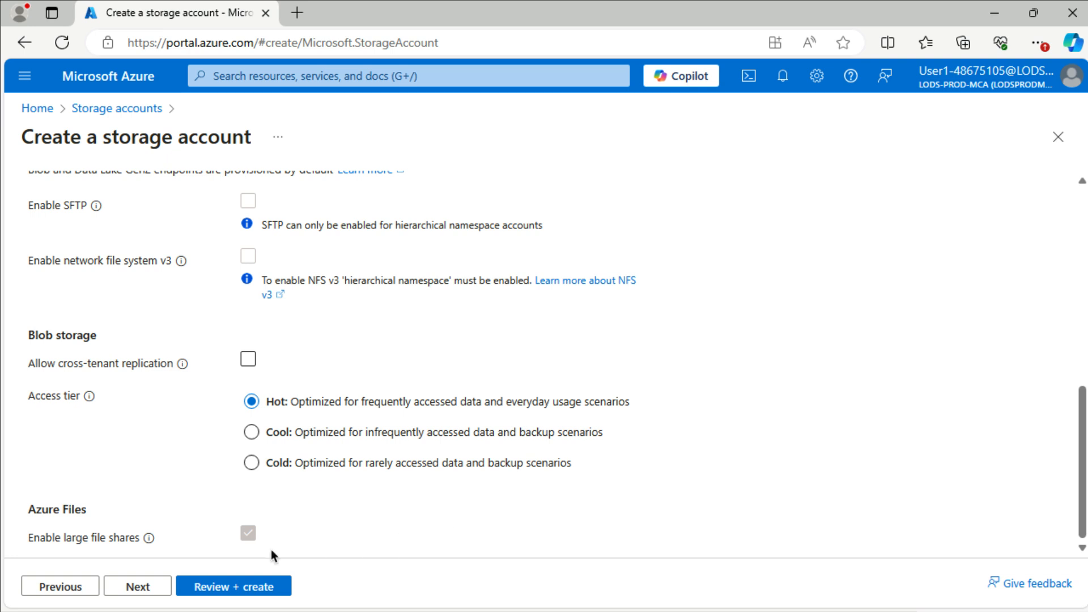
left_click(137, 588)
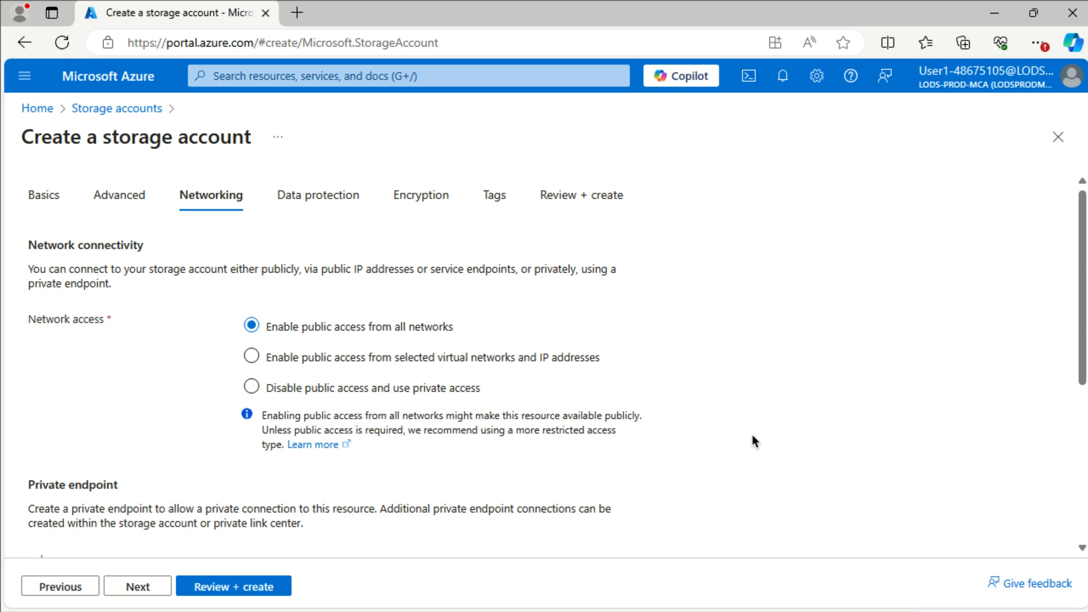
Step: Keep public access from all networks and Microsoft network routing, and continue to the data protection settings
scroll(752, 437, "down", 2)
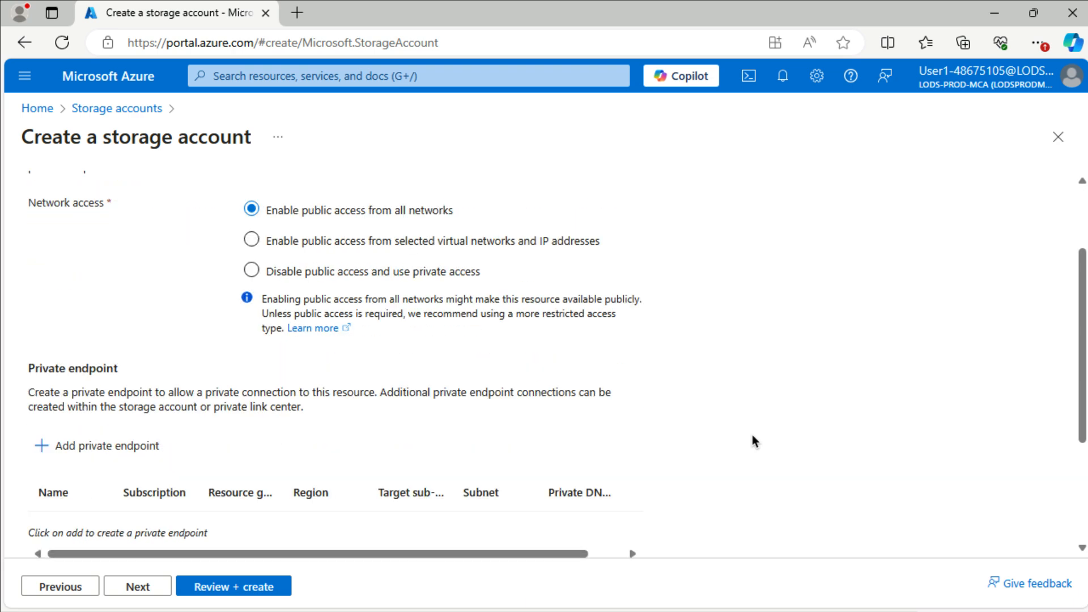
scroll(752, 441, "down", 3)
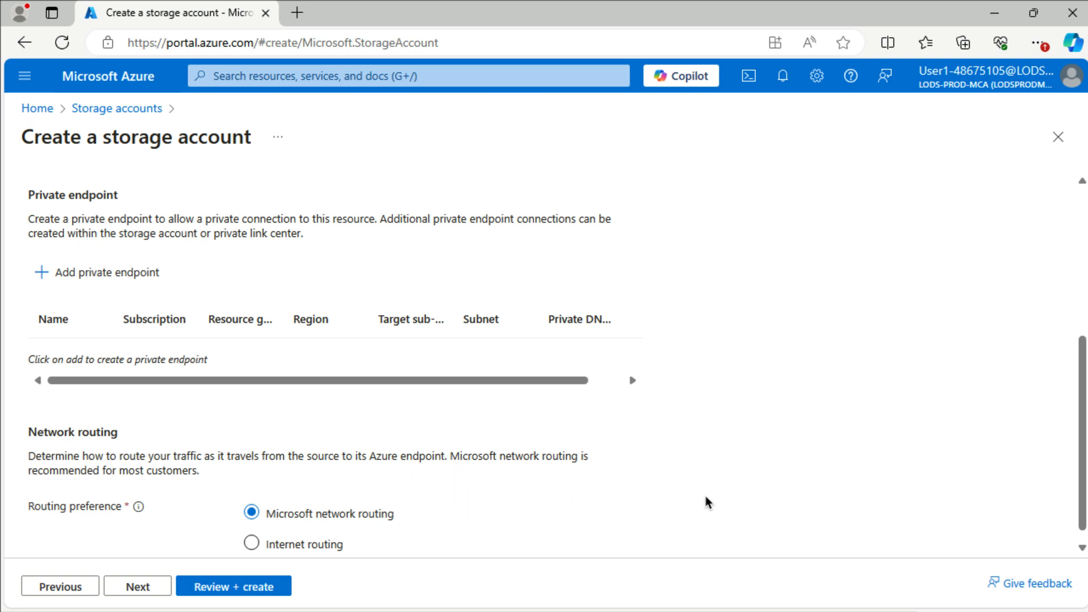
left_click(143, 585)
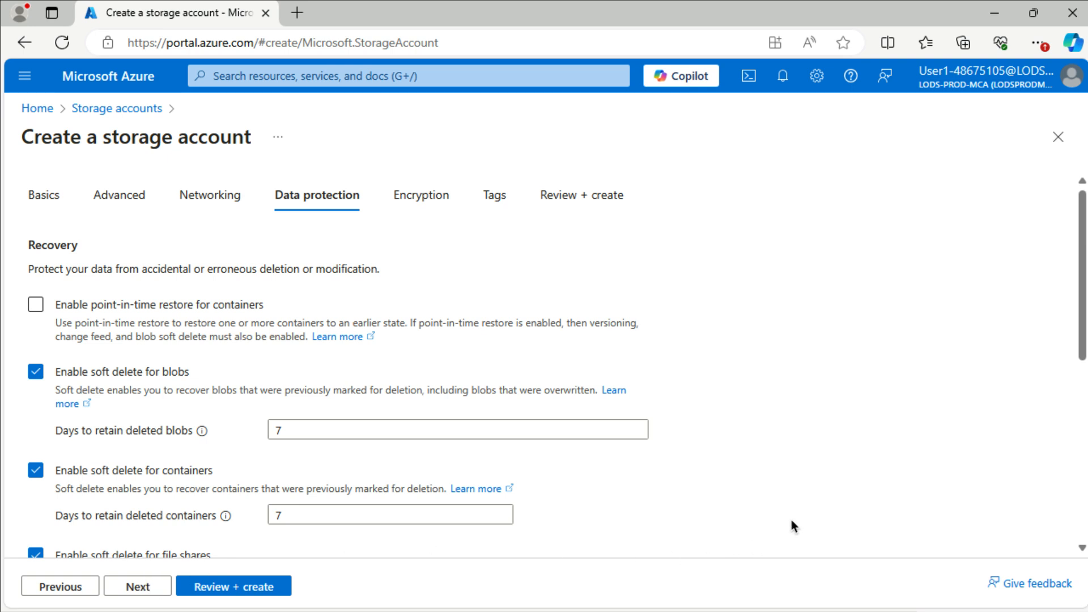
Step: Keep the default soft delete, tracking and access control options, and continue to the encryption settings
scroll(791, 522, "down", 5)
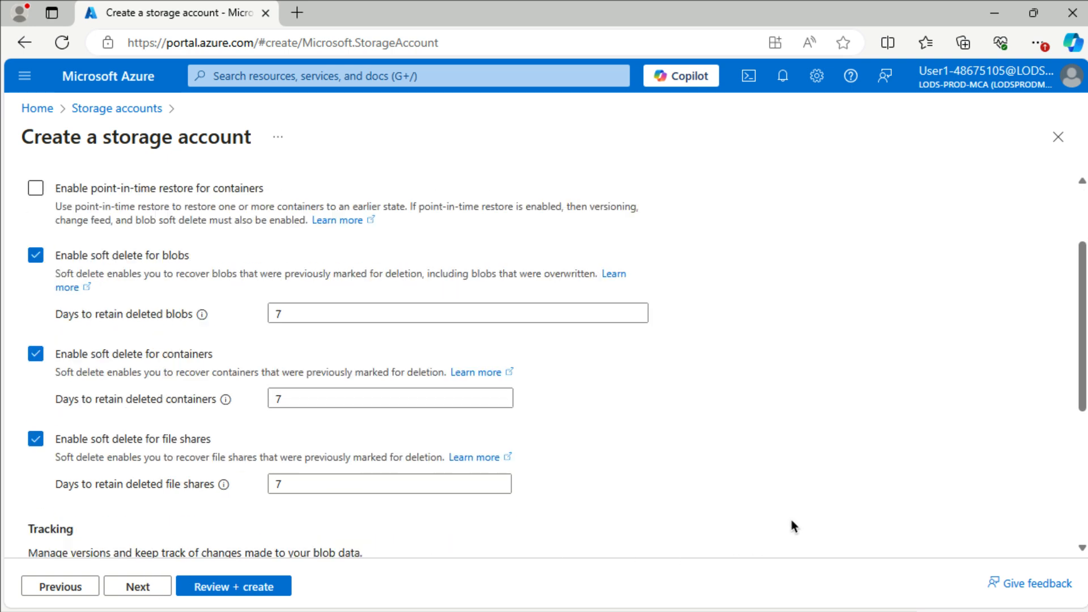
scroll(791, 526, "down", 2)
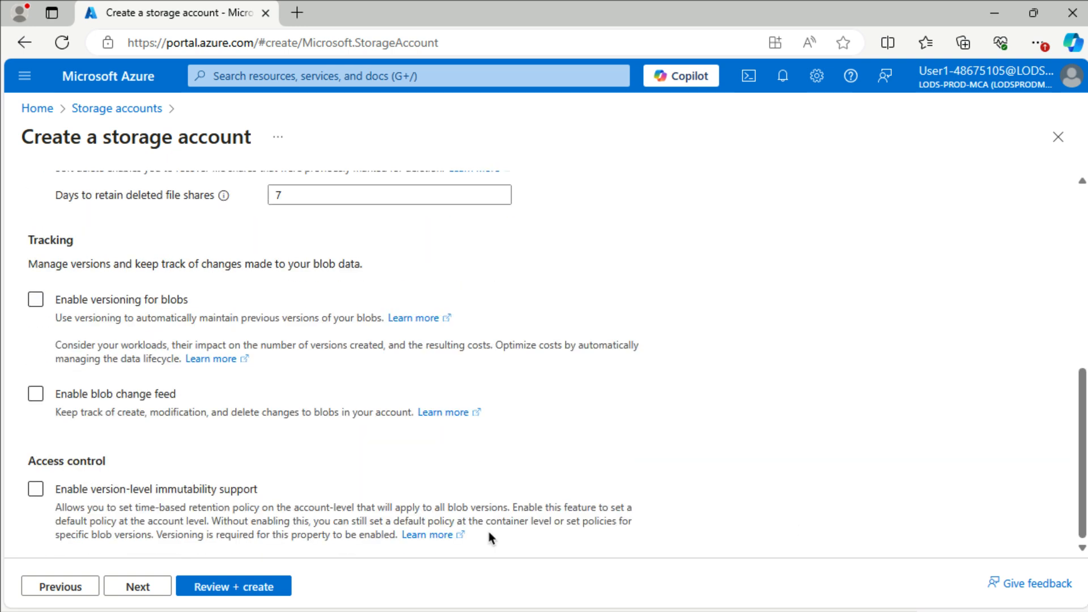
left_click(156, 590)
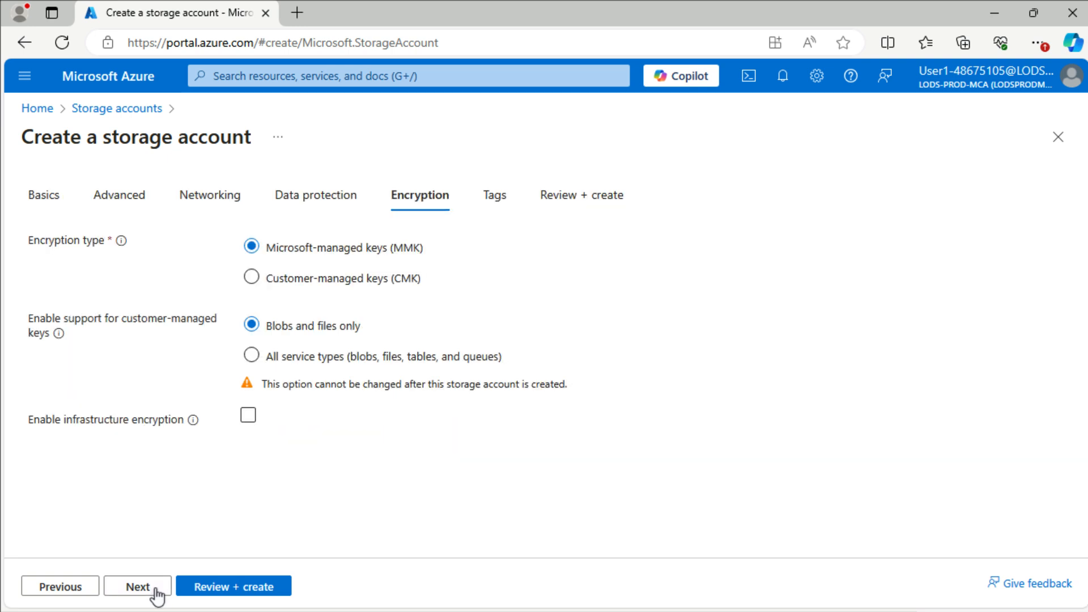
Step: Create the storage account with the default encryption settings and open the deployed resource
left_click(216, 588)
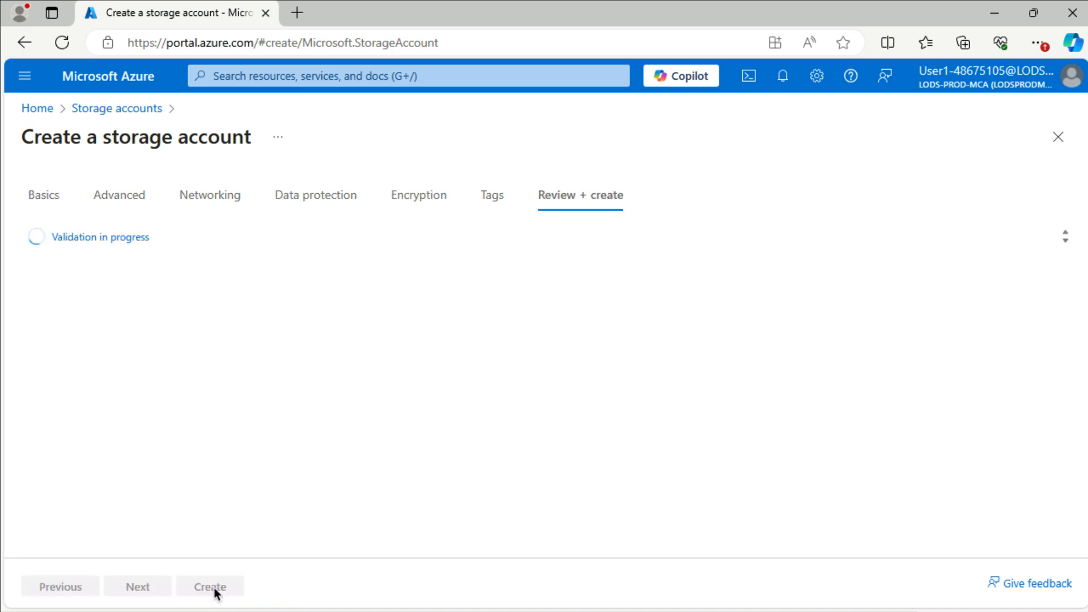
left_click(210, 587)
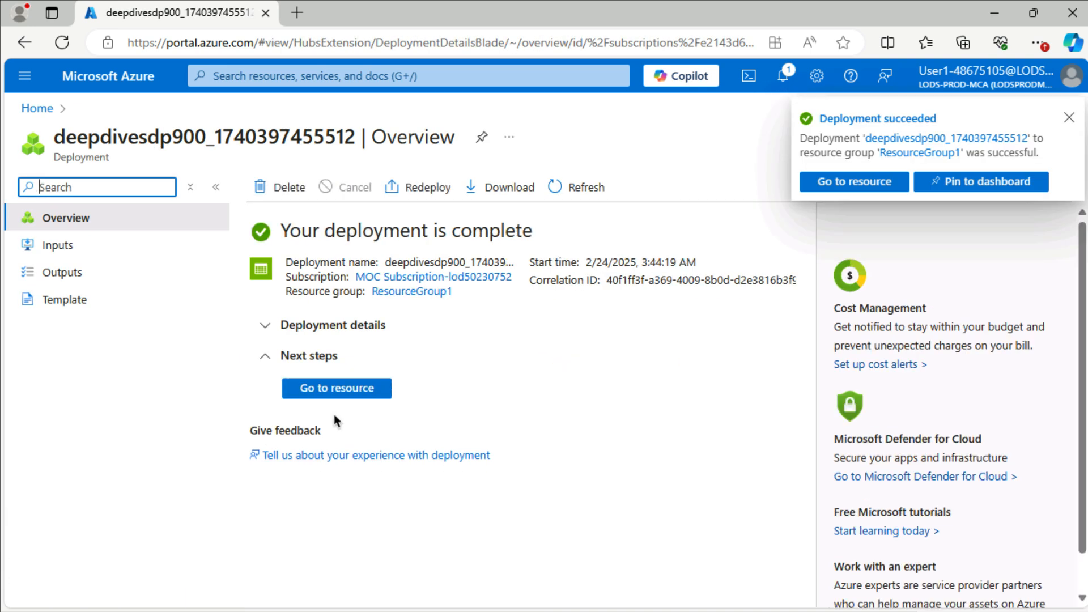
left_click(369, 390)
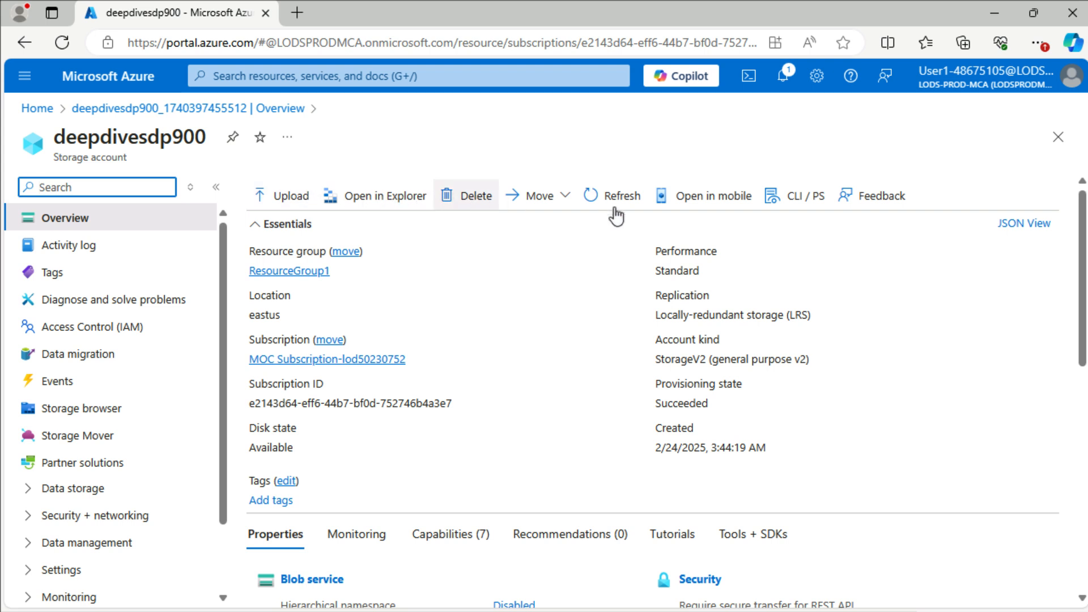
Step: Look at the blob upload form, close it, and open the storage account's list of containers
left_click(294, 202)
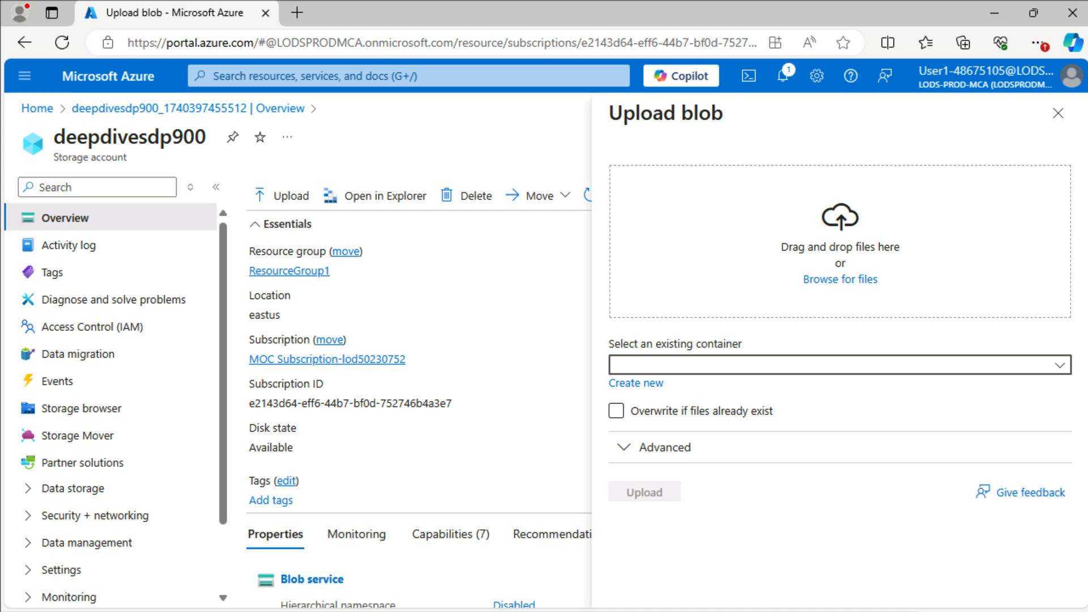
left_click(1057, 114)
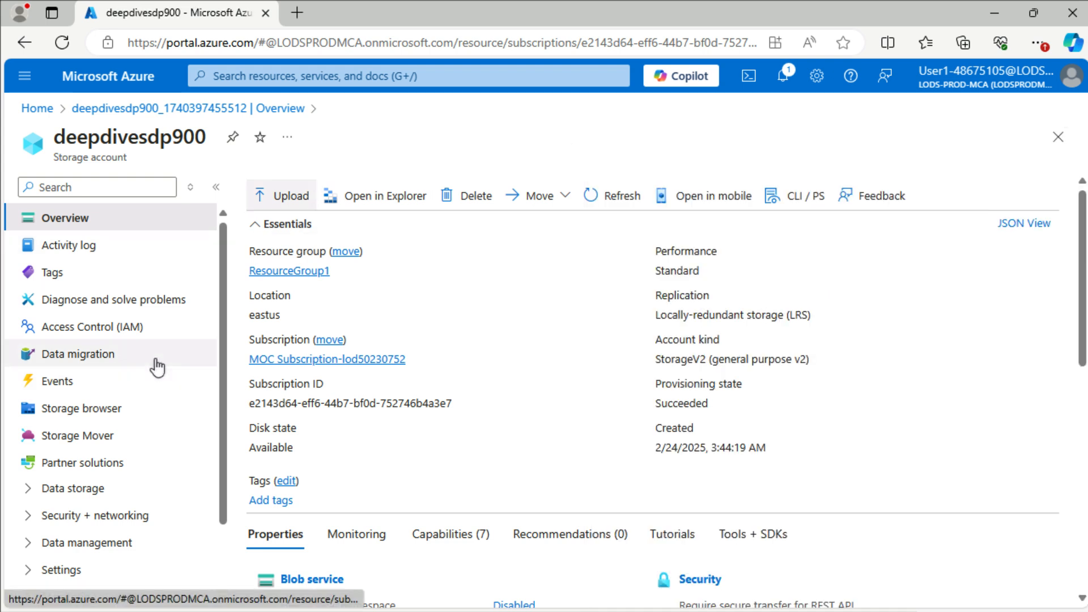
scroll(153, 371, "down", 1)
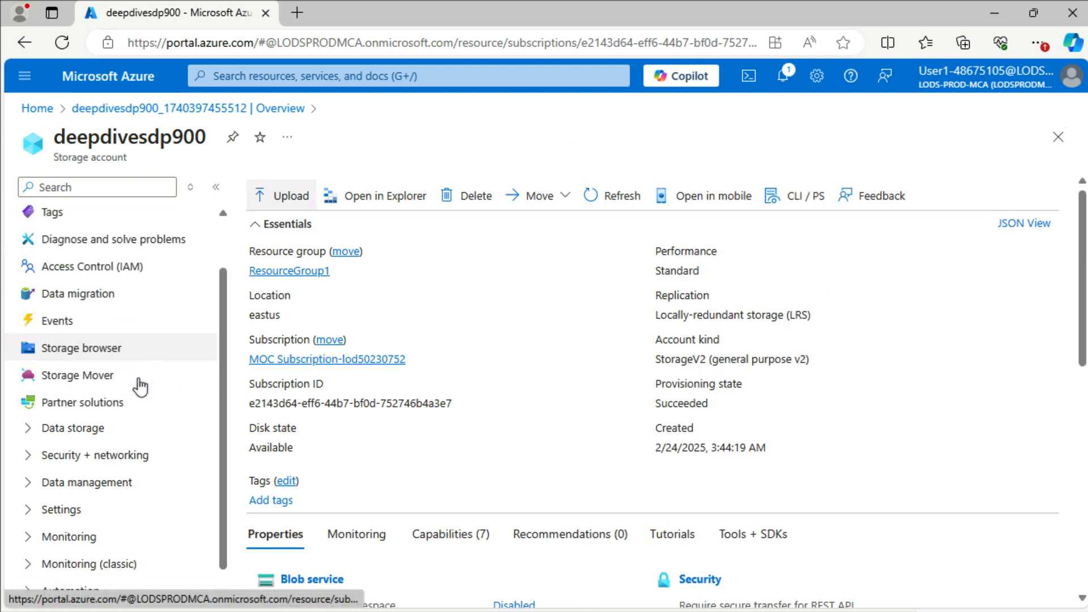
left_click(108, 428)
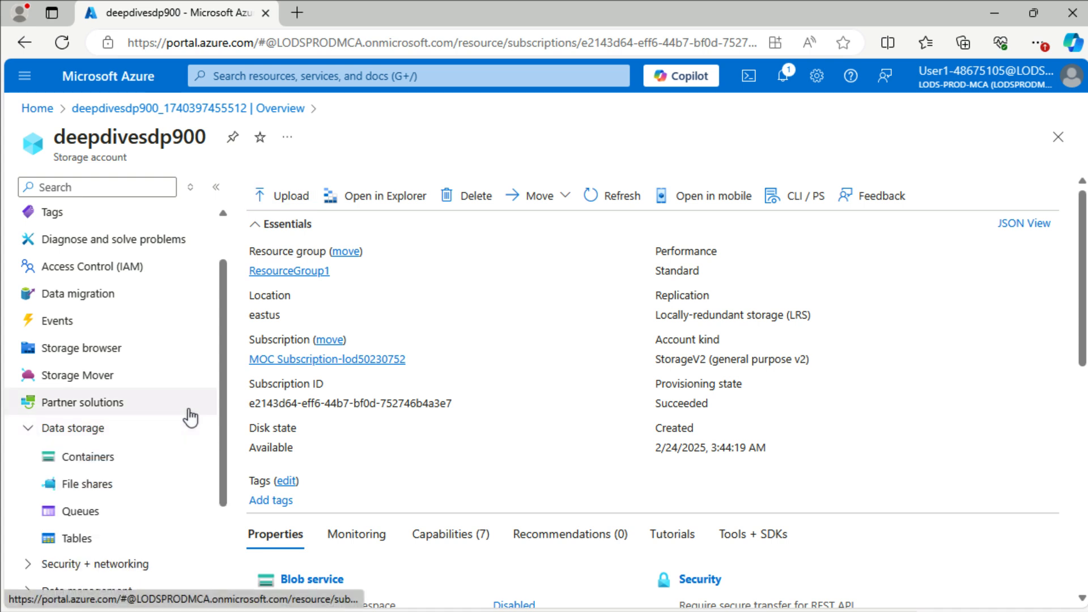
scroll(189, 418, "down", 1)
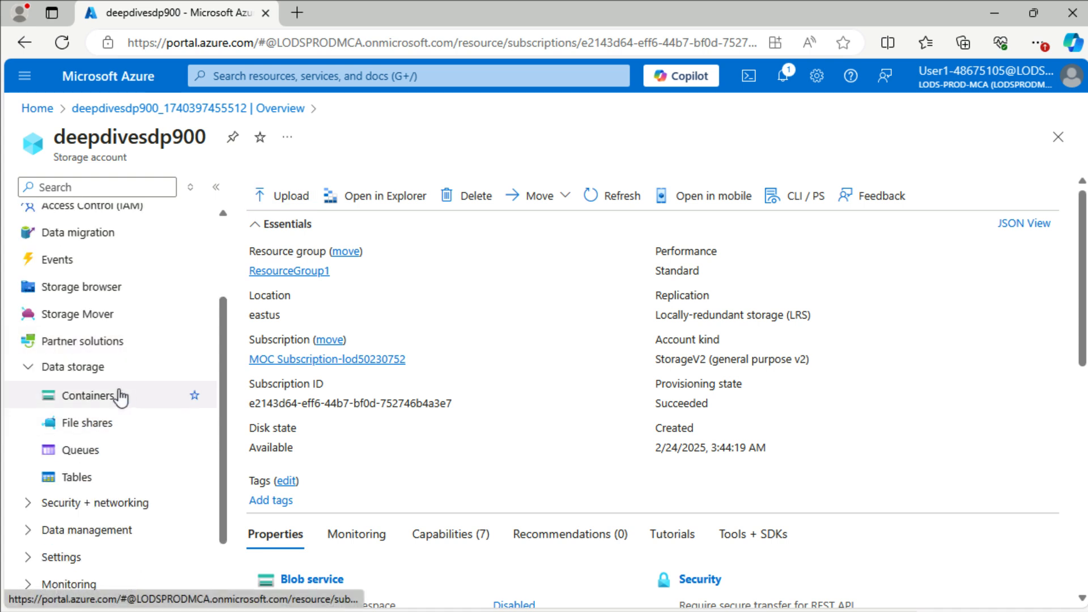
left_click(85, 400)
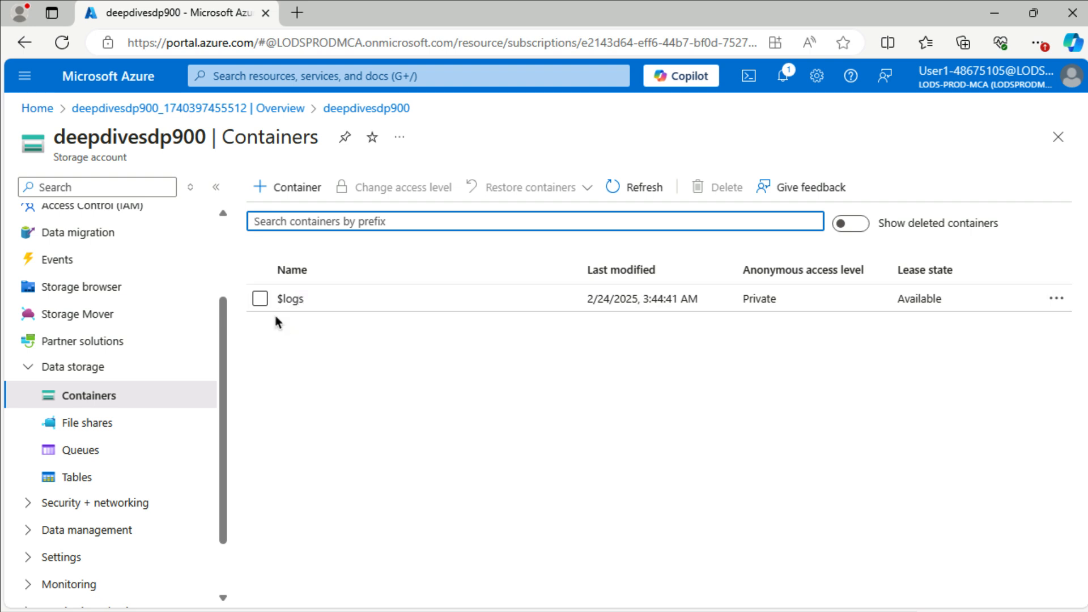
Step: Create a new container named data in the storage account and dismiss the notification
left_click(302, 196)
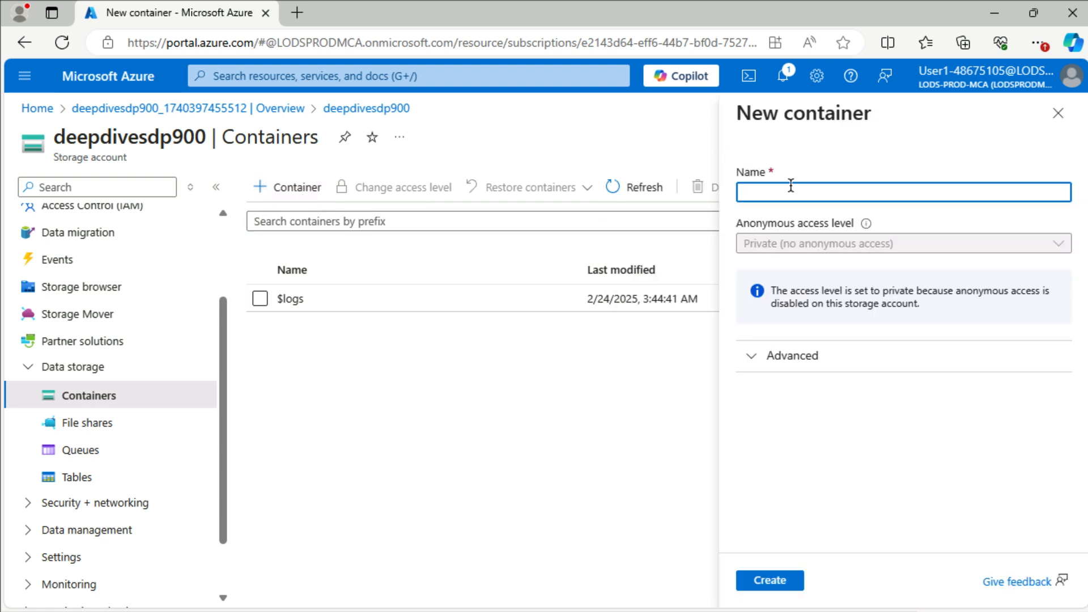
type("data")
left_click(782, 587)
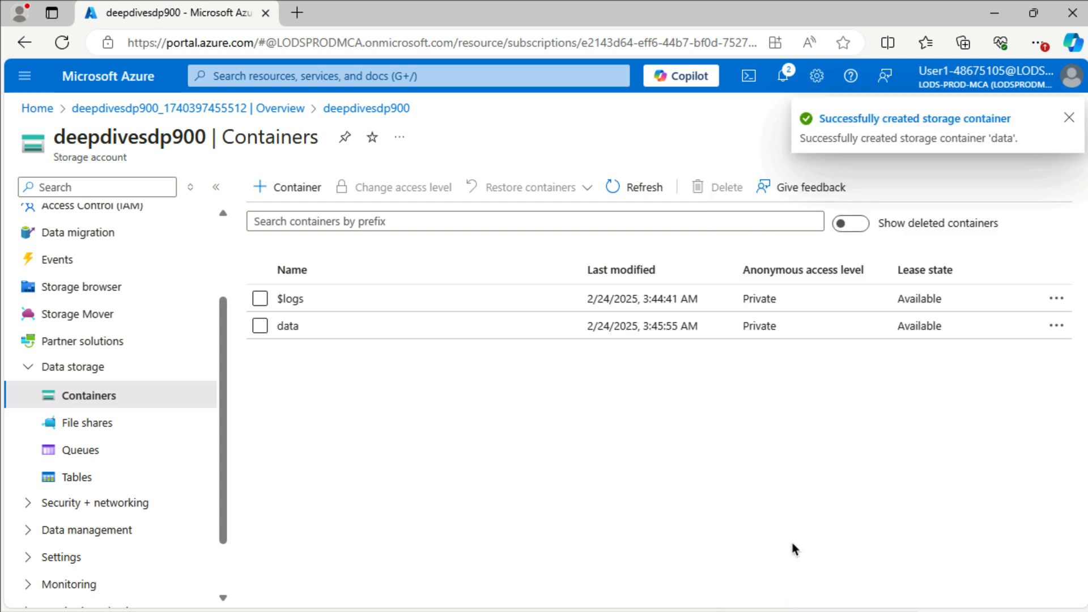
left_click(1066, 118)
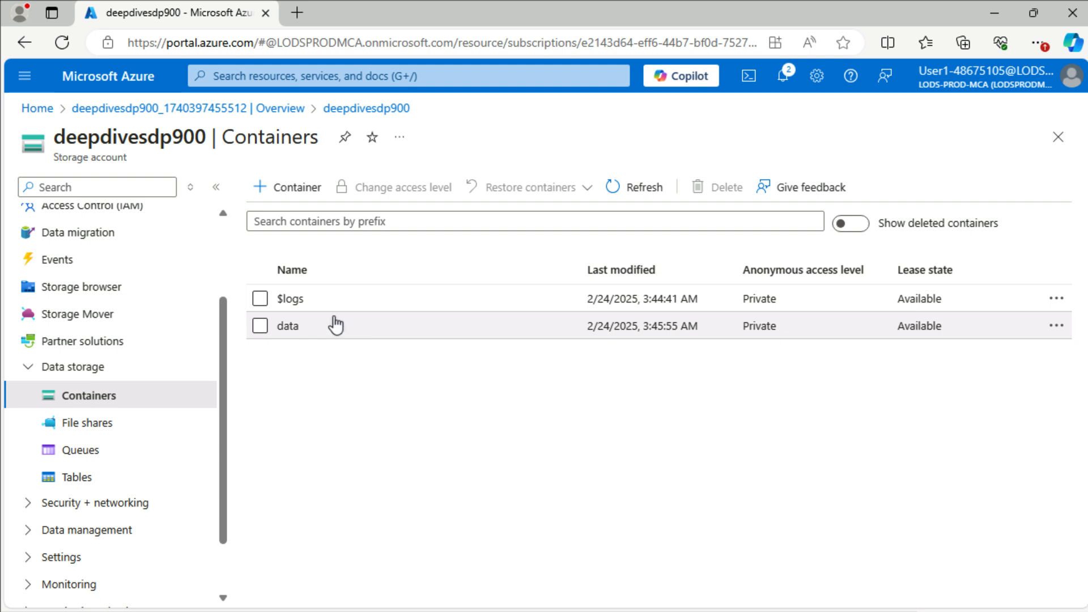
Step: Look inside the data container, and return to the storage account's deployment overview
left_click(283, 327)
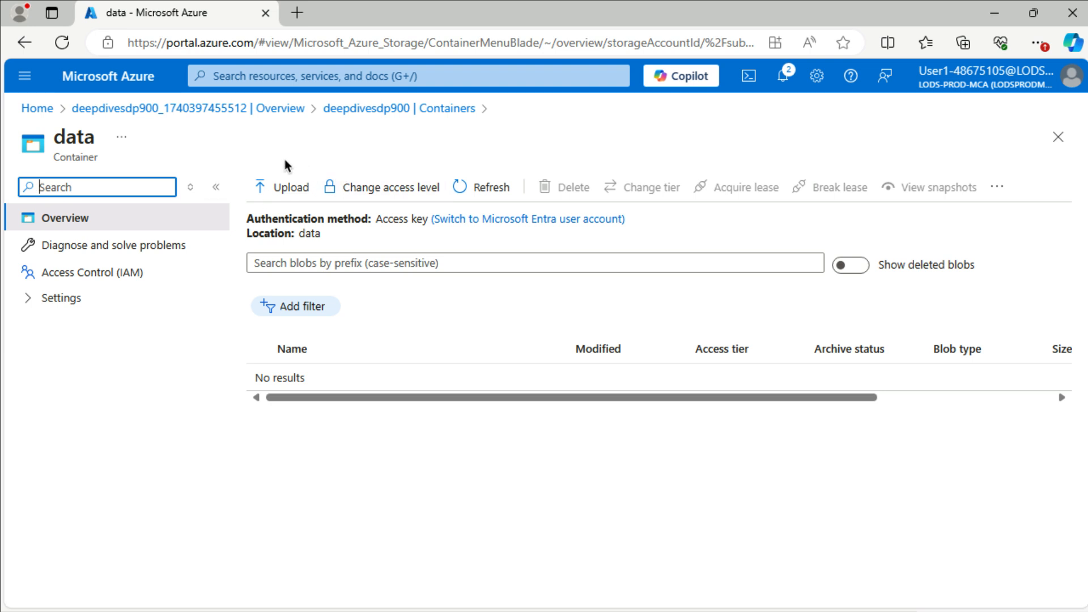
left_click(206, 108)
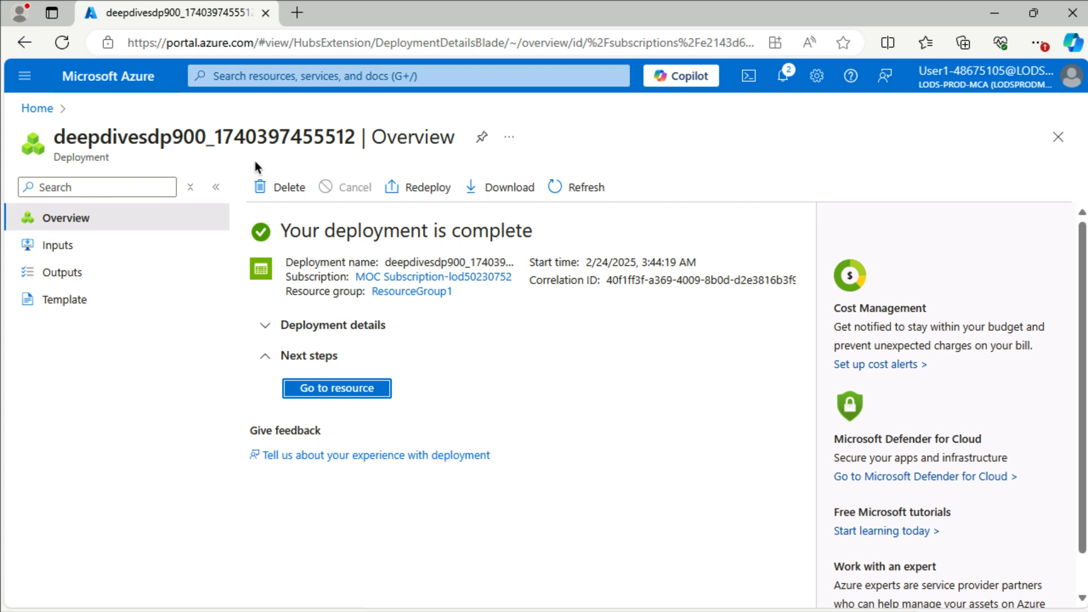
Step: Open the deepdivesdp900 storage account's storage browser and go into the data blob container
left_click(364, 390)
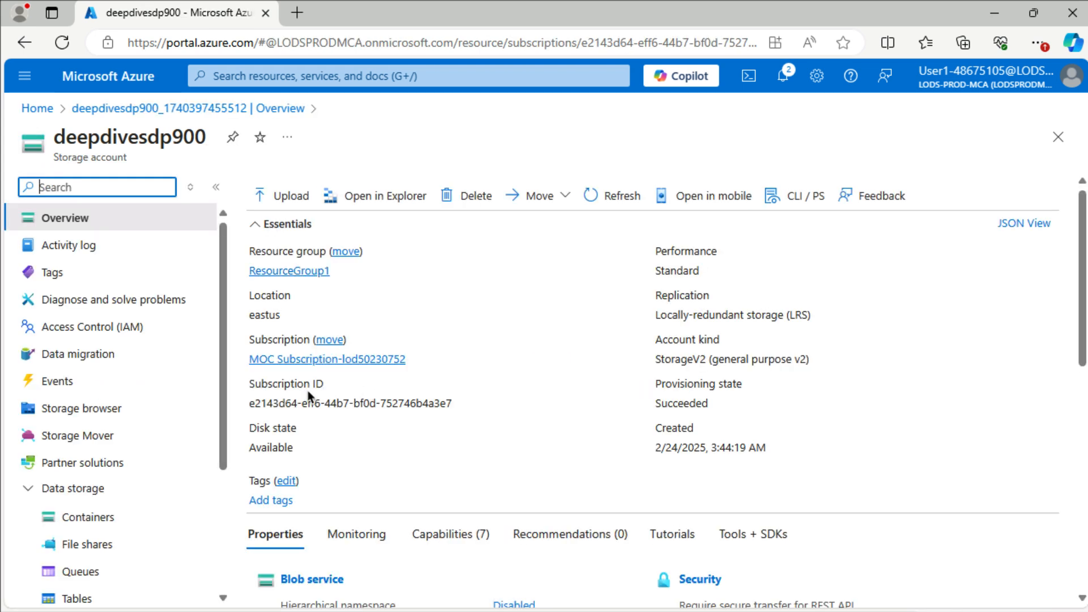
left_click(90, 415)
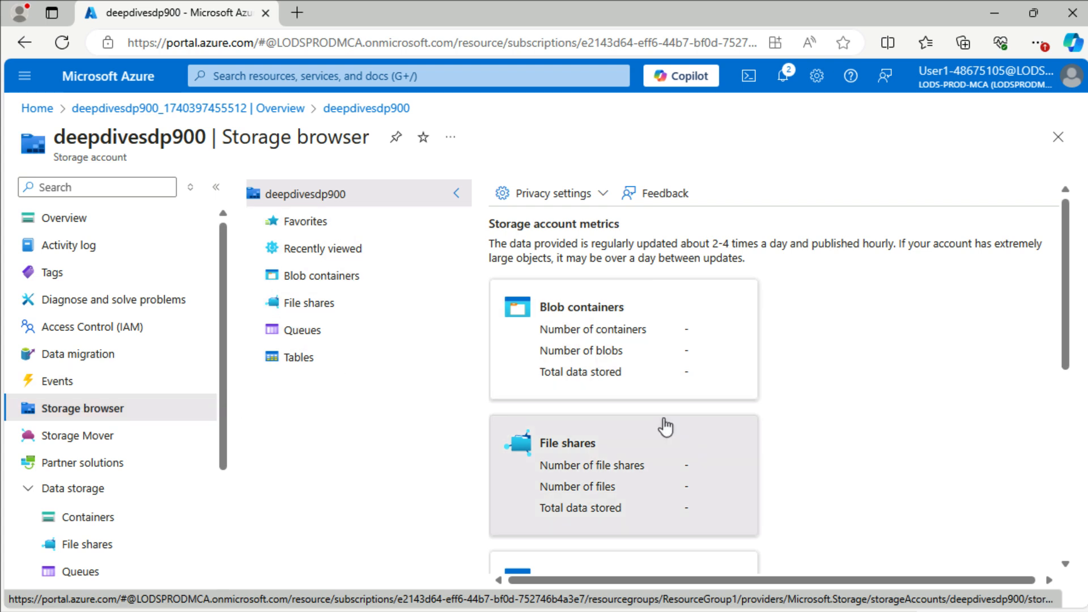
scroll(666, 427, "down", 7)
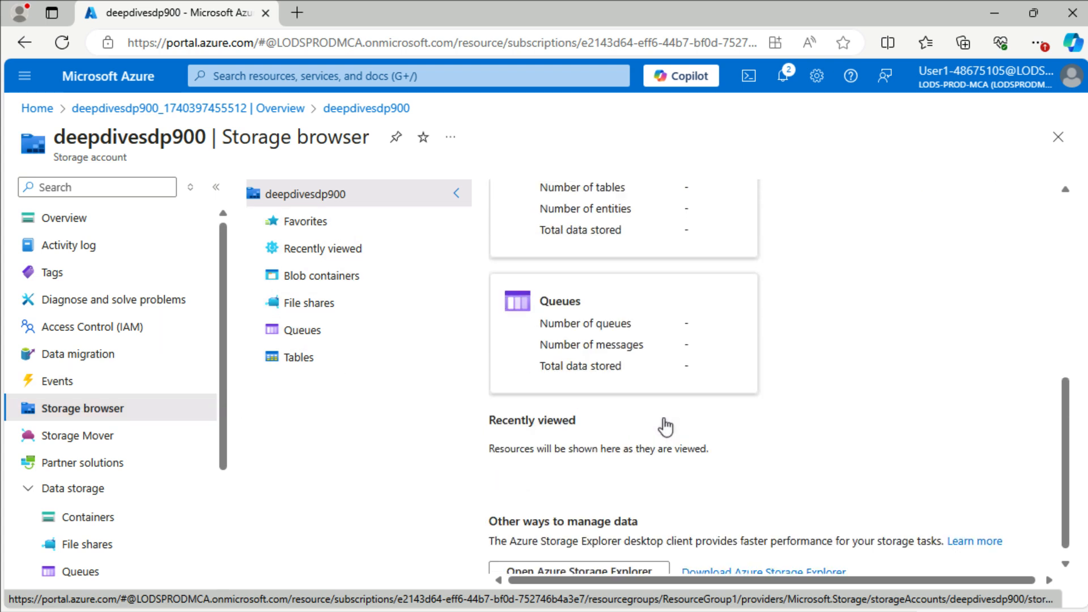
scroll(666, 427, "up", 7)
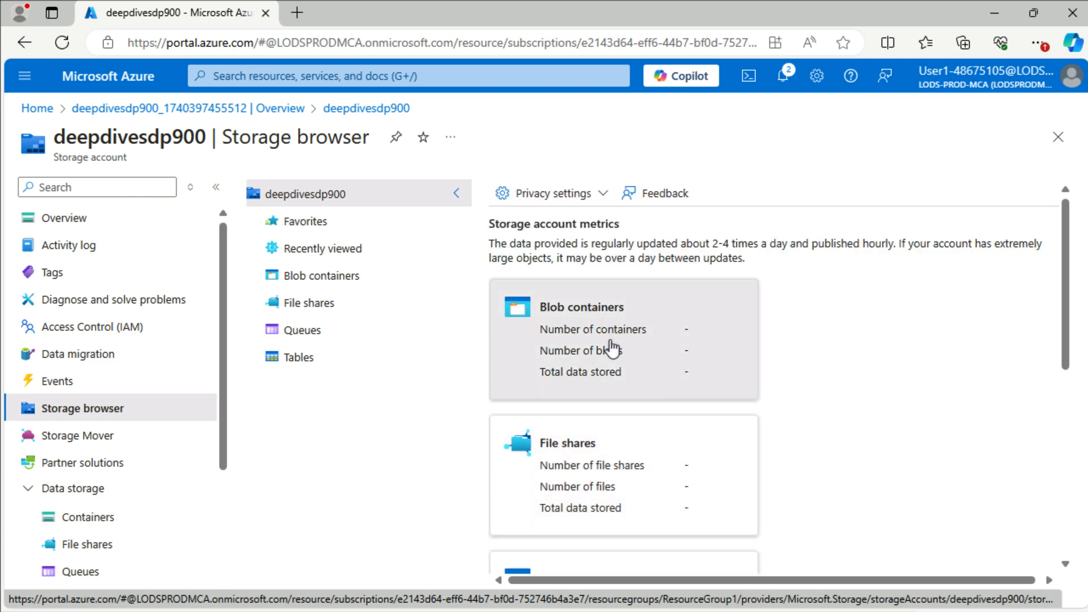
left_click(610, 342)
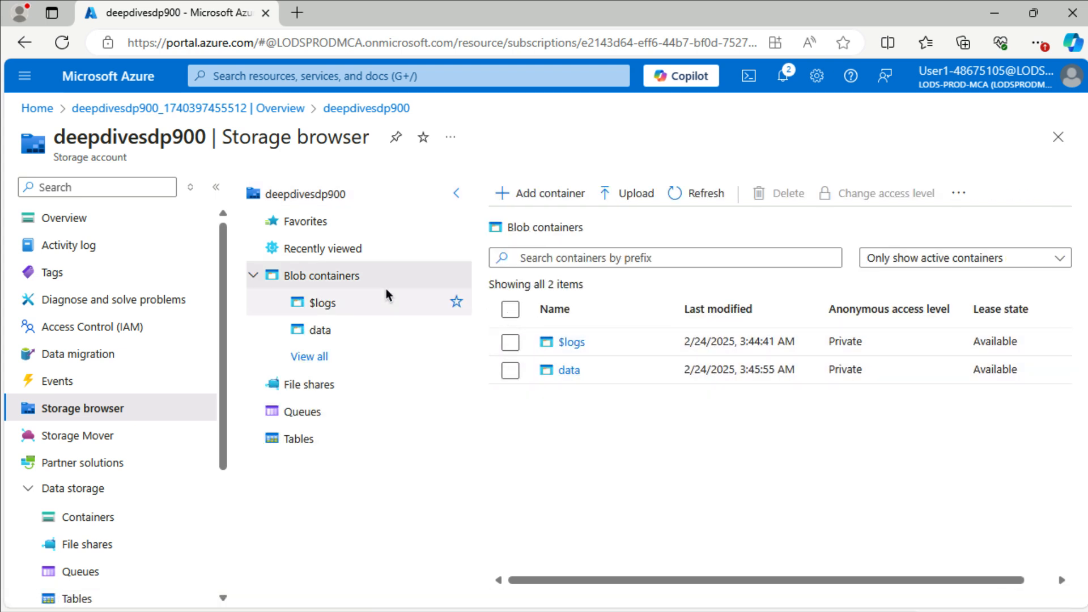
left_click(510, 370)
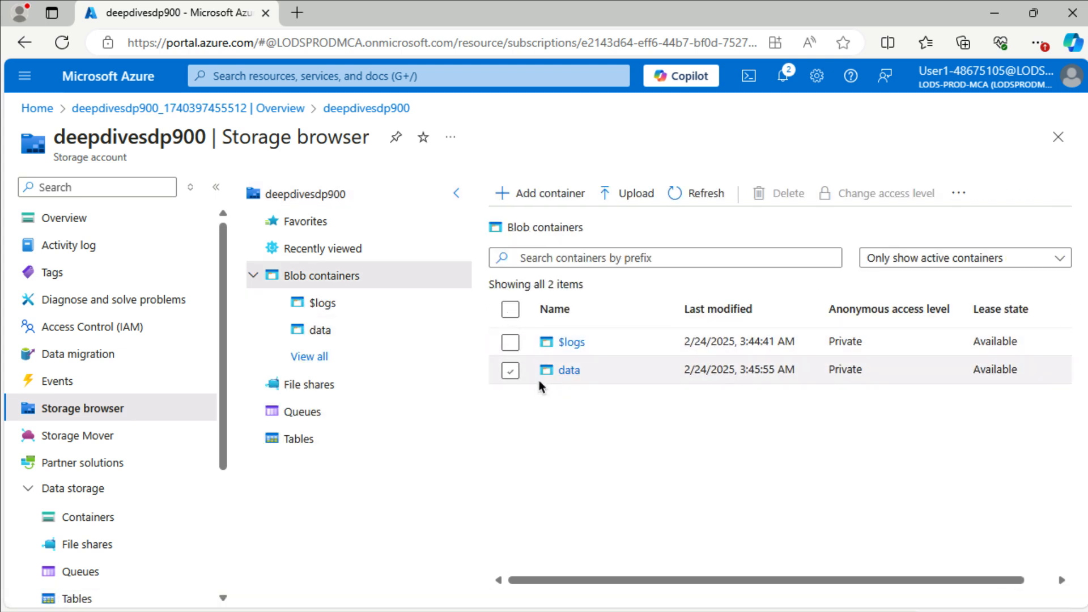
left_click(568, 371)
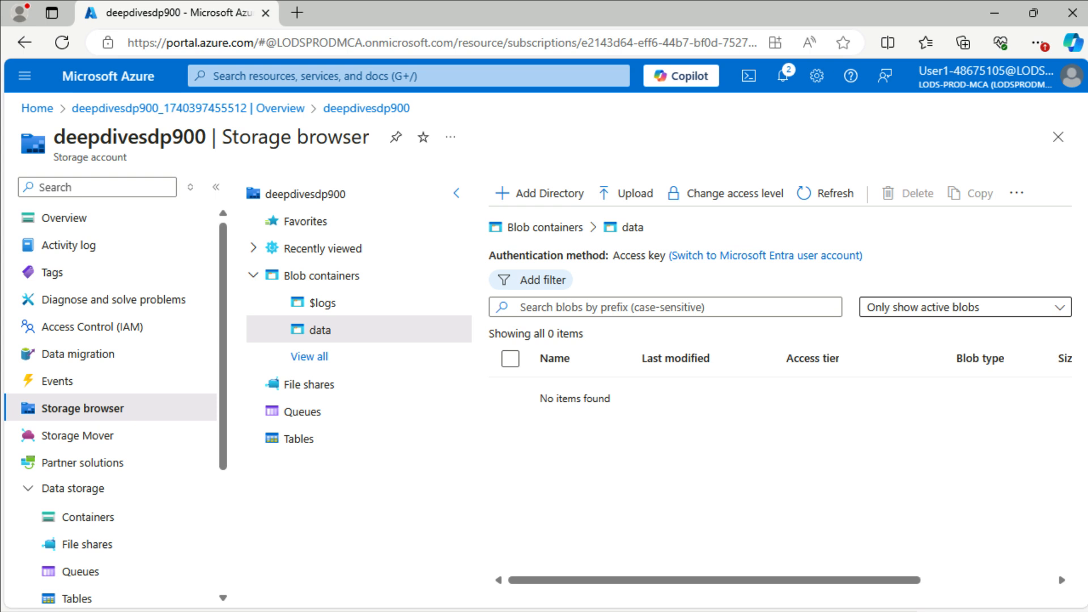
Step: Add a virtual directory named products to the data container
left_click(545, 194)
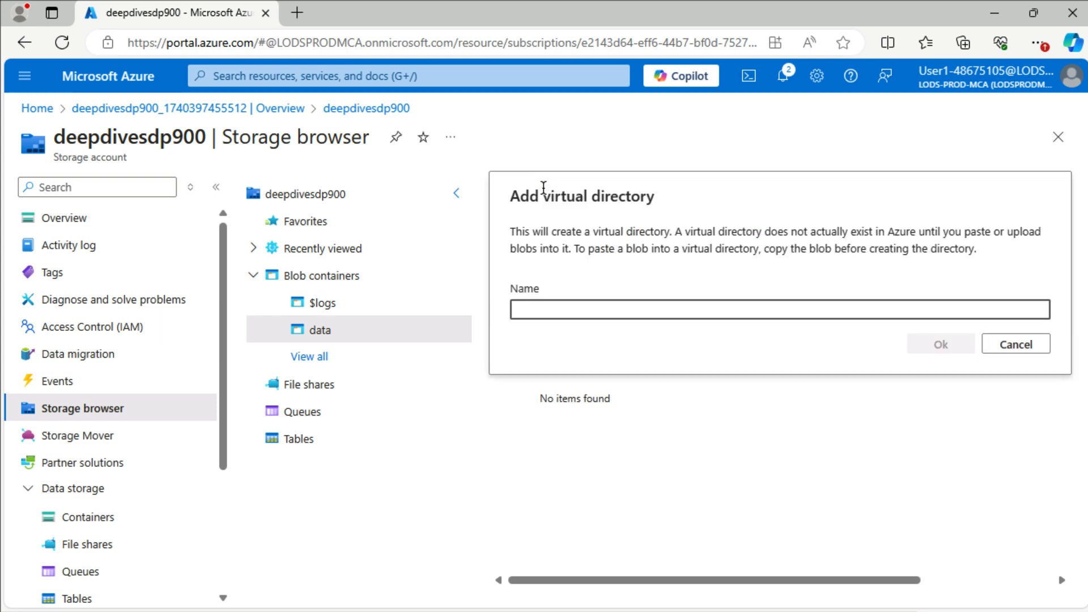
type("produc")
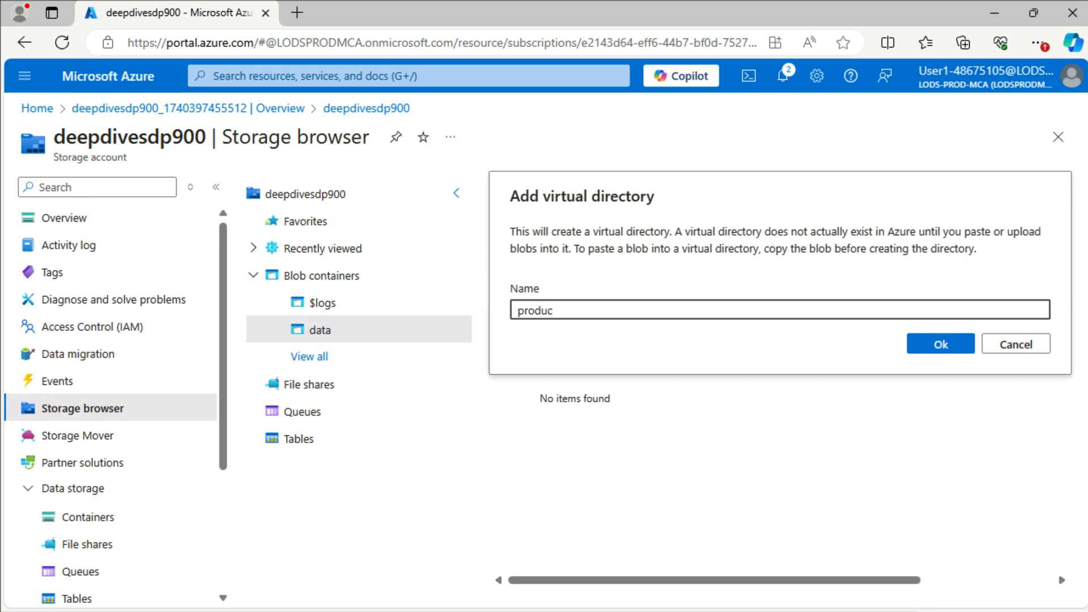
type("ts")
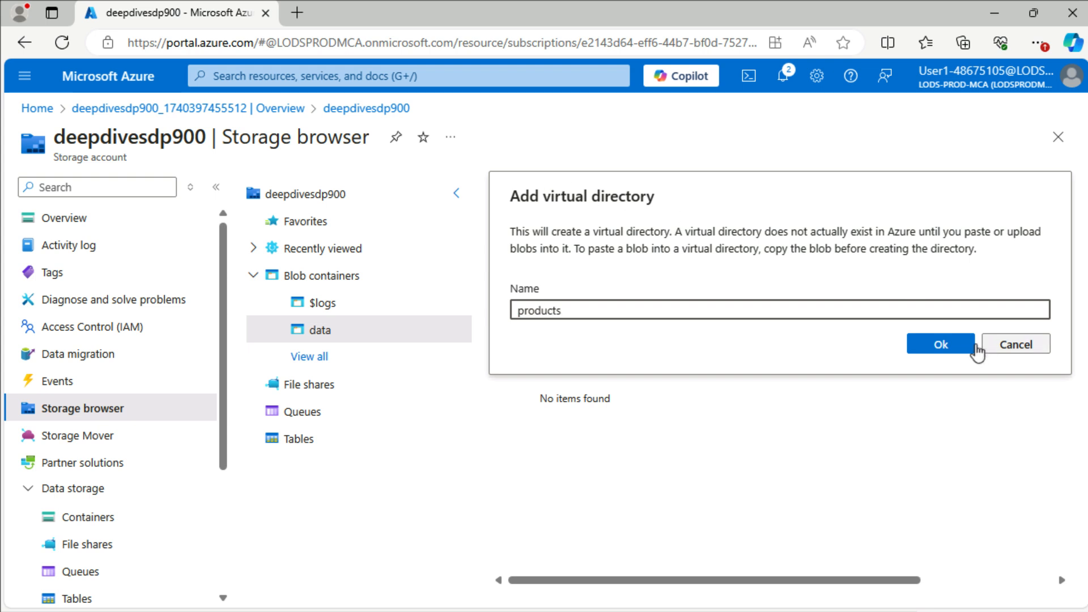
left_click(941, 345)
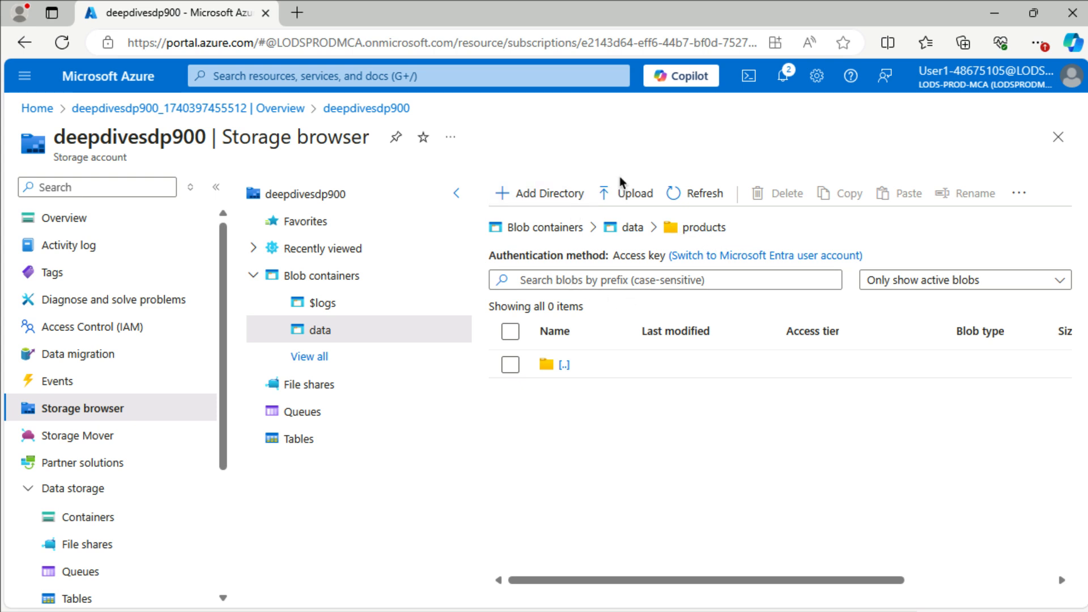
Step: Start a blob upload in the products directory and choose product1.json from the Downloads folder
left_click(626, 192)
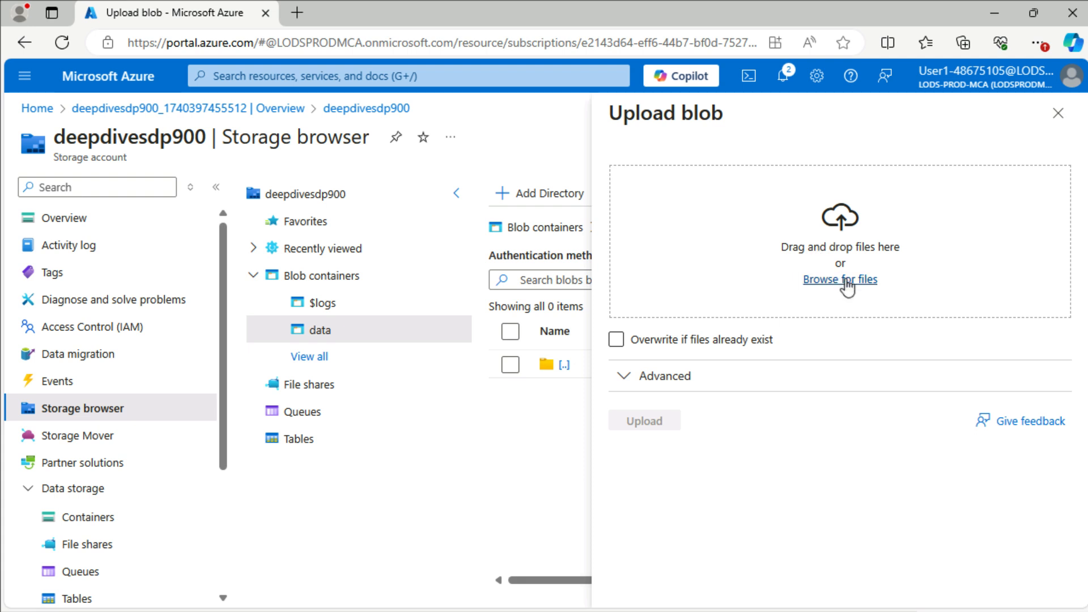
left_click(841, 277)
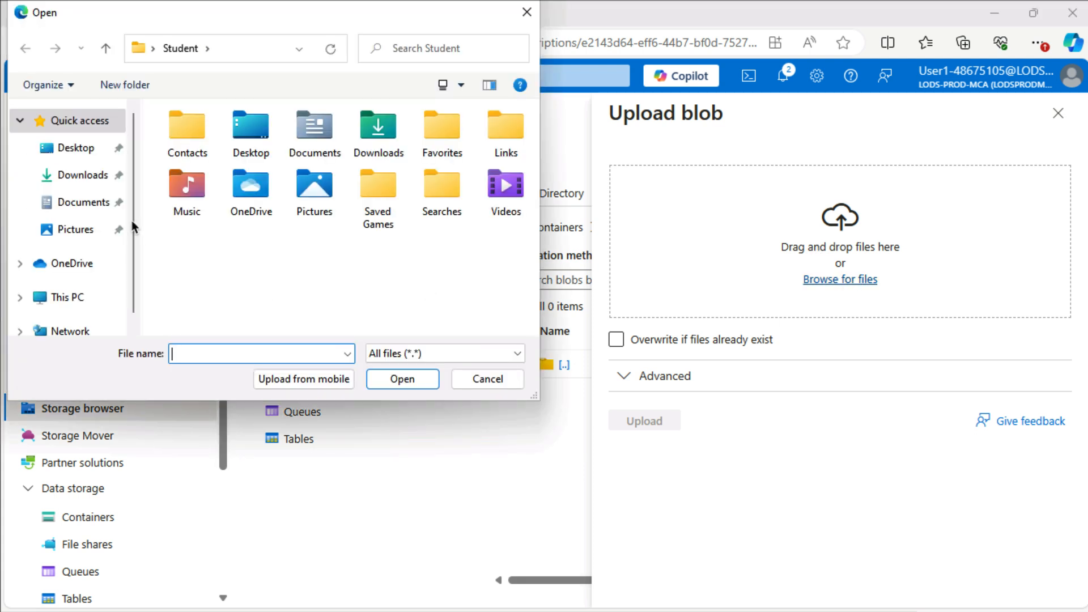
left_click(84, 177)
left_click(189, 164)
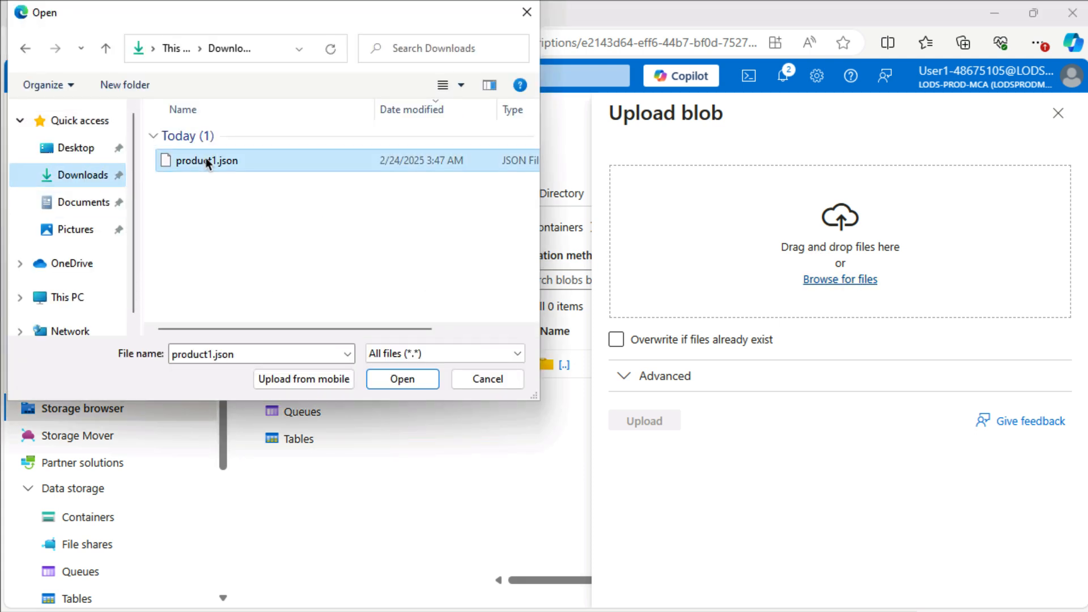
left_click(410, 382)
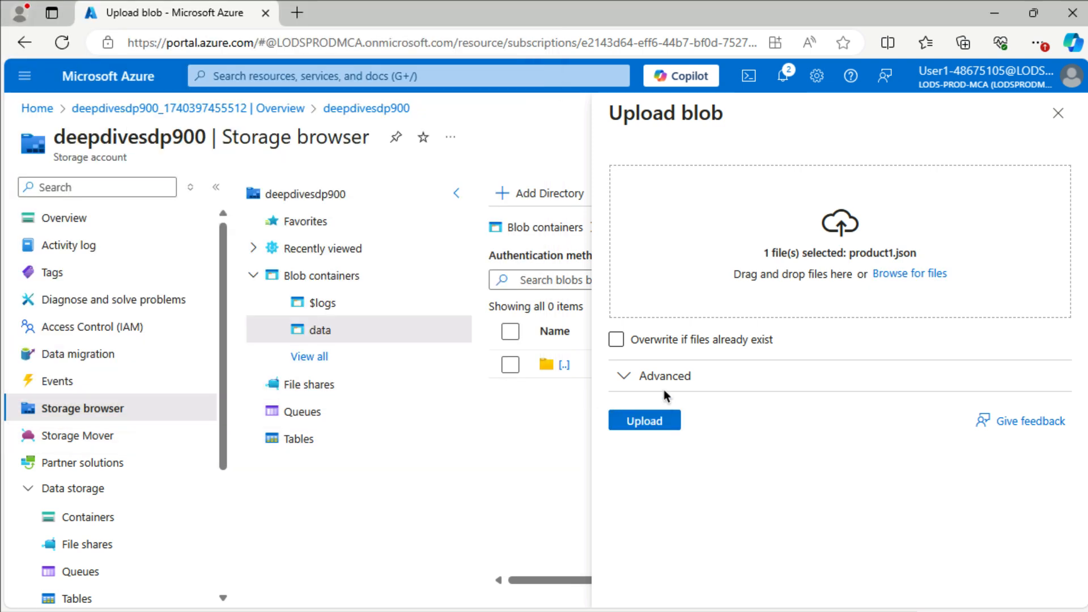
Step: Review the blob types in the advanced upload options and set the block size to 64 KiB
left_click(654, 342)
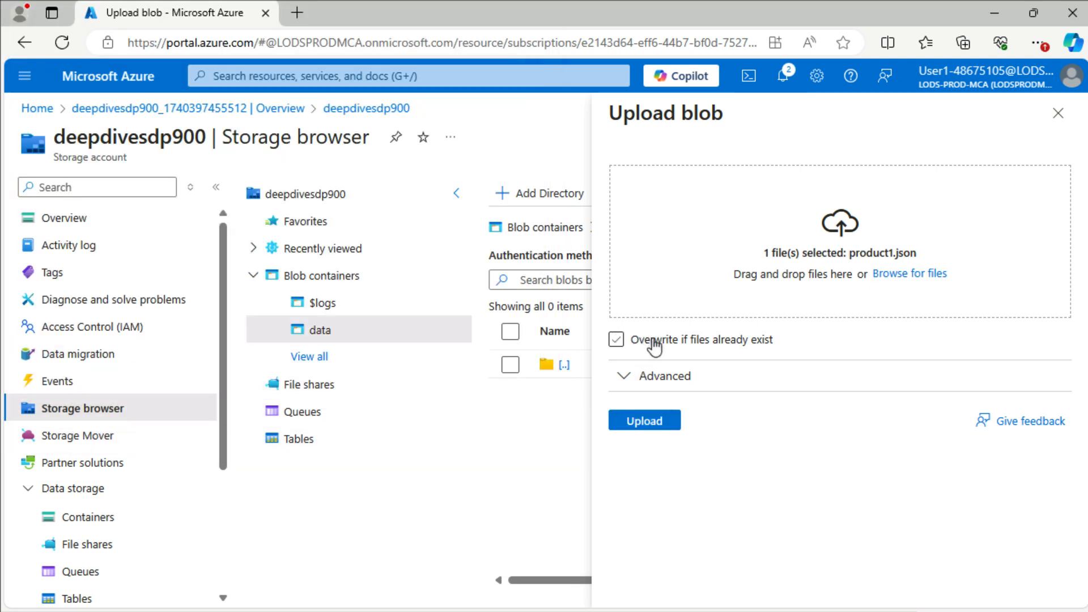
left_click(669, 386)
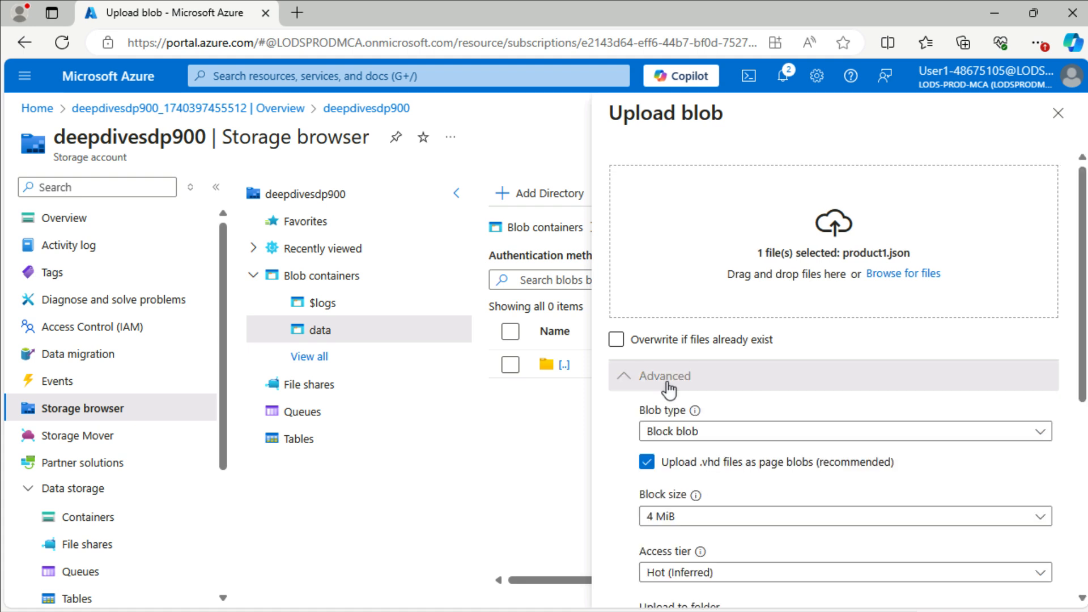
scroll(971, 457, "down", 1)
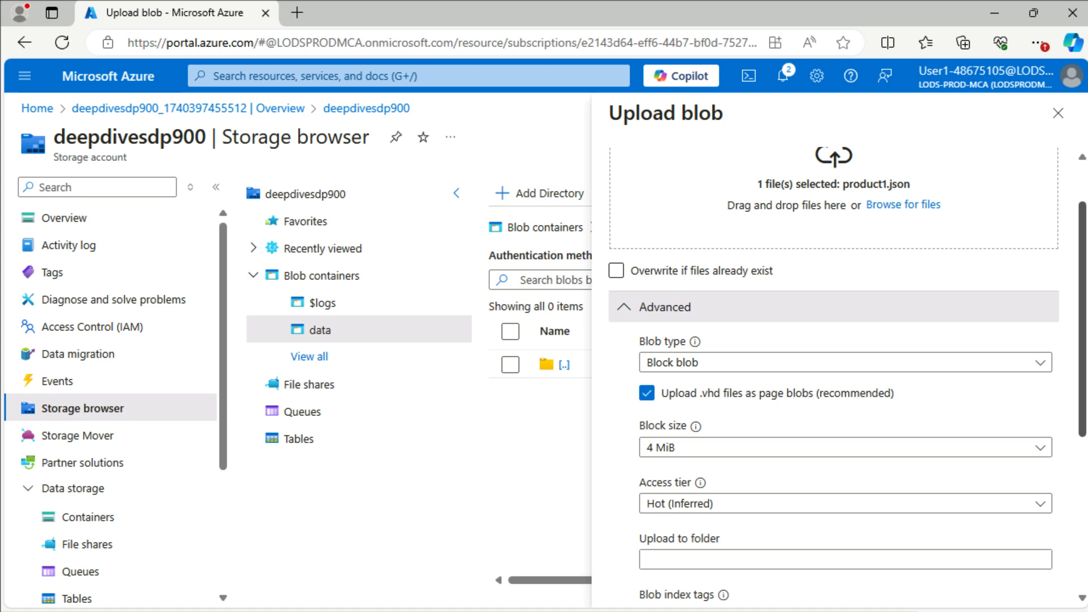
left_click(890, 366)
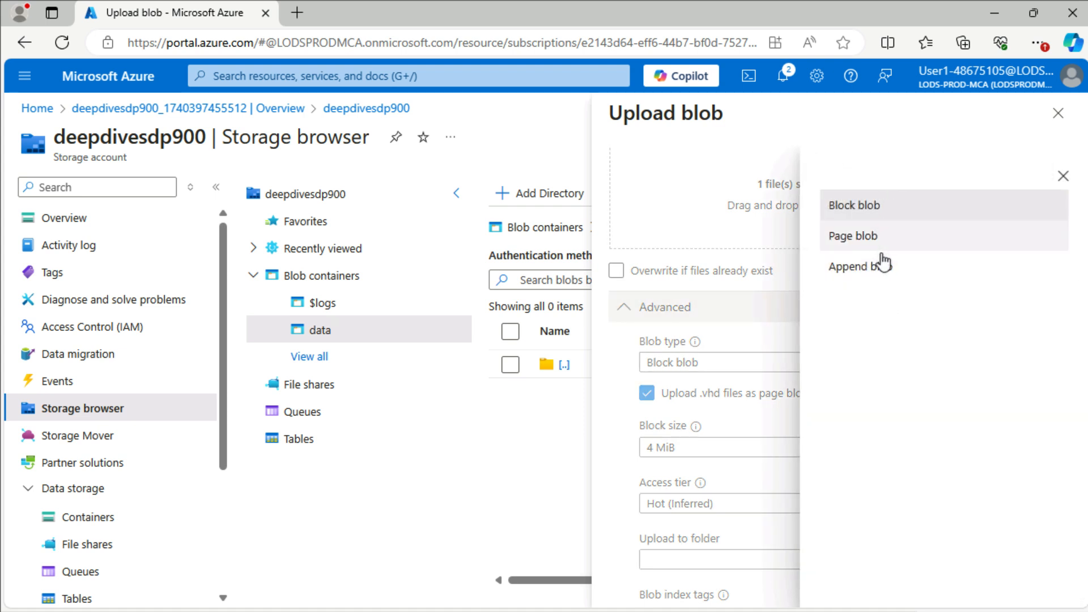
left_click(1062, 183)
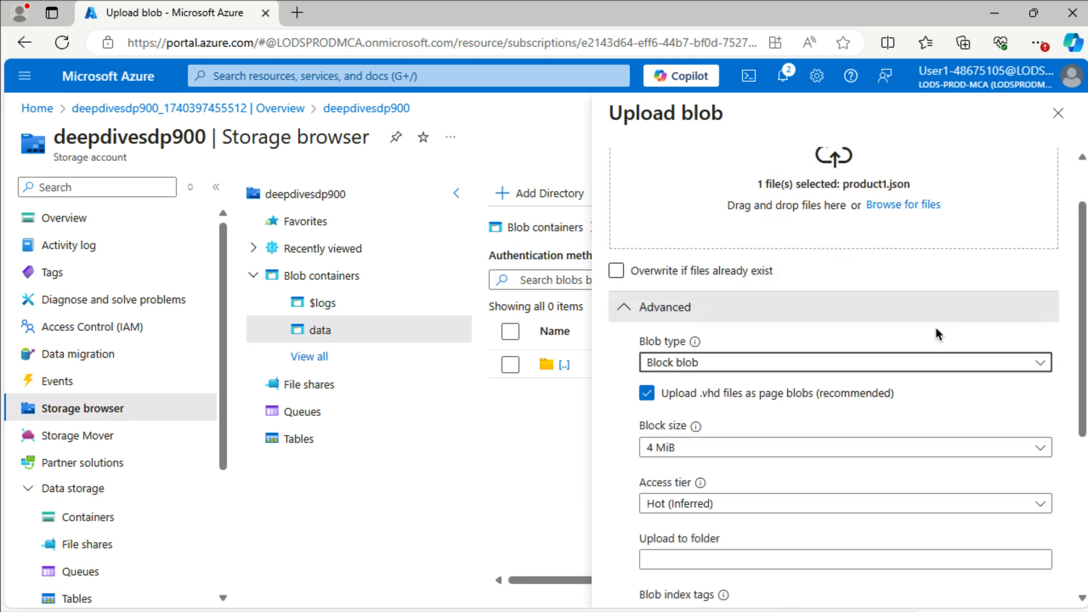
scroll(939, 334, "down", 1)
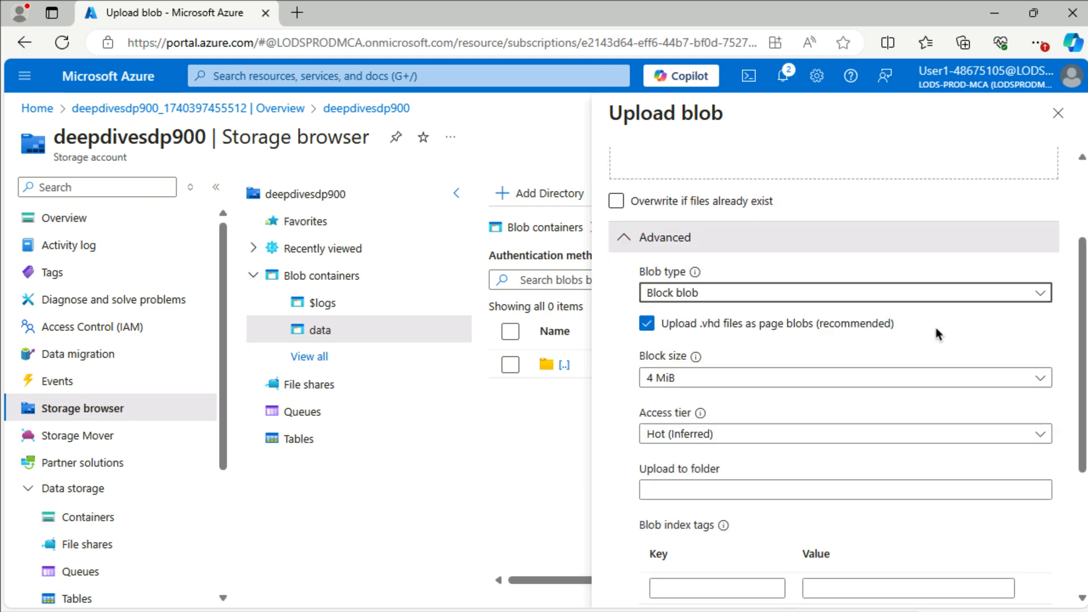
scroll(938, 335, "down", 1)
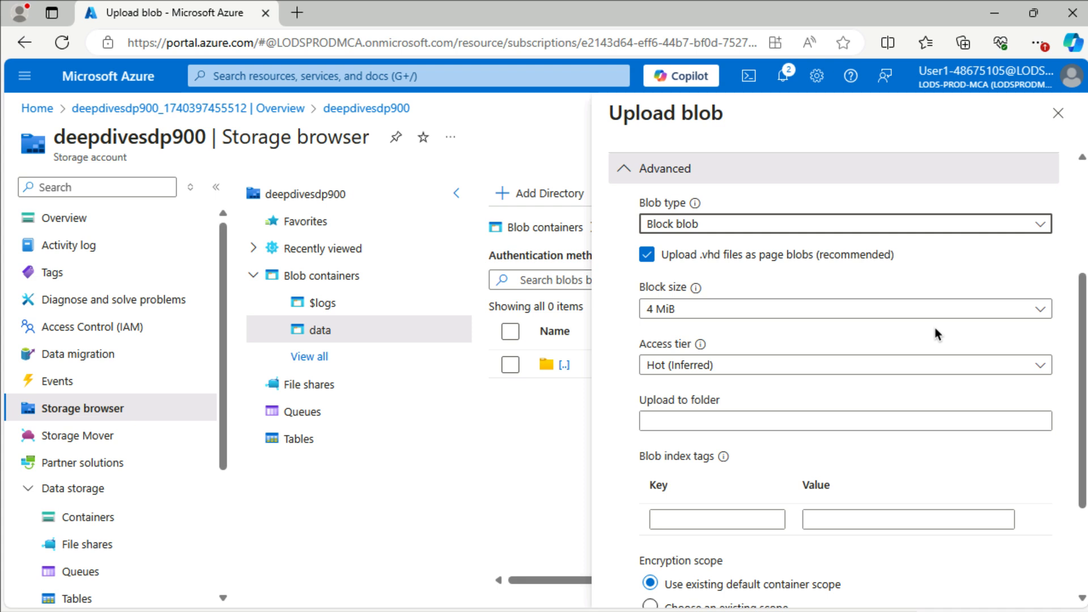
left_click(935, 311)
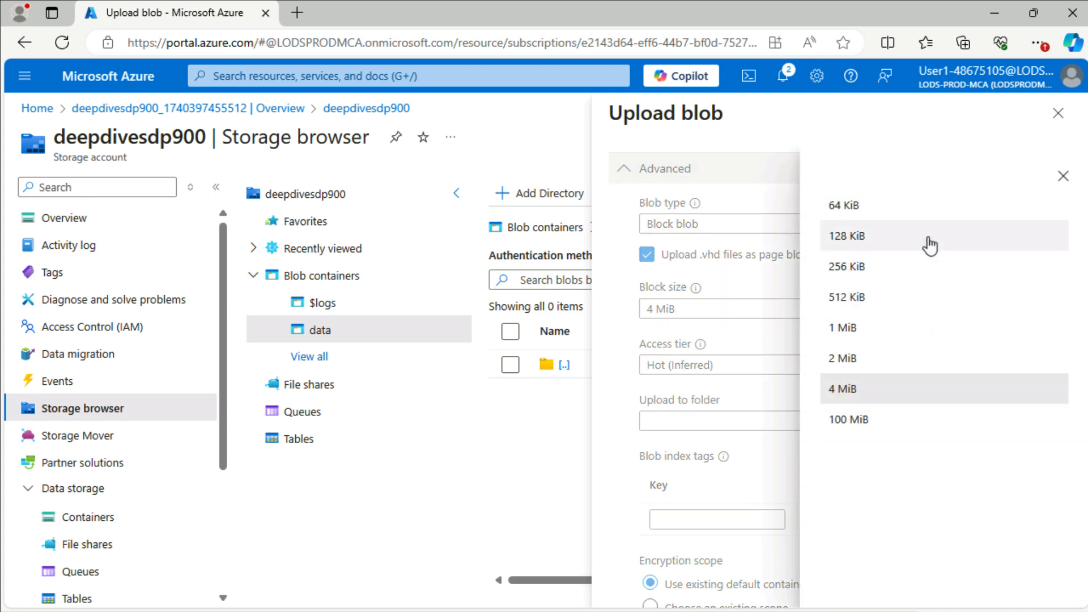
left_click(923, 221)
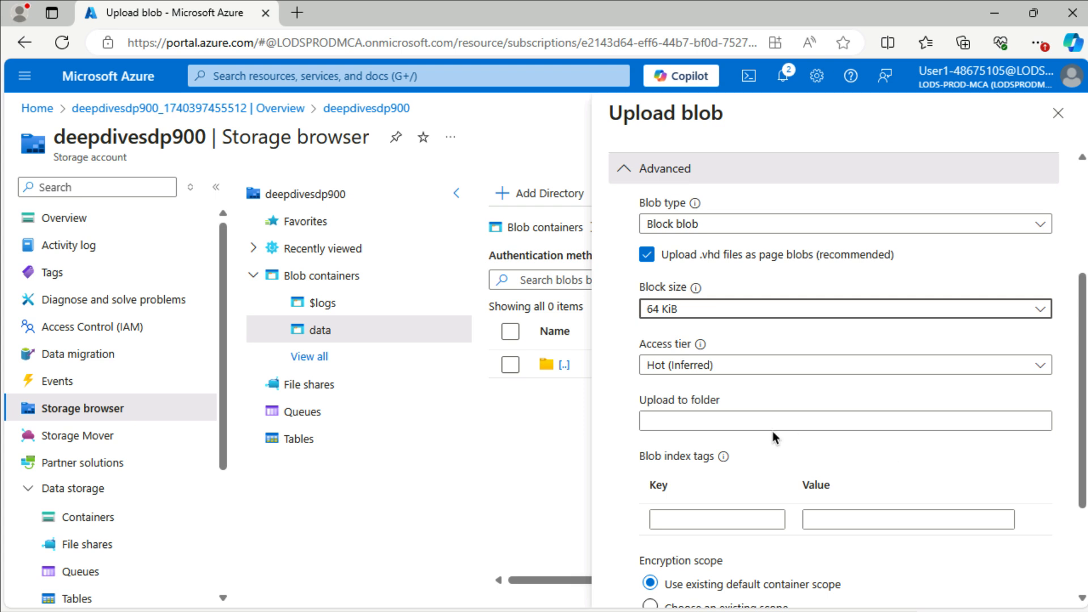
Step: Upload the selected file to a folder named product_data and open that folder
scroll(730, 404, "down", 1)
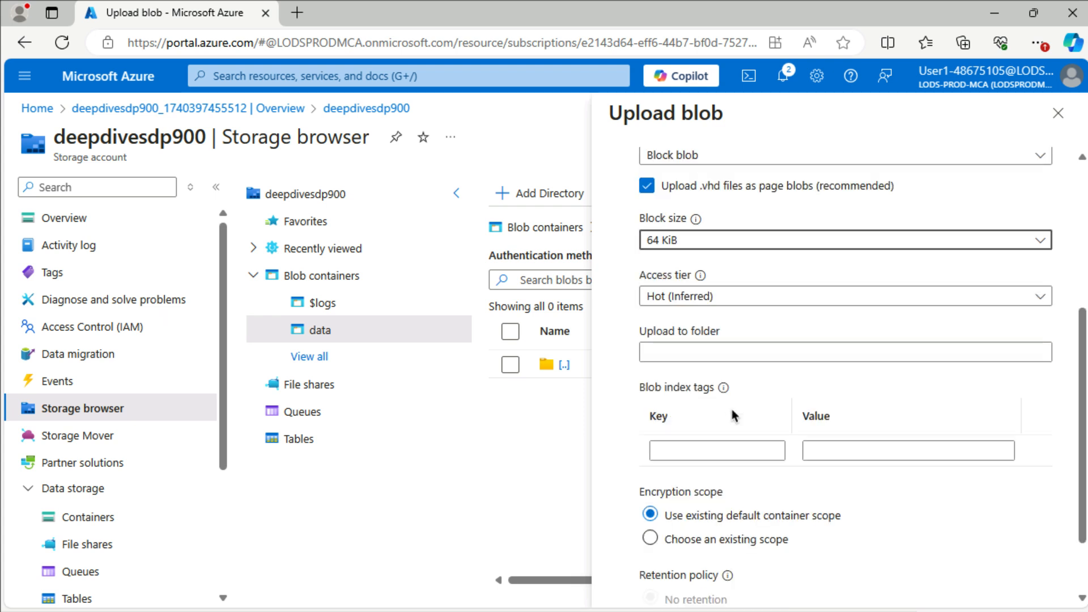
left_click(744, 353)
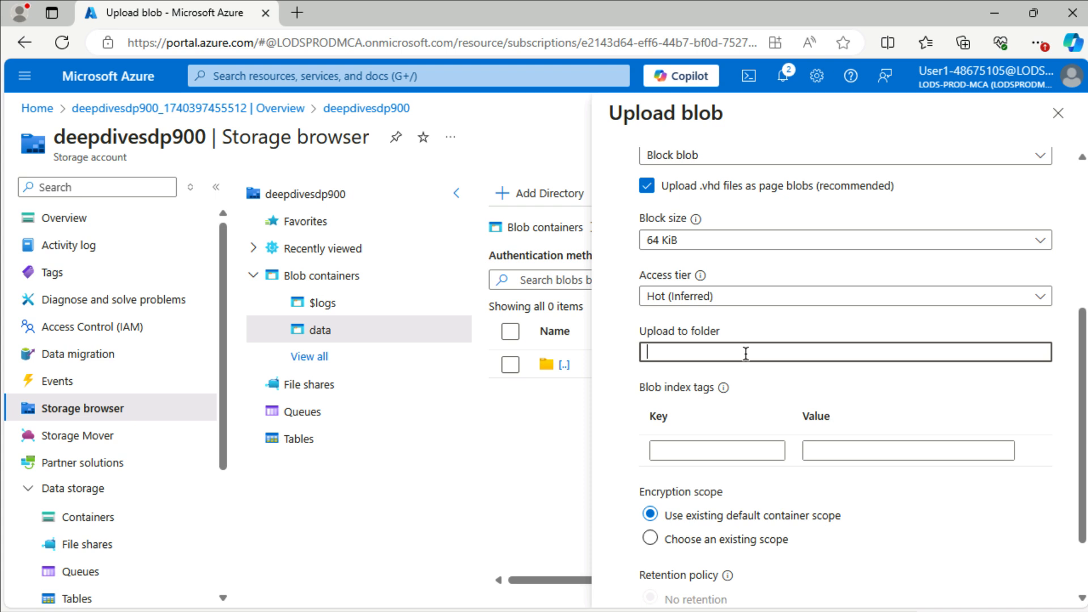
type("product_data")
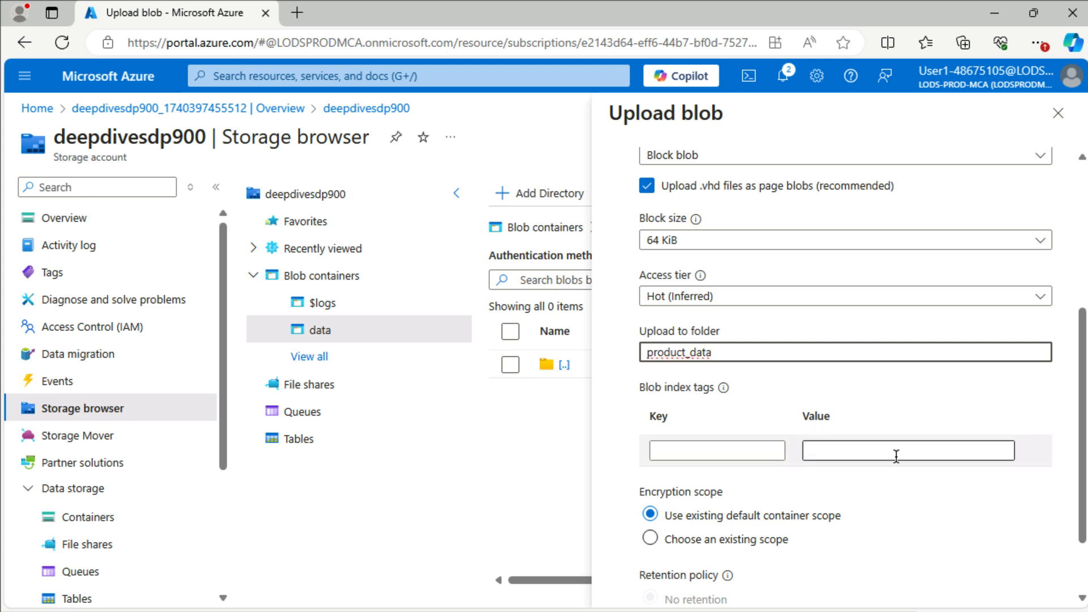
scroll(895, 456, "down", 2)
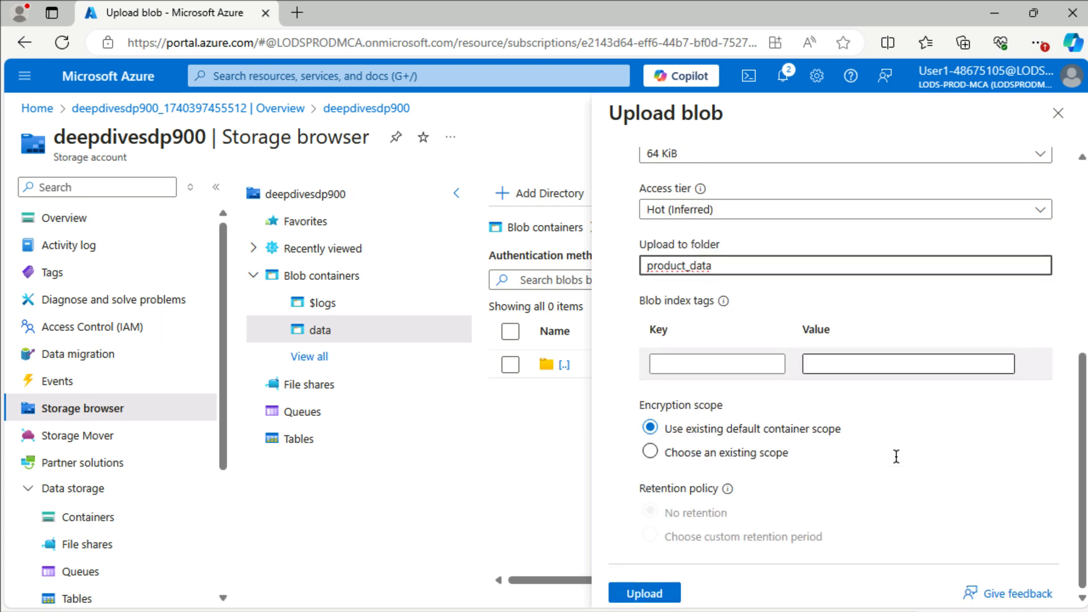
left_click(655, 597)
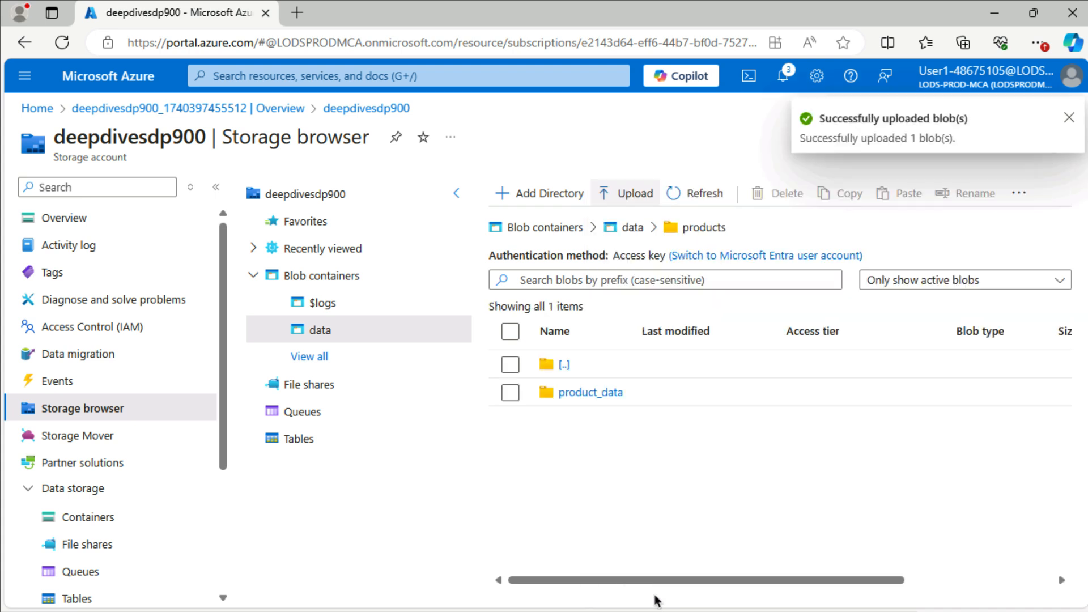
left_click(580, 399)
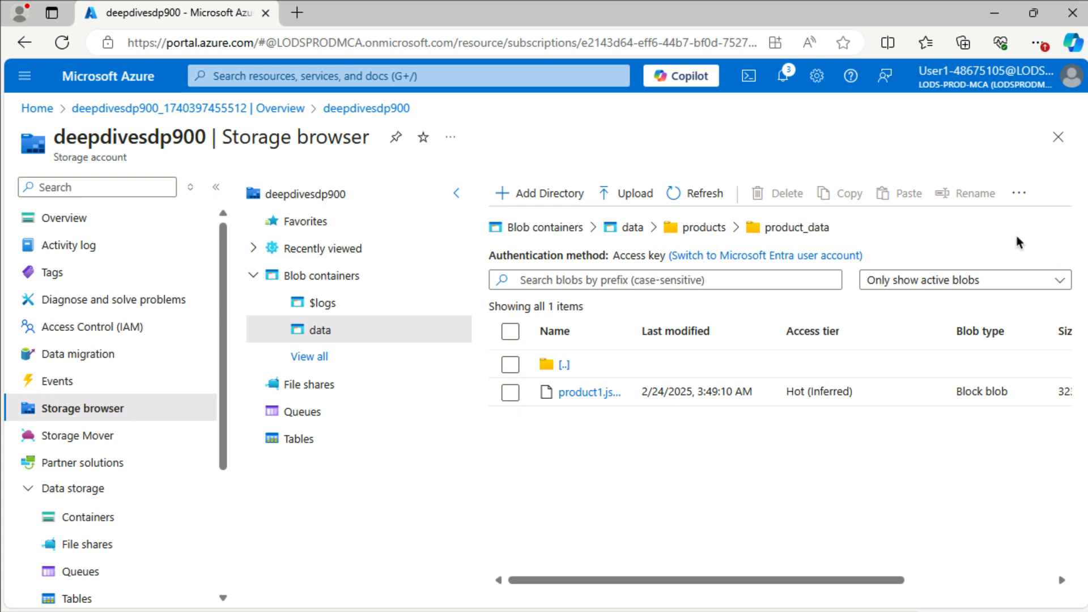
left_click(296, 13)
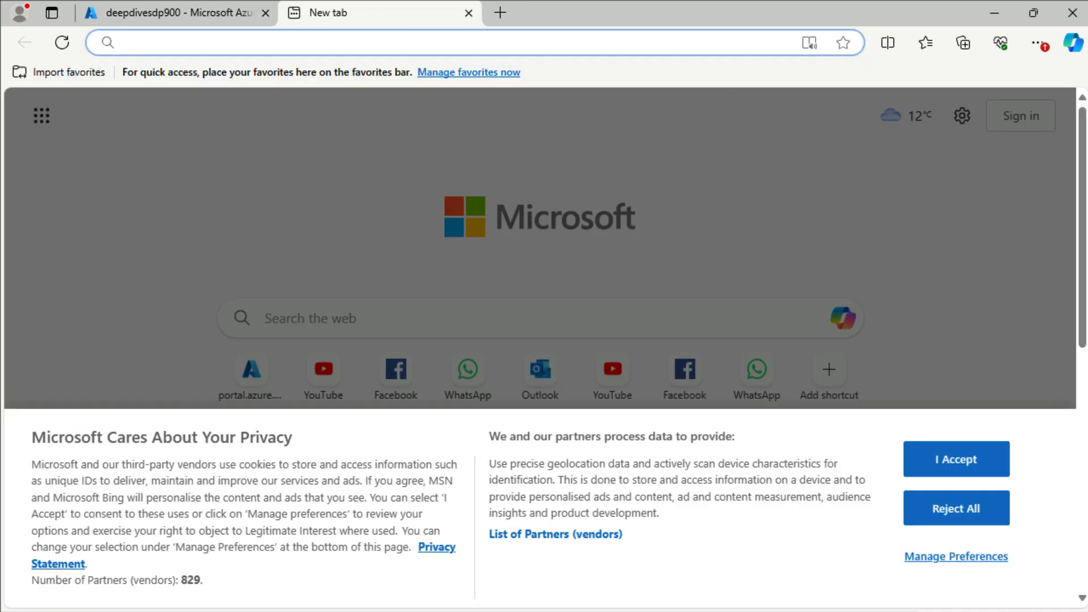
type("https://aka.ms/product2.json")
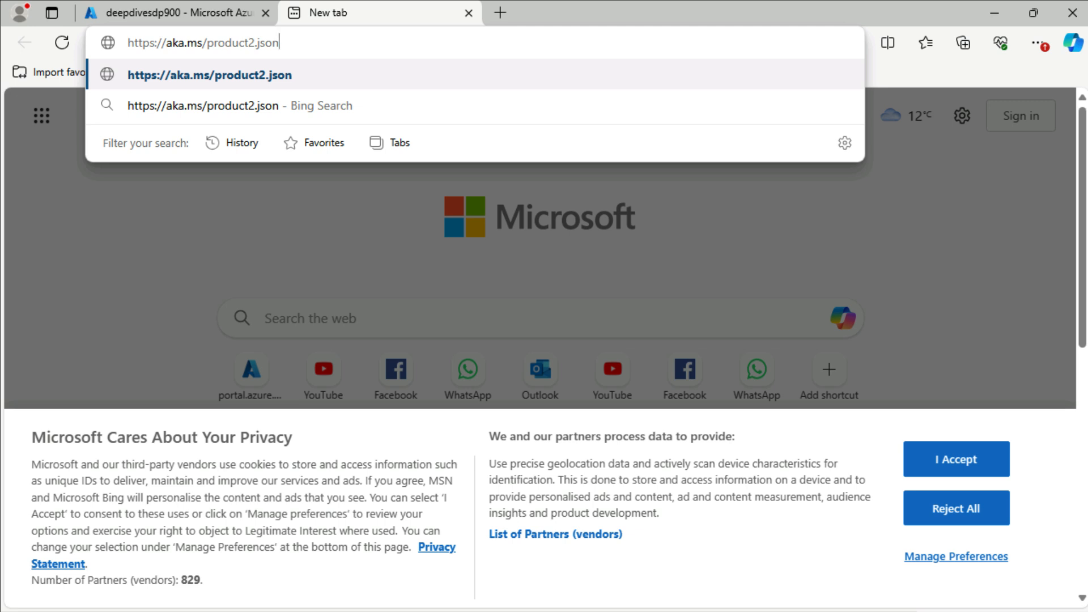
key("Return")
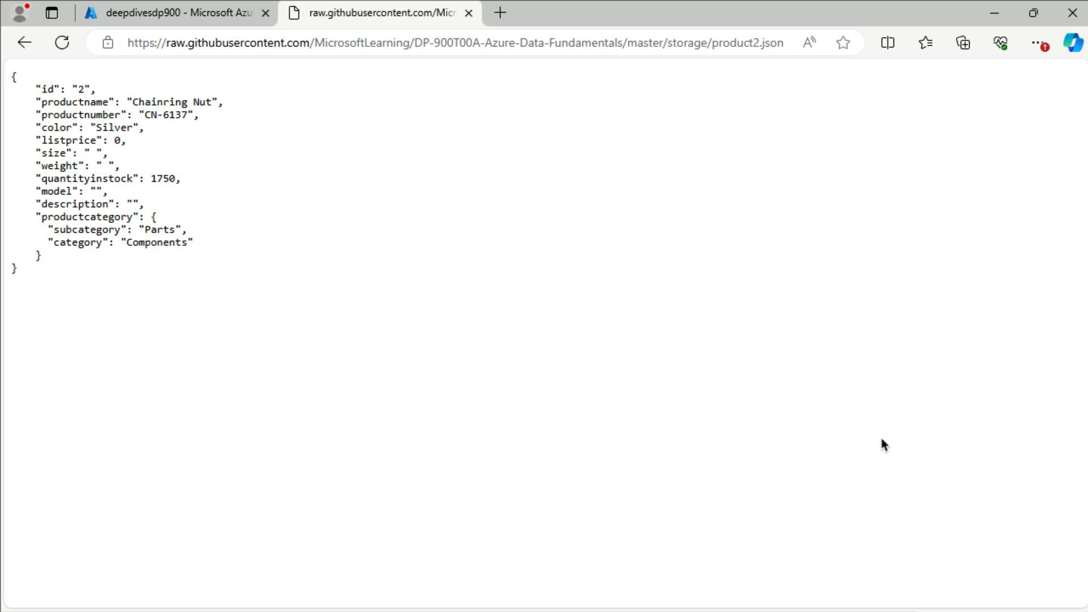
key("ctrl+s")
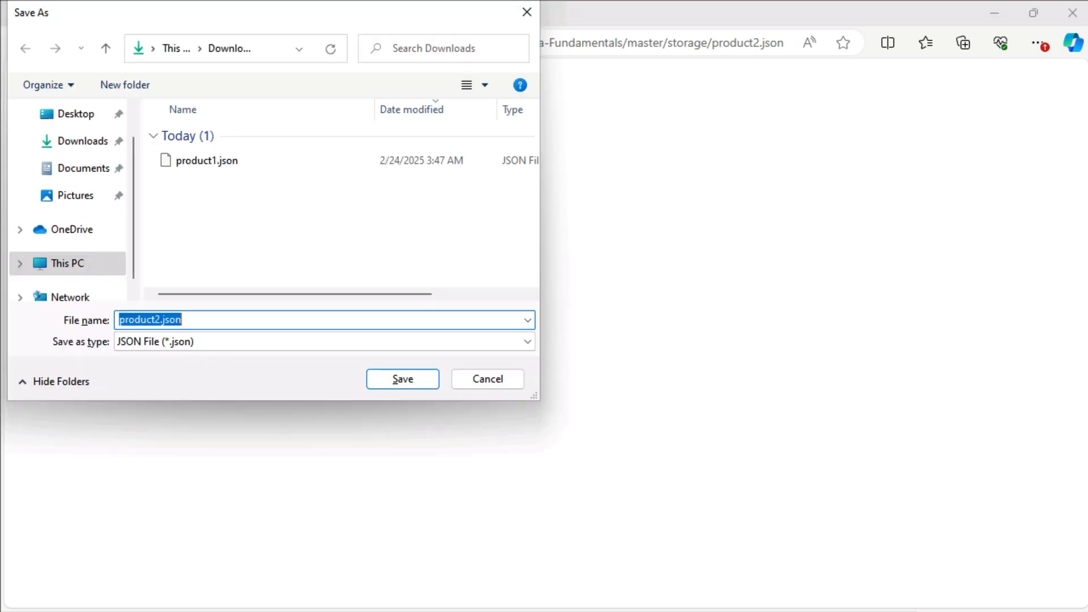
key("Return")
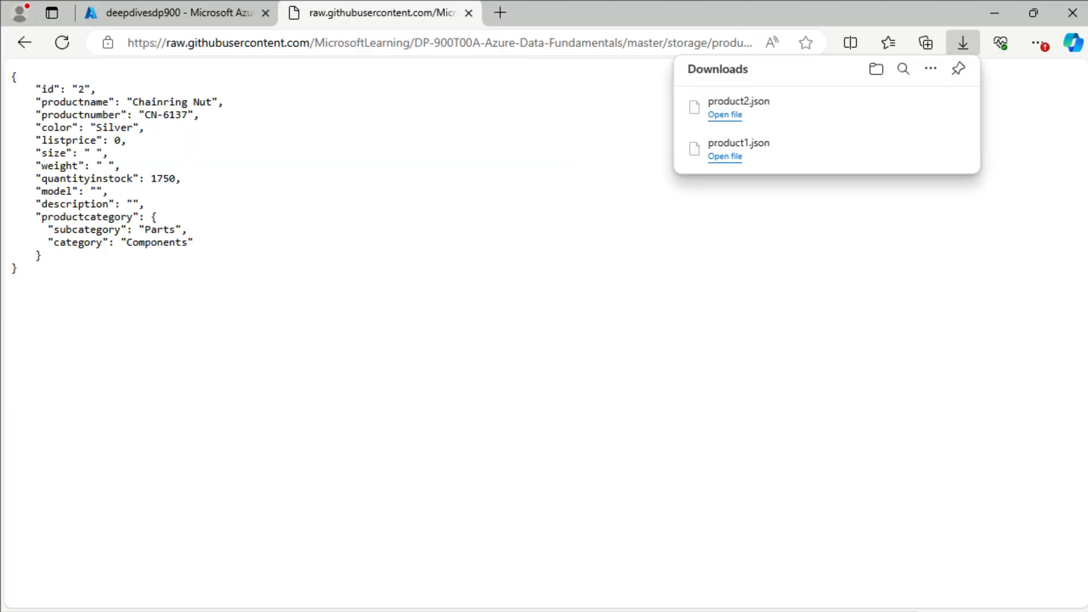
Step: Close the product2.json browser tab and open the Data Lake Gen2 upgrade page of the deepdivesdp900 storage account
left_click(468, 13)
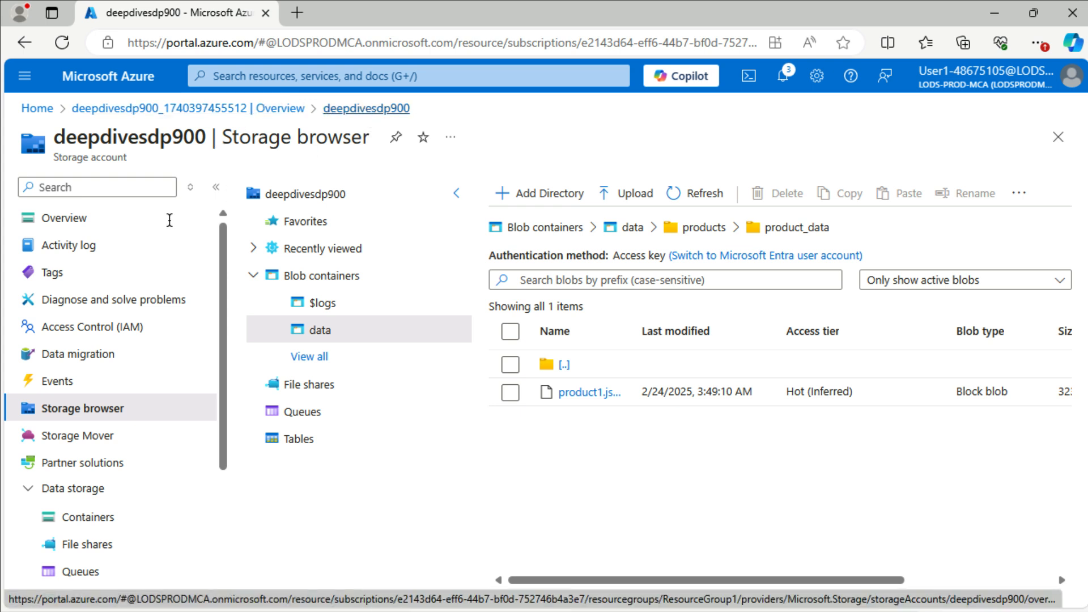
left_click(73, 219)
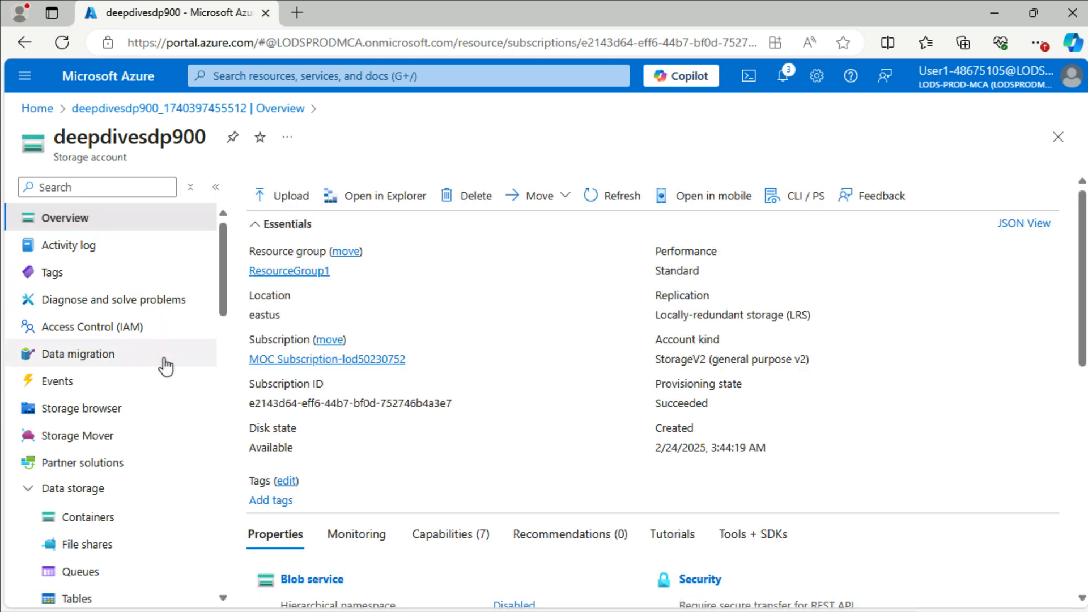
scroll(166, 366, "down", 4)
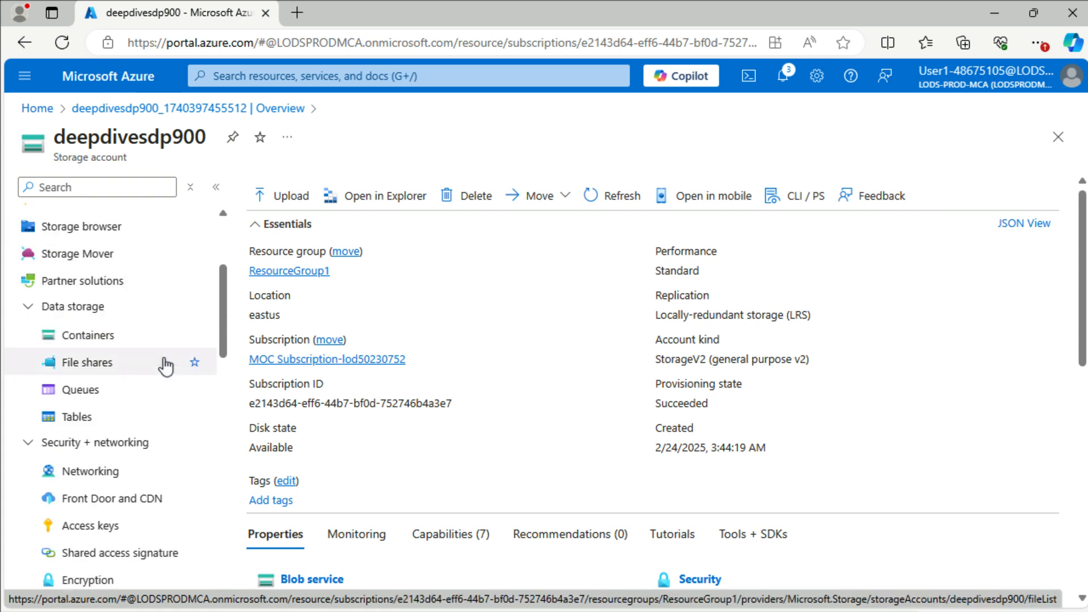
scroll(165, 366, "down", 1)
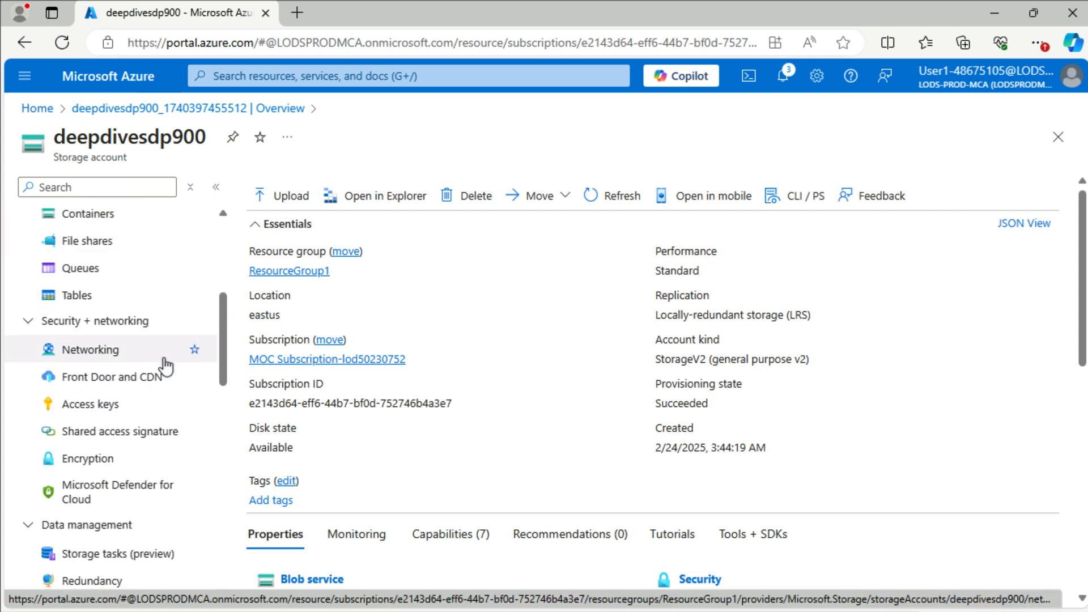
scroll(165, 367, "down", 3)
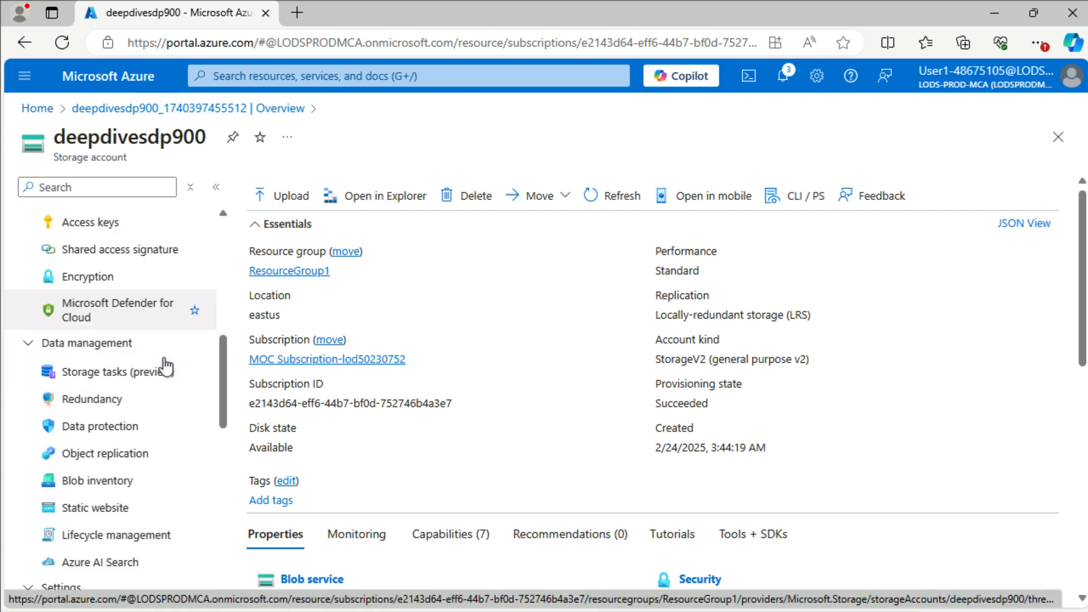
scroll(165, 367, "down", 2)
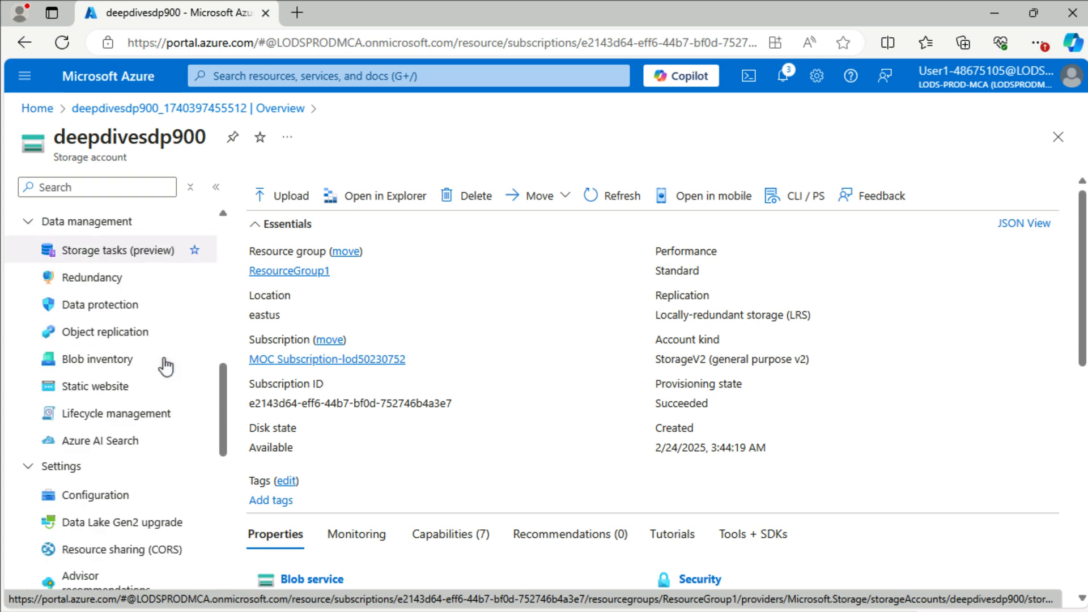
scroll(165, 366, "down", 1)
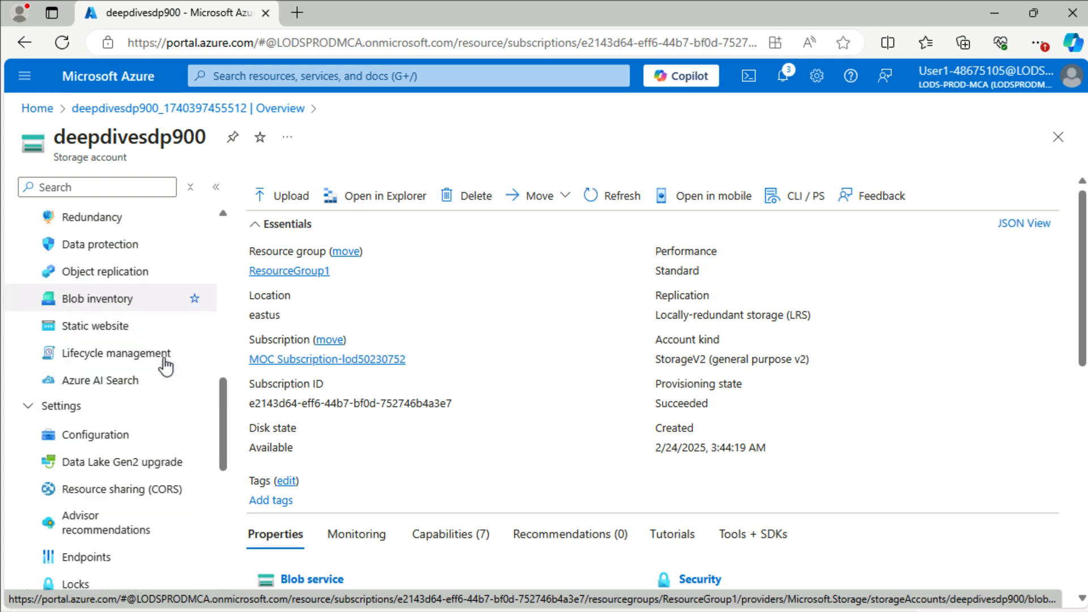
left_click(140, 471)
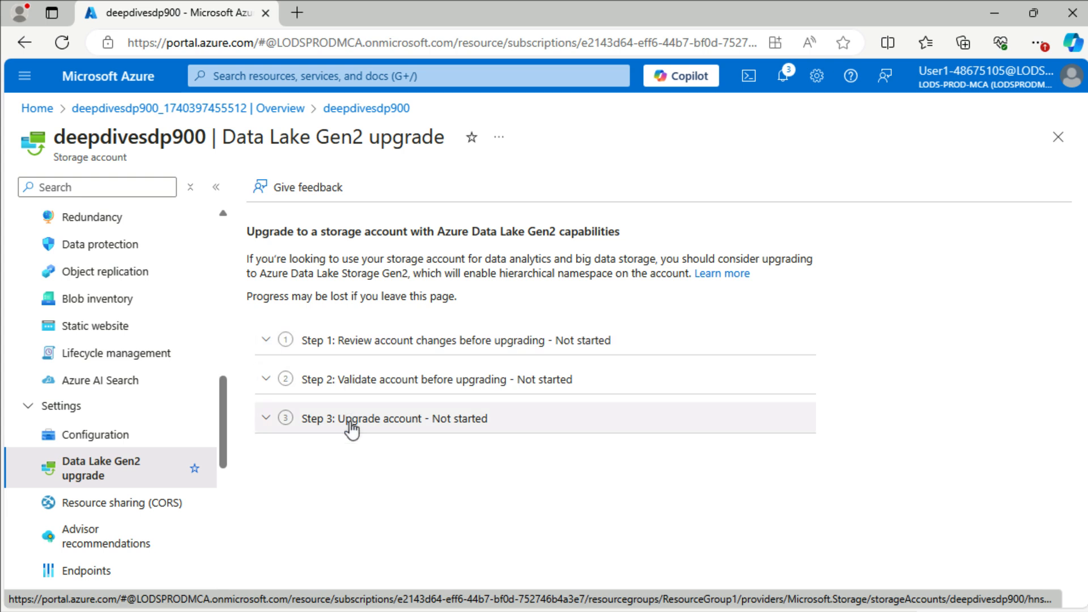
Step: Review the account changes required for the Data Lake Gen2 upgrade, acknowledge their implications and agree to them
left_click(296, 354)
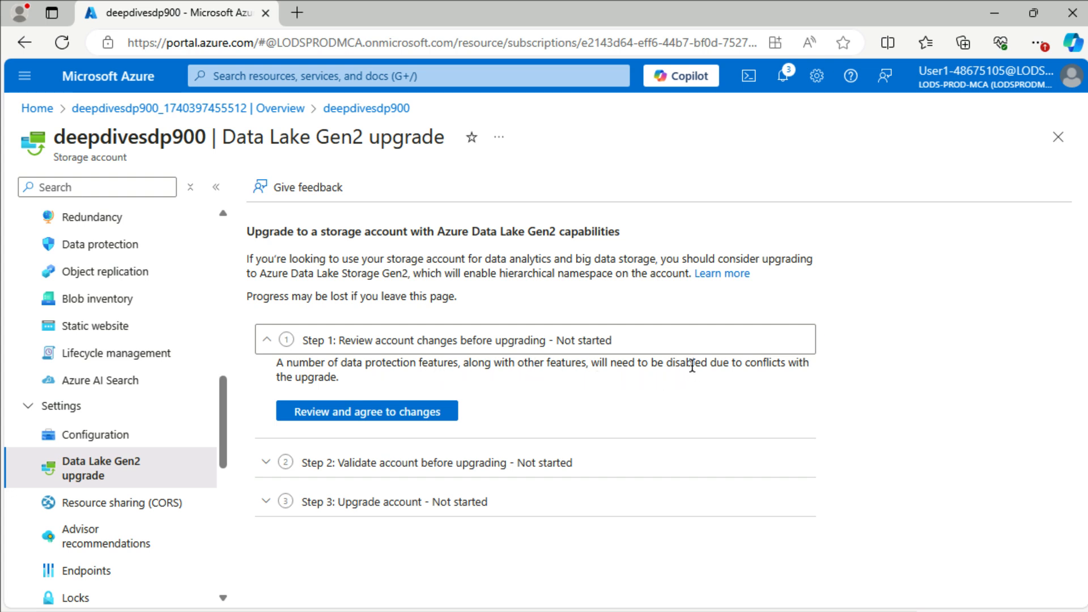
left_click(367, 413)
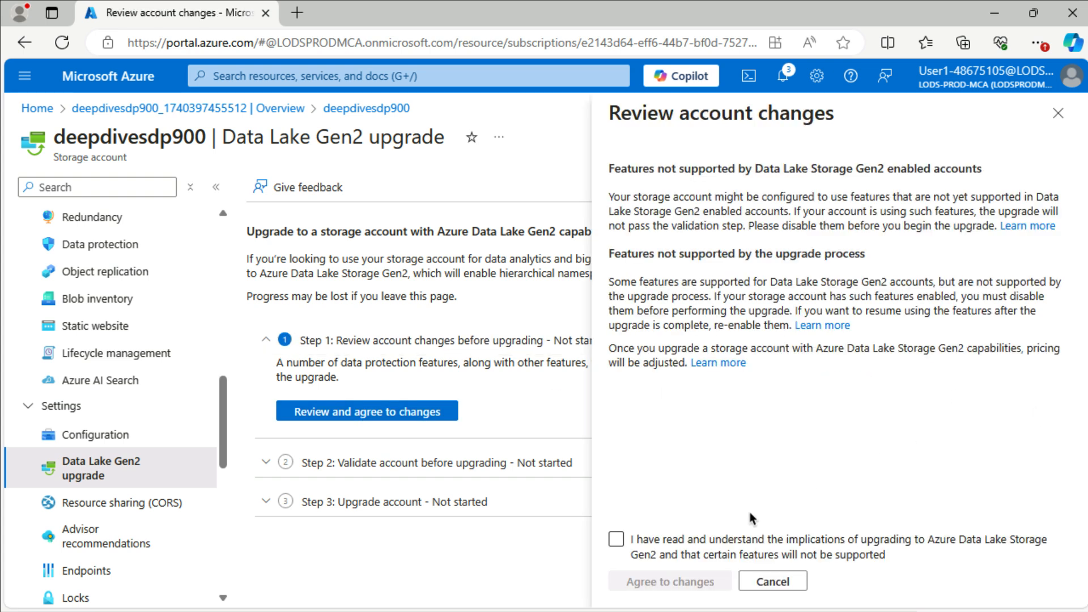
left_click(632, 552)
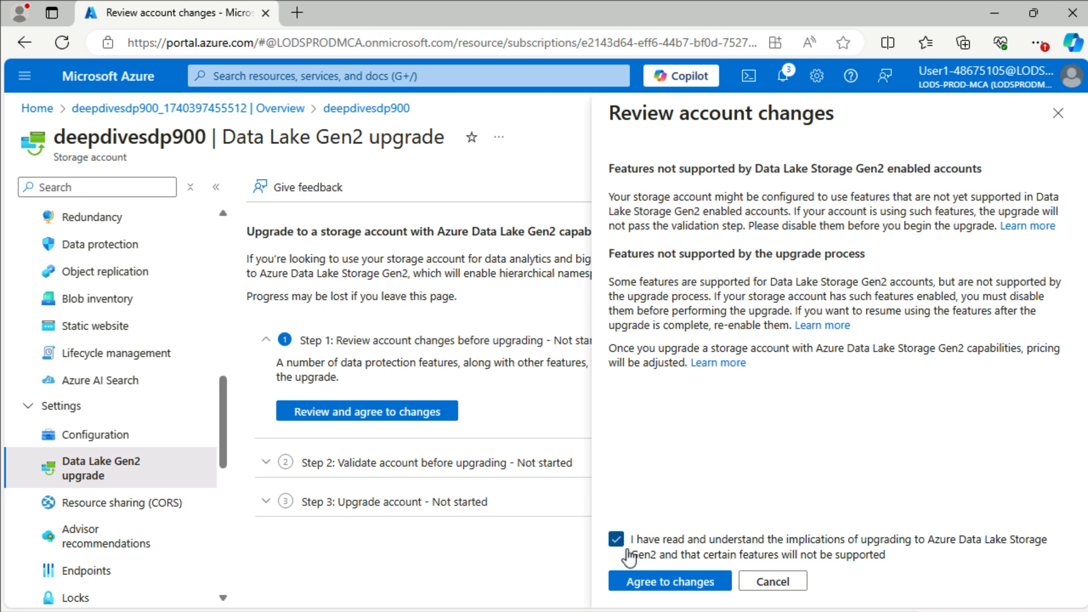
left_click(661, 583)
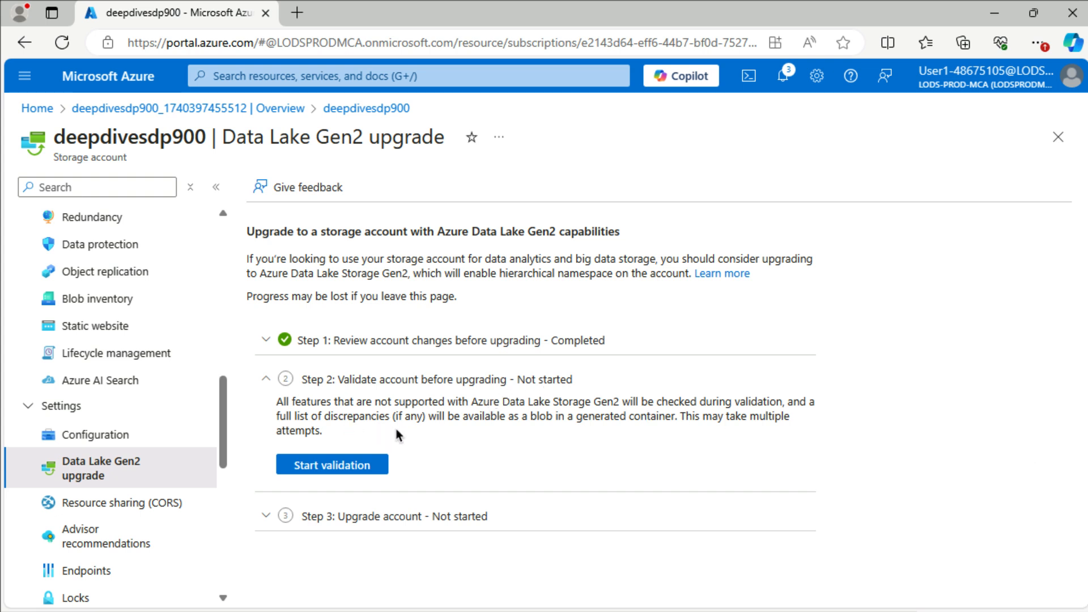
Step: Validate the storage account and run its upgrade to Azure Data Lake Gen2 capabilities
left_click(368, 465)
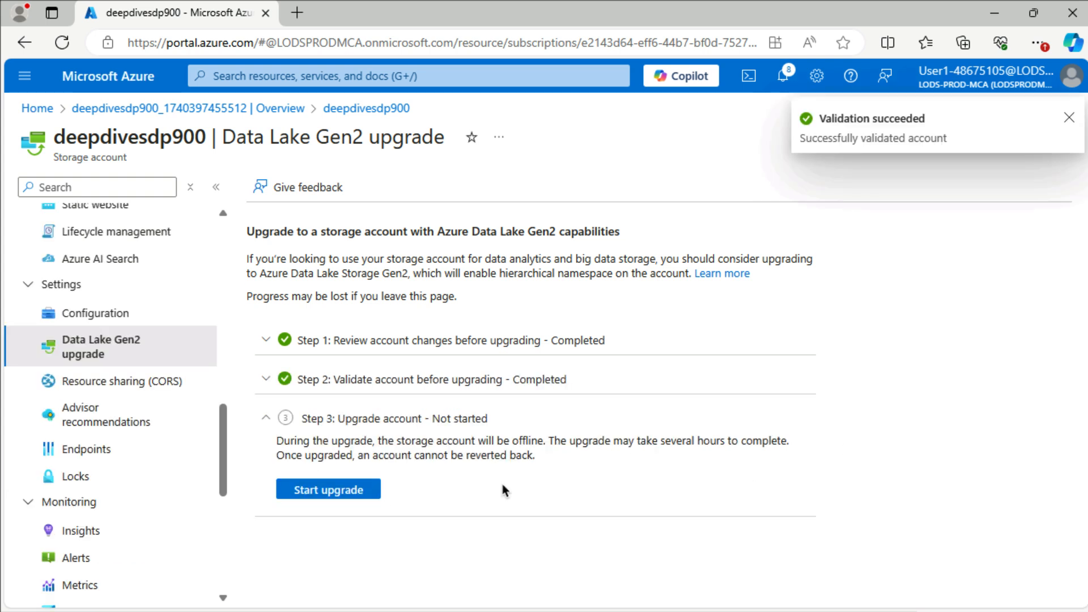
left_click(335, 491)
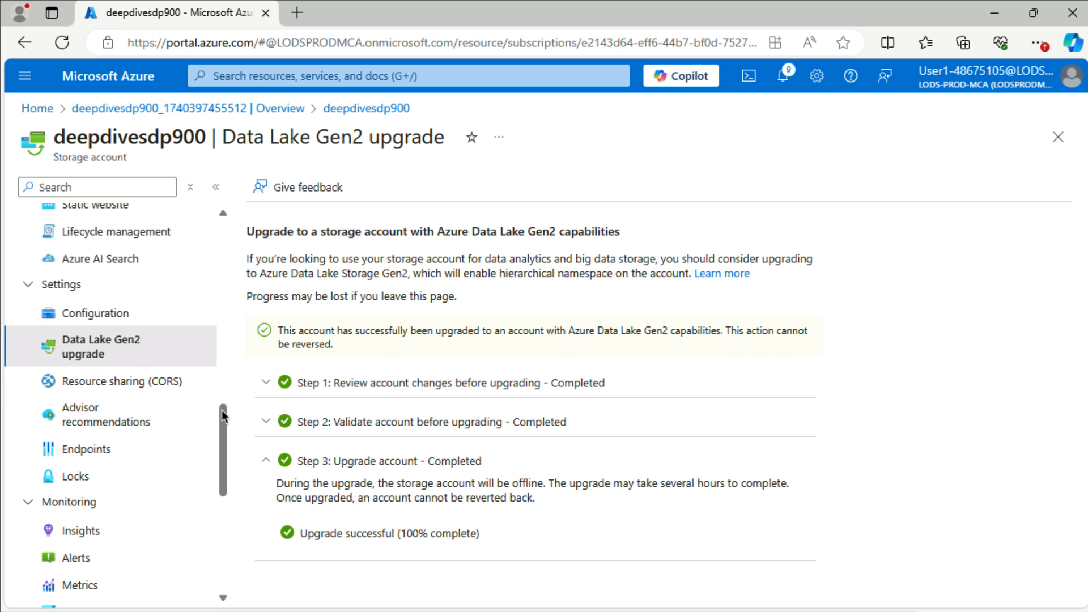
Step: Browse the upgraded account's data container in the storage browser down to the products/product_data folder
left_click_drag(222, 403, 225, 247)
left_click(89, 330)
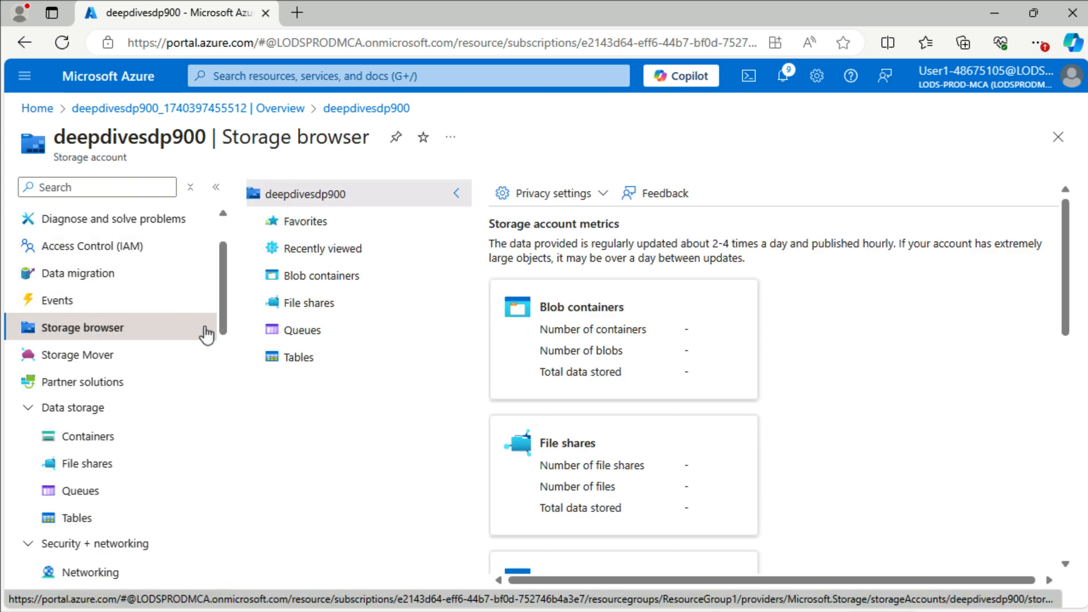
left_click(321, 275)
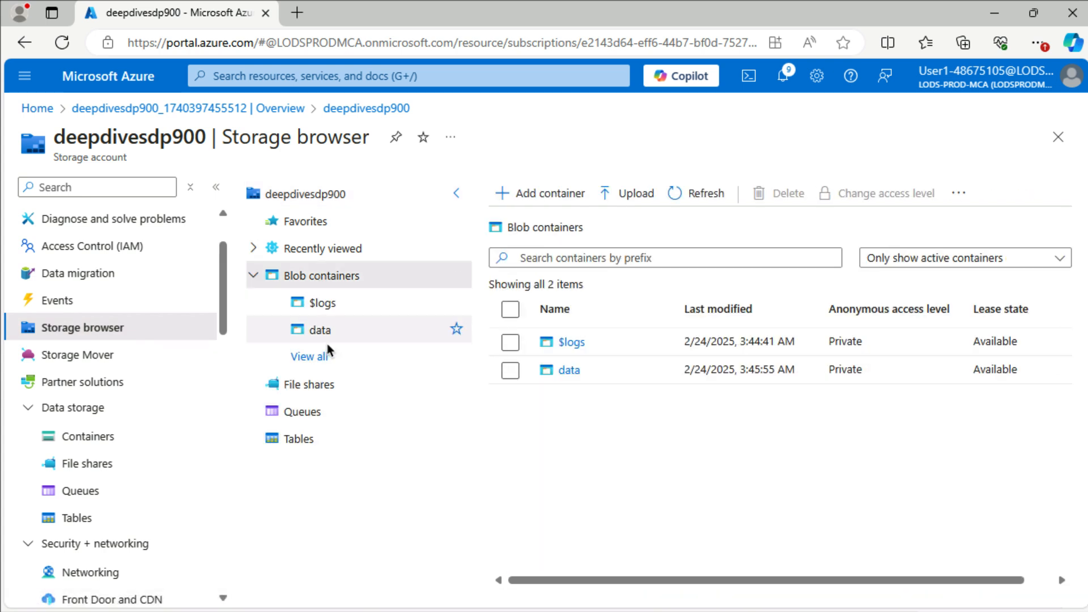
double_click(323, 336)
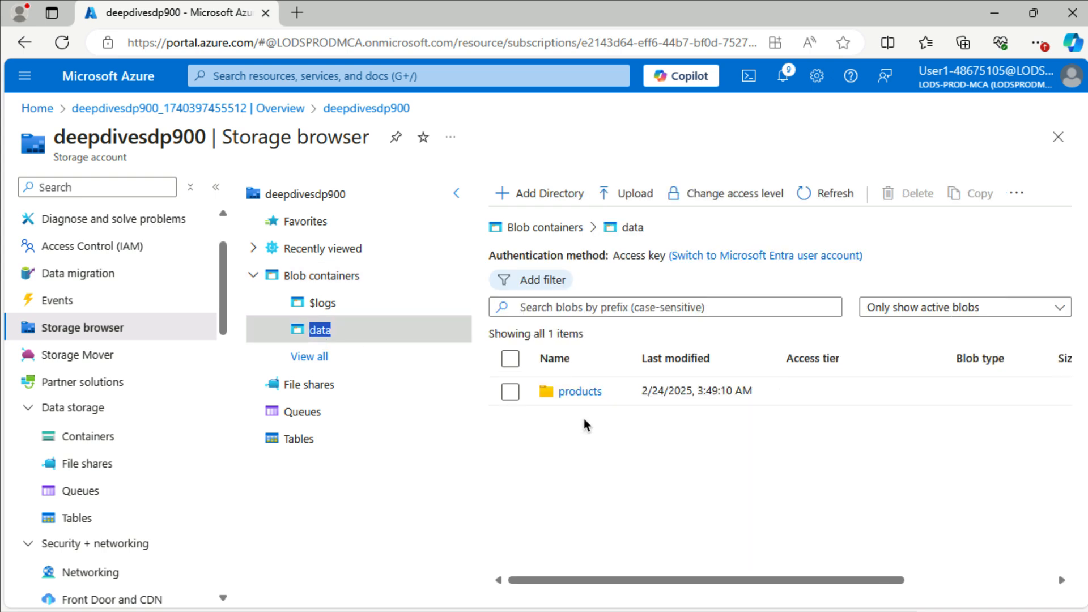
left_click(580, 389)
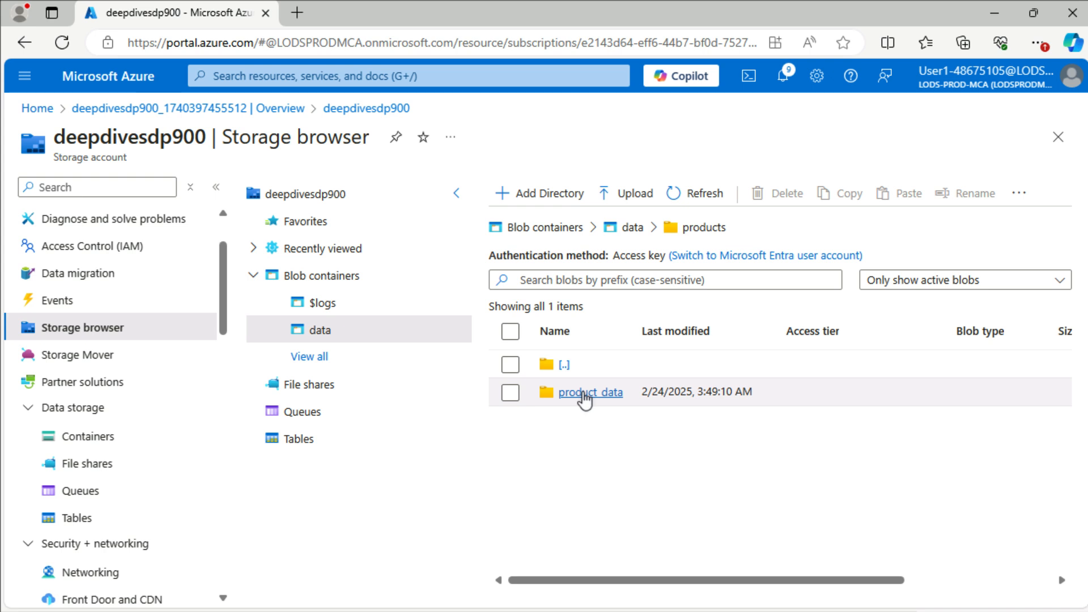
left_click(584, 399)
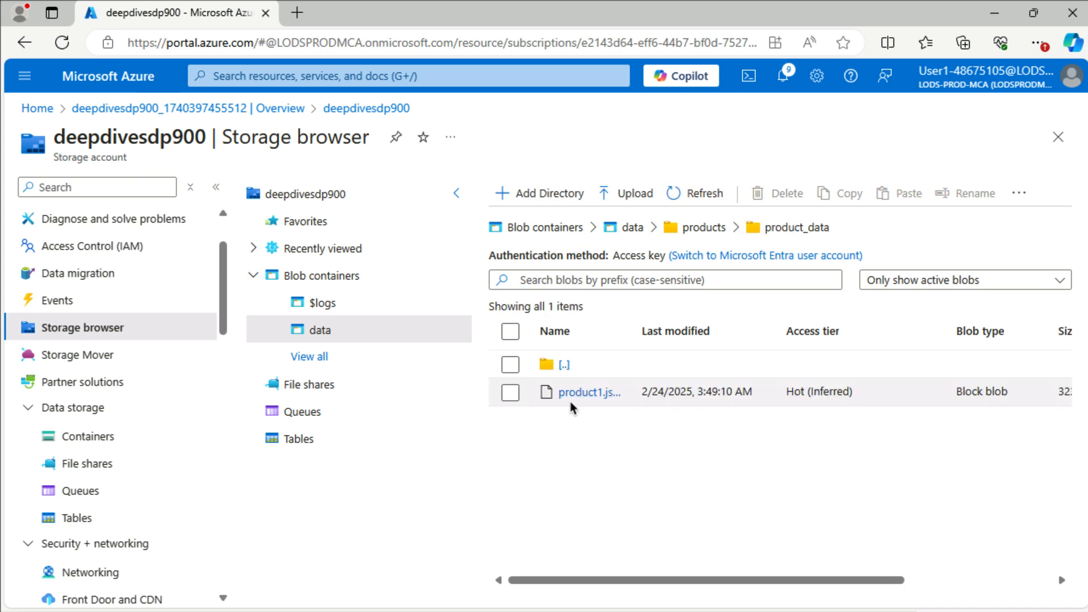
Step: Return to the products directory, refresh it and check which actions are available for the product_data folder
left_click(565, 366)
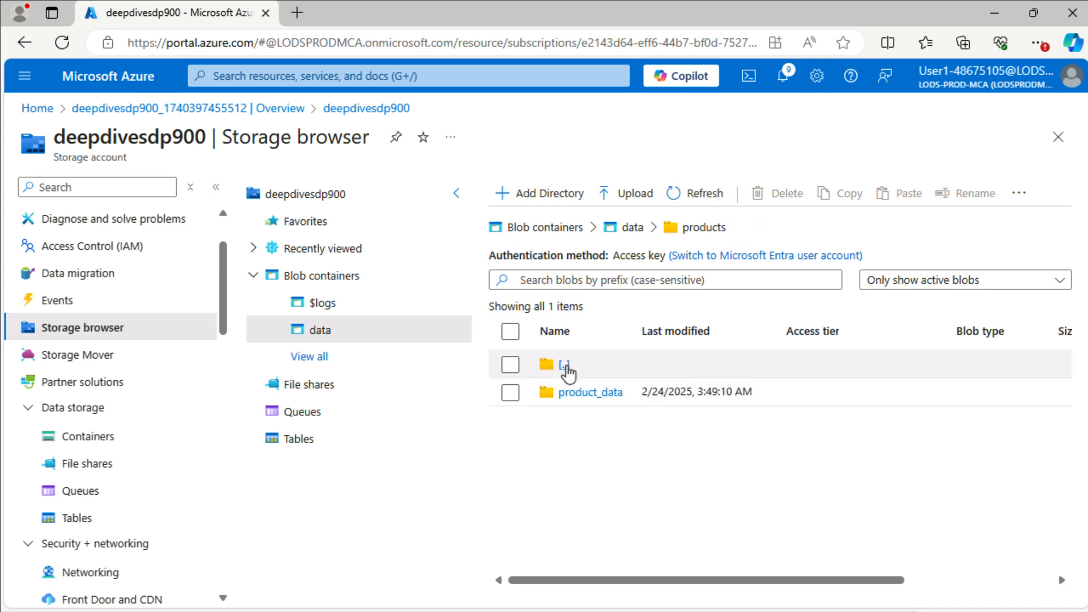
left_click(506, 391)
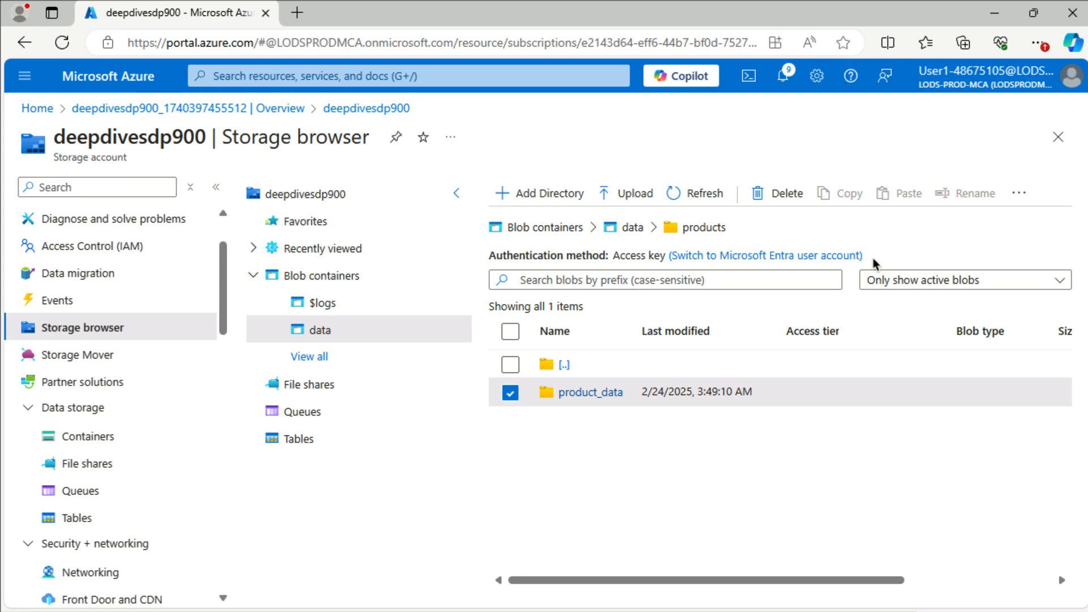
left_click(510, 390)
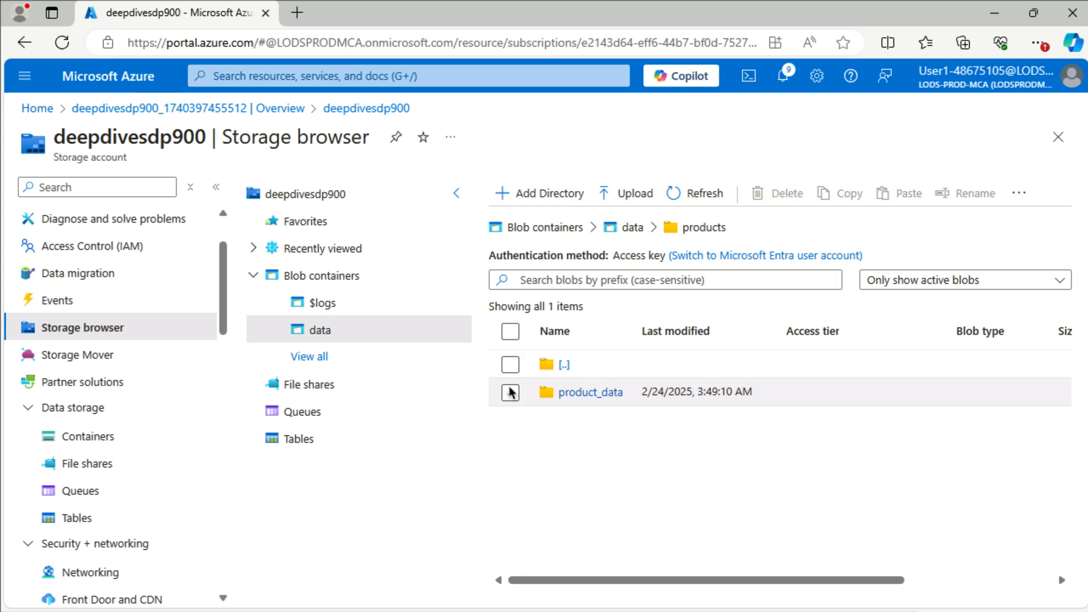
left_click(1022, 195)
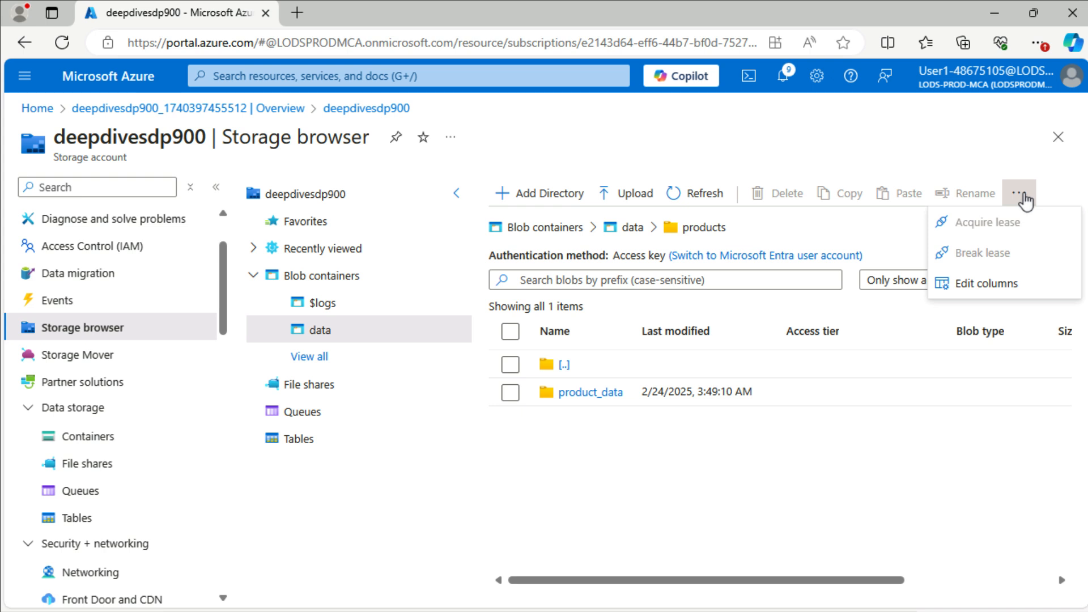
left_click(1023, 200)
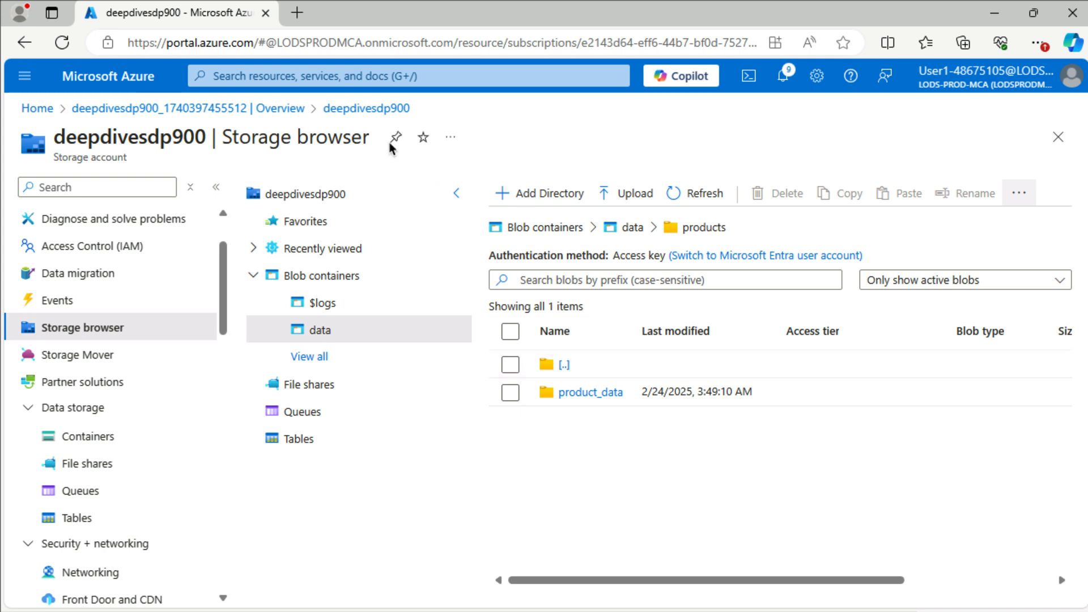
left_click(698, 196)
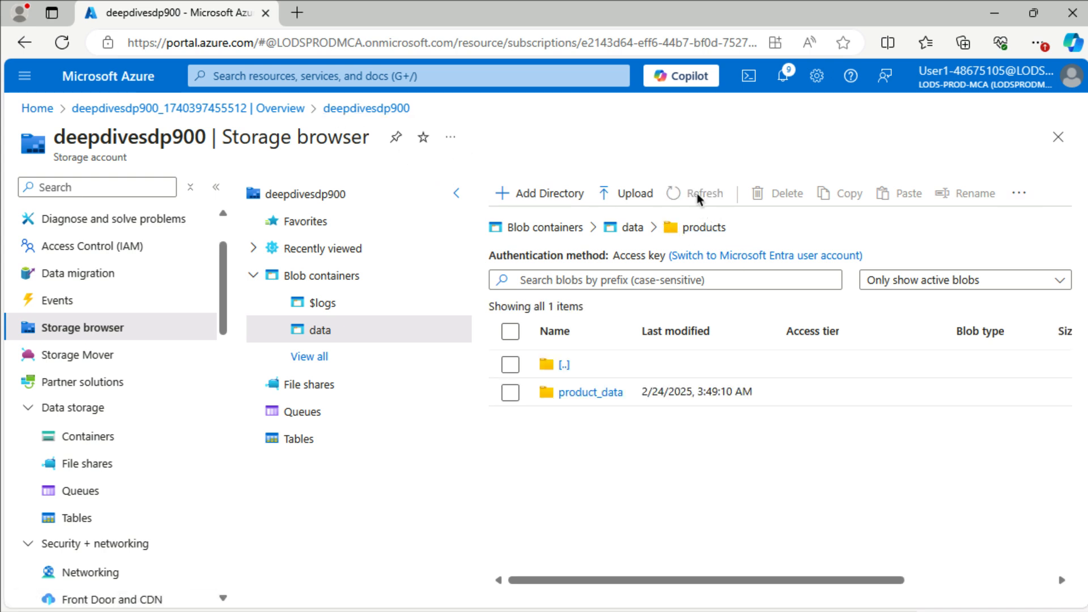
left_click(509, 392)
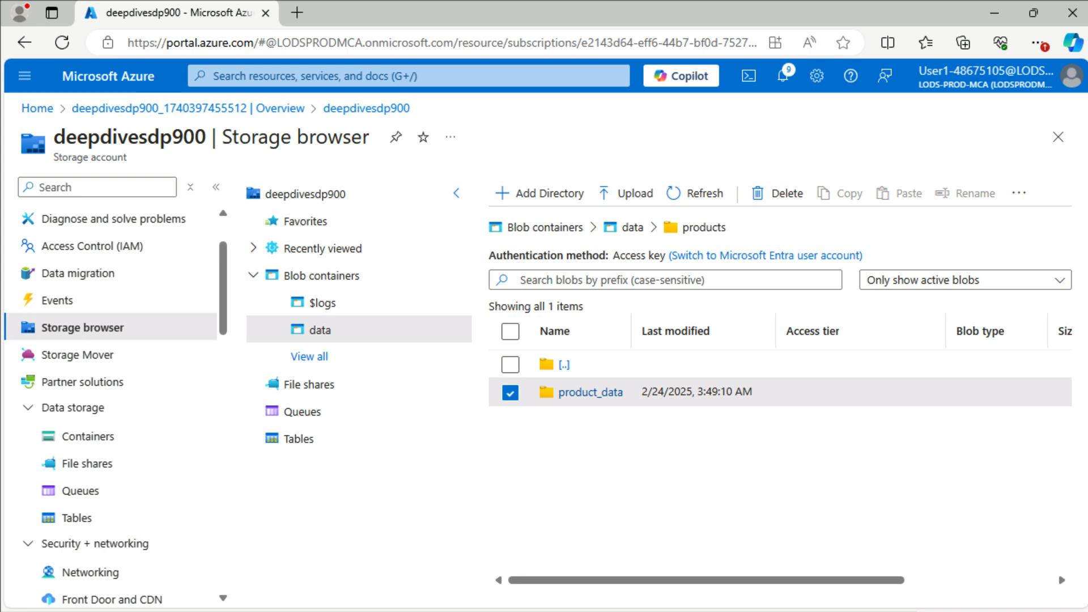
Step: Upload product2.json from the Downloads folder into the product_data folder
left_click(583, 393)
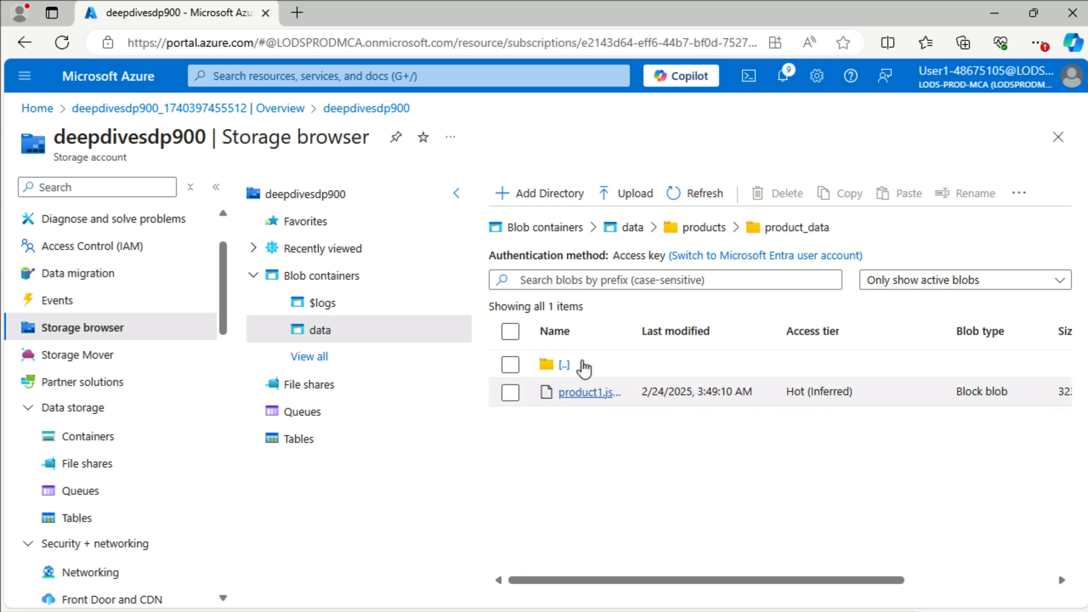
left_click(635, 194)
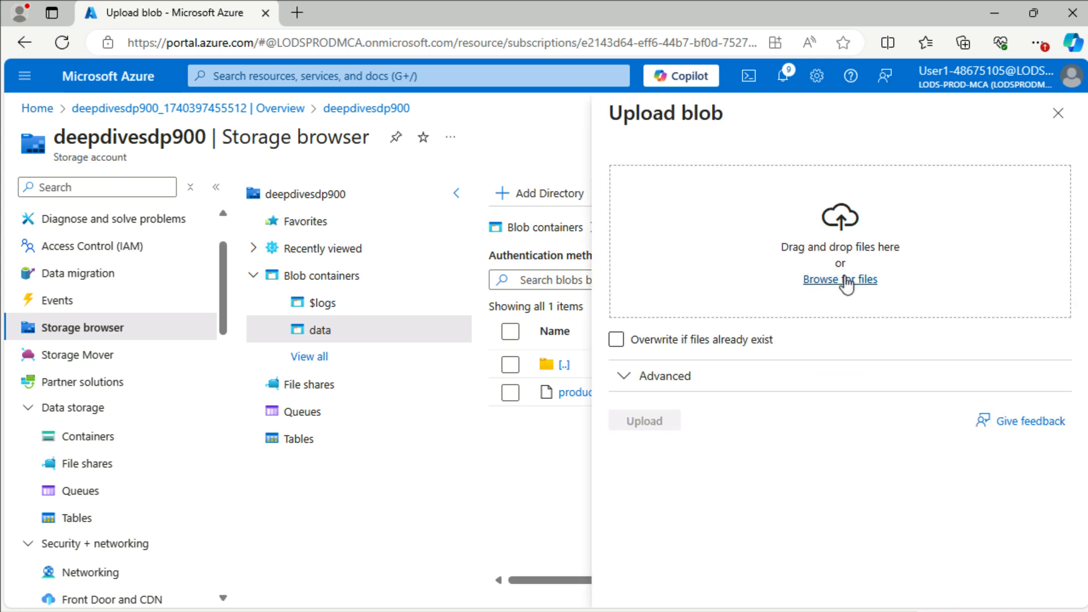
left_click(807, 279)
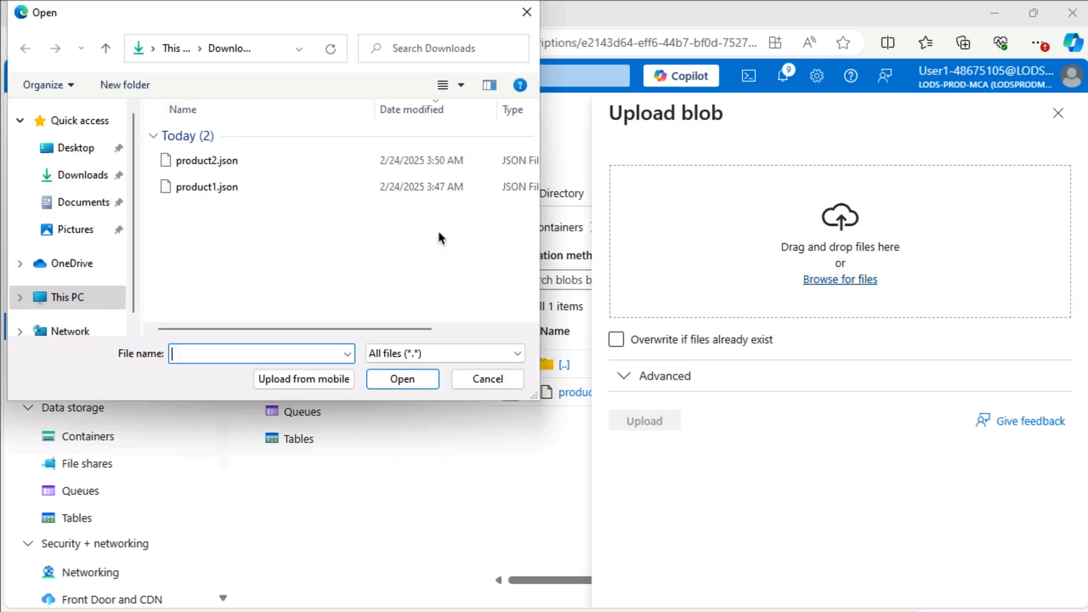
double_click(242, 162)
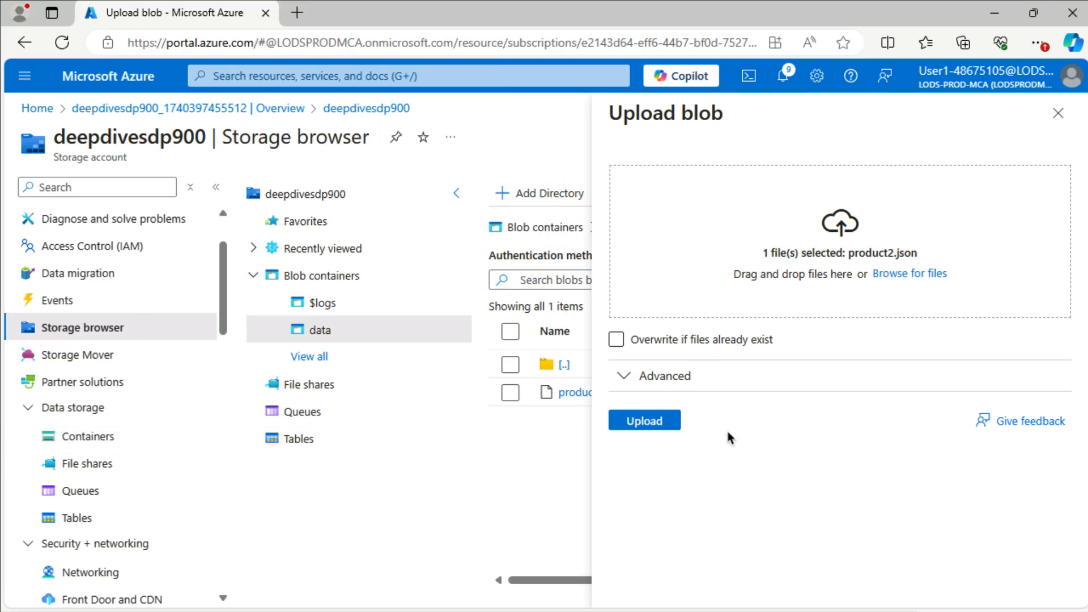
left_click(674, 424)
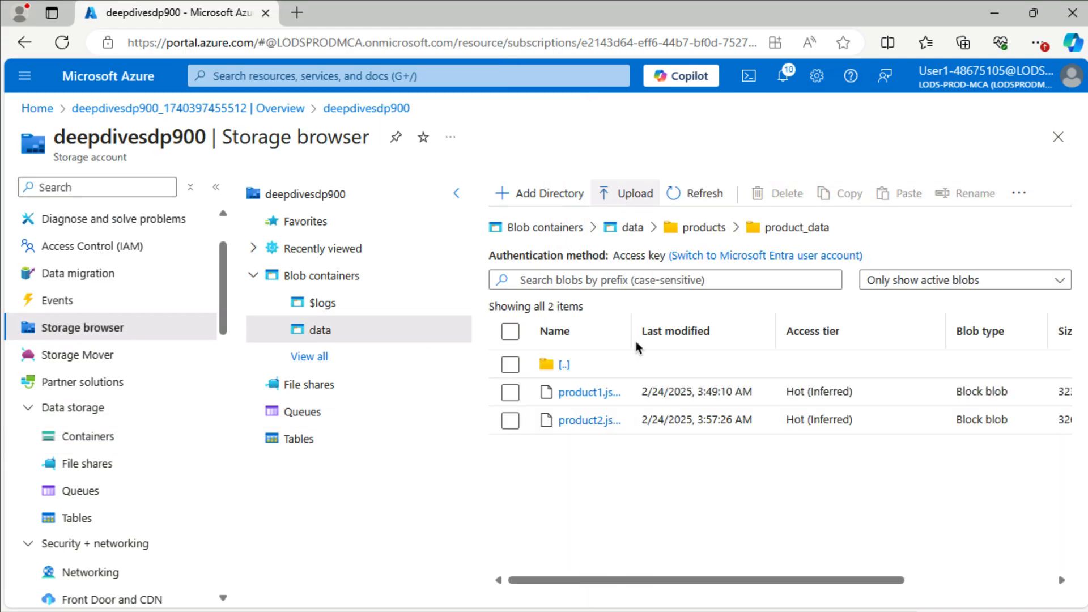
Step: Go back to the products directory and examine the context options of the product_data folder
left_click(715, 229)
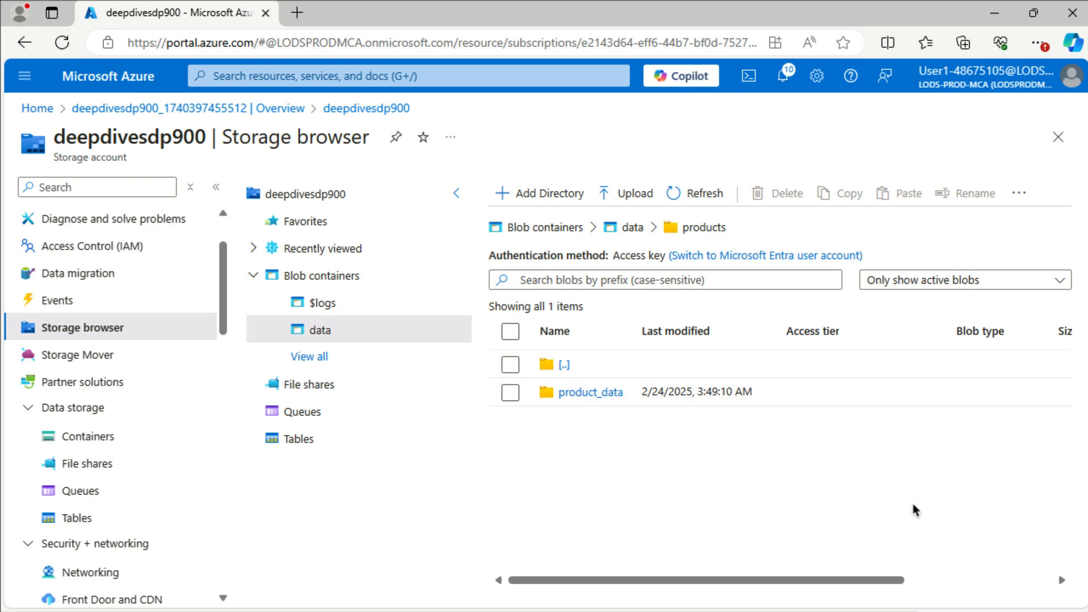
left_click(960, 582)
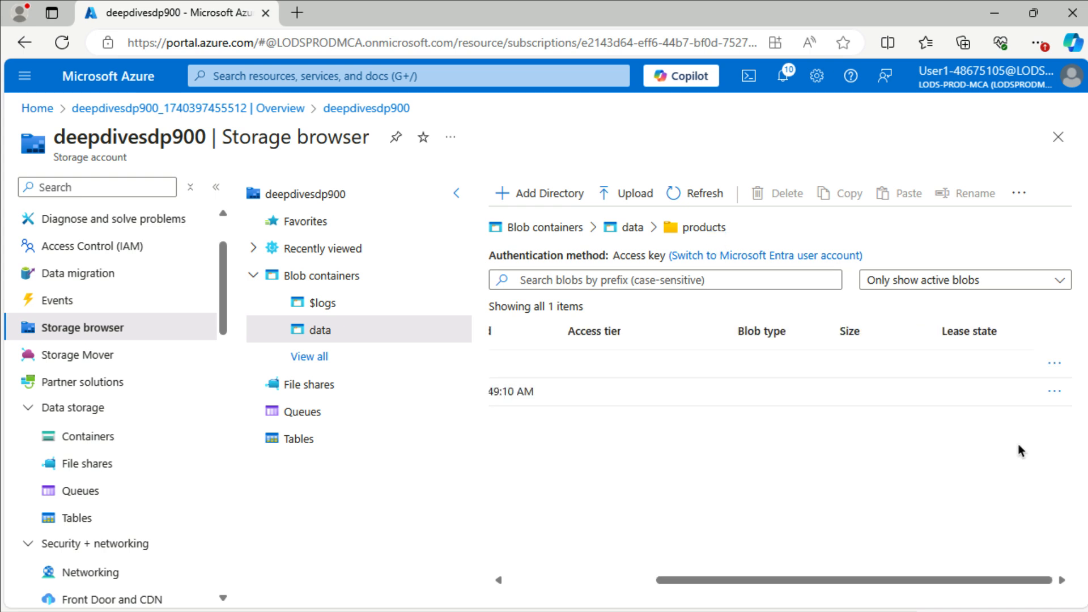
left_click(1054, 392)
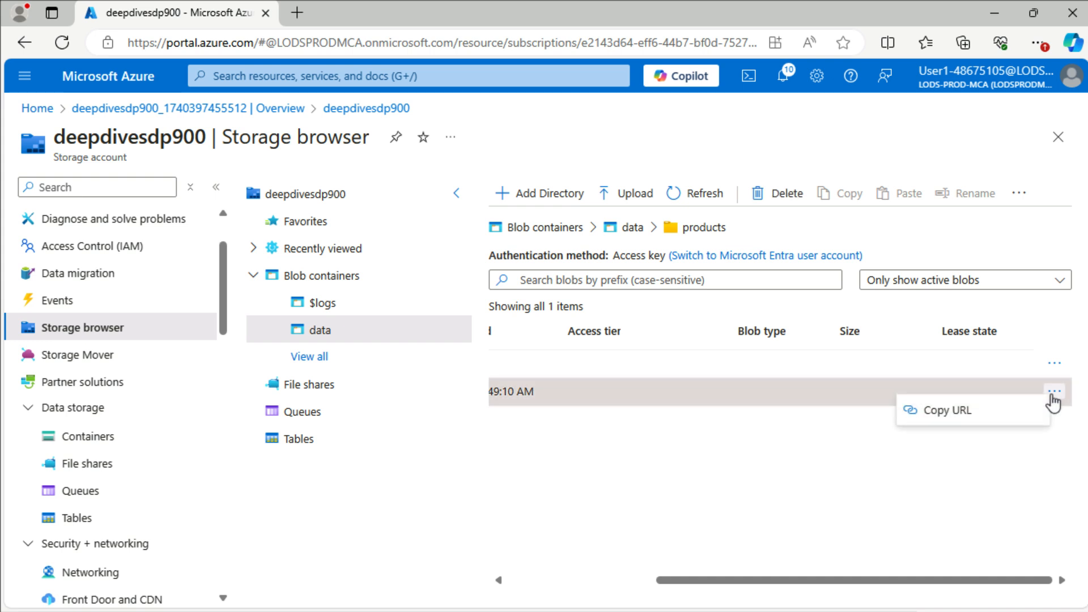
left_click(598, 580)
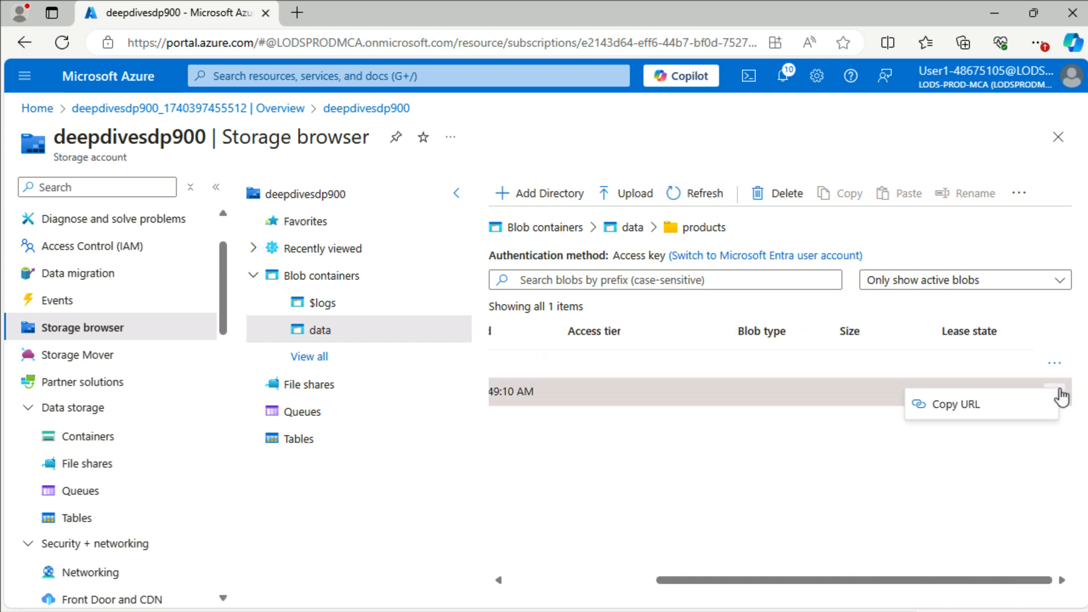
Step: Reload the portal page, browse the data container back to the products directory and examine the context options of the product_data folder
left_click(67, 43)
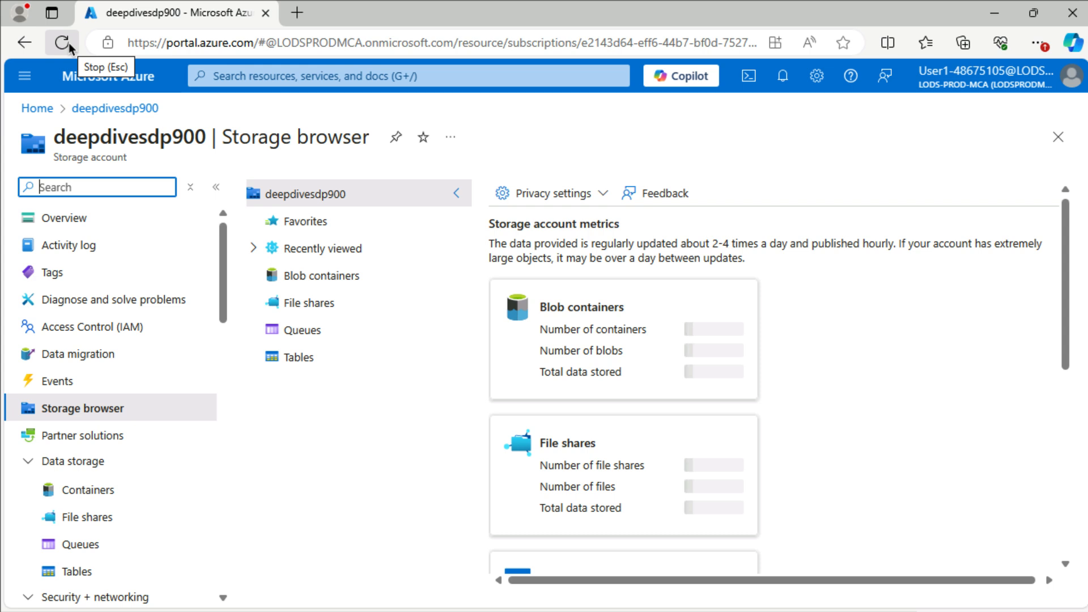
left_click(335, 276)
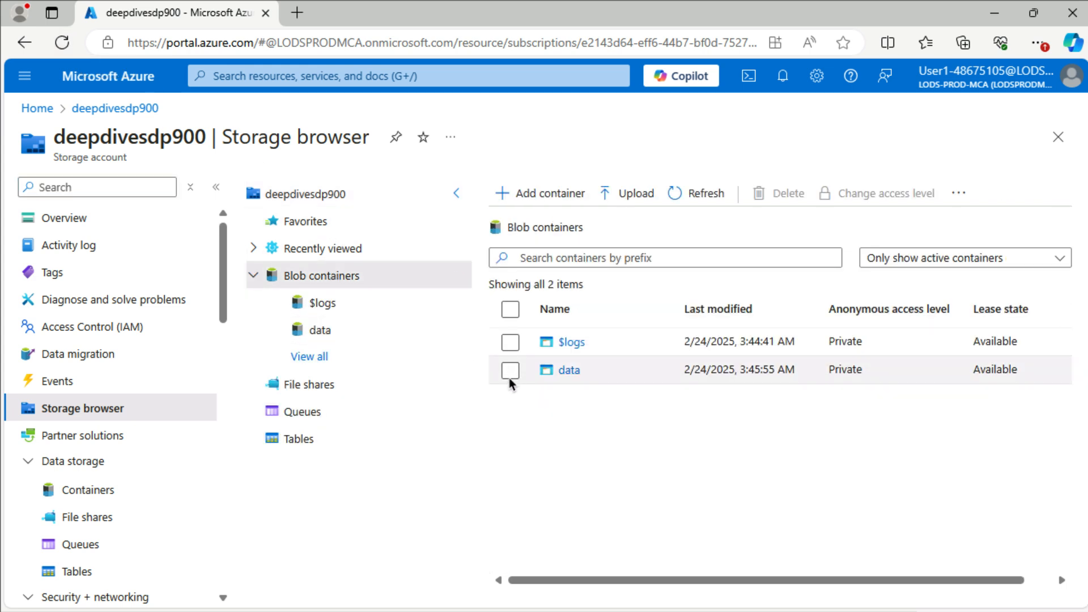
left_click(563, 373)
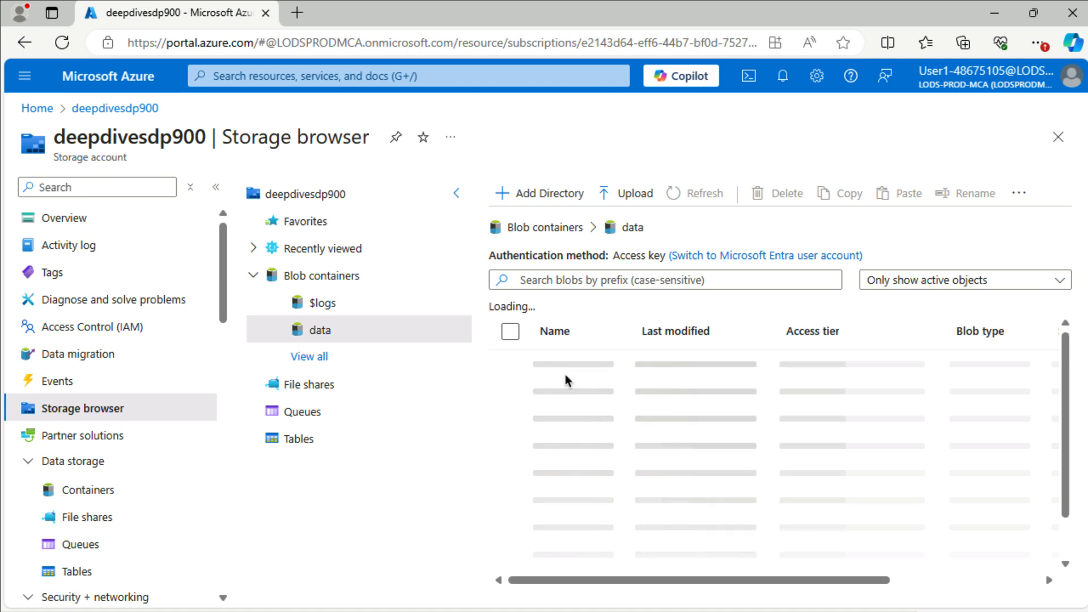
left_click(567, 364)
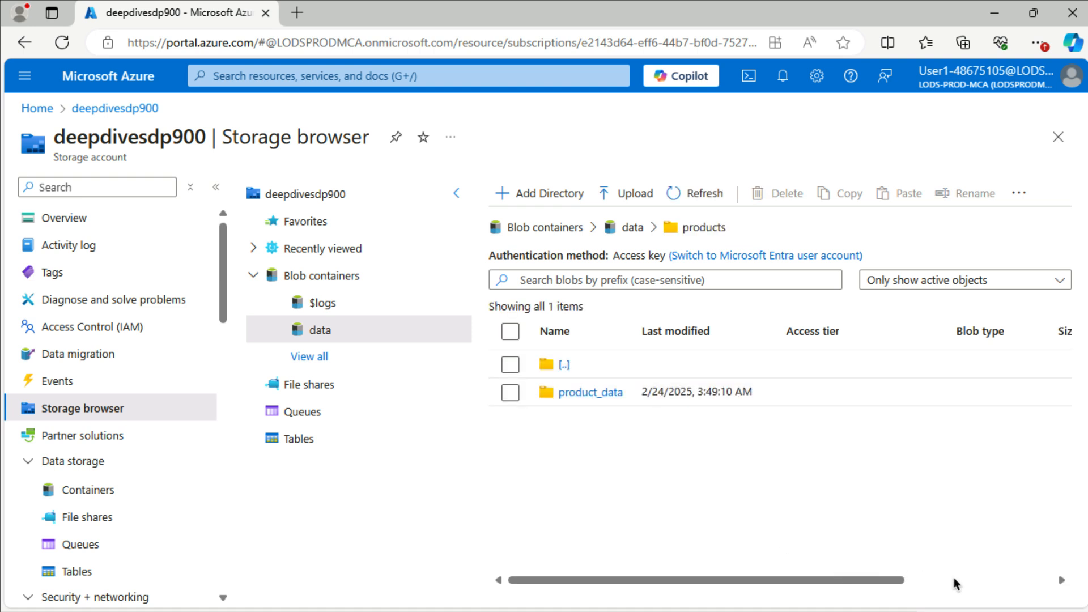
left_click(987, 579)
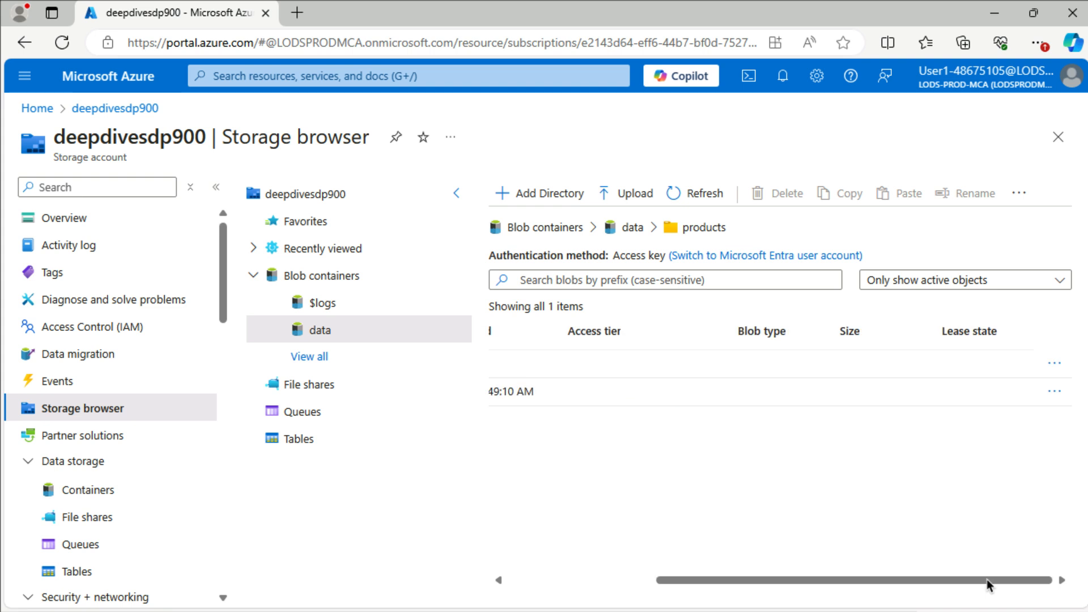
left_click(1054, 392)
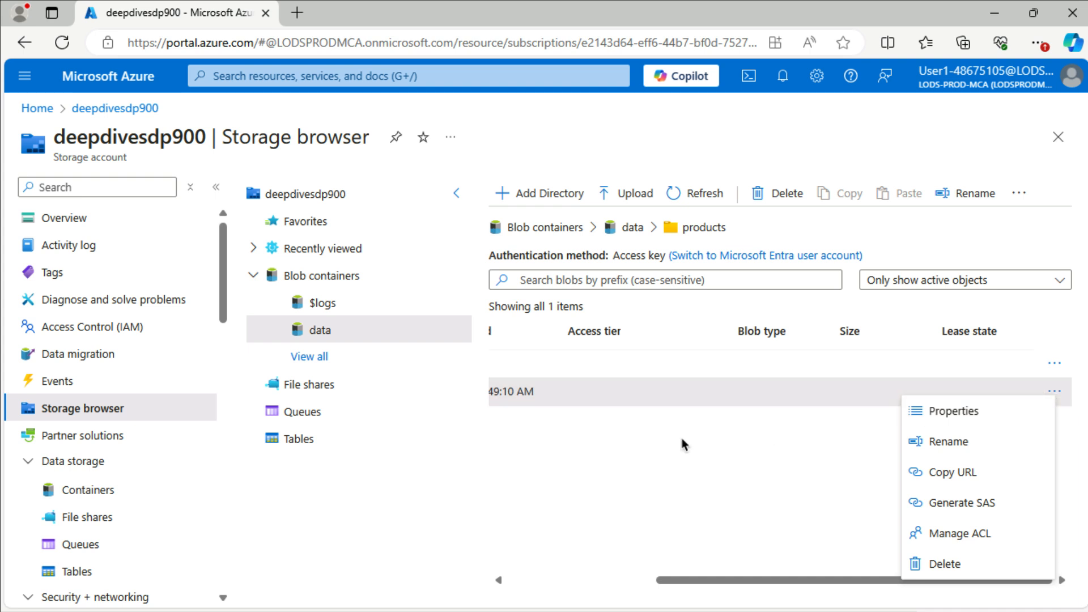
Step: Start a new file share in the storage account, named files, with the Transaction optimized access tier
left_click(126, 525)
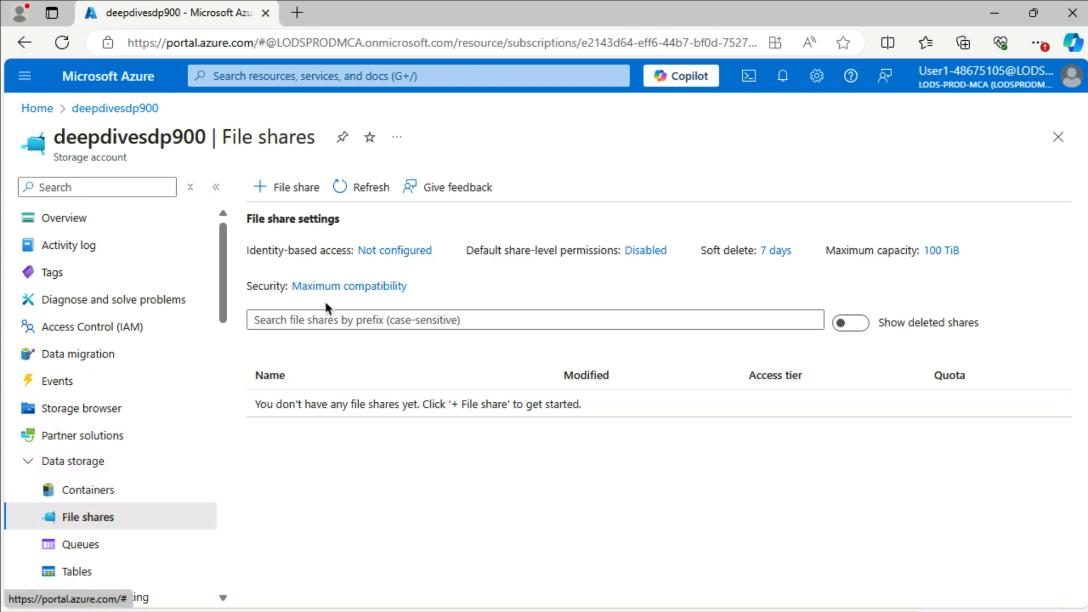
left_click(304, 189)
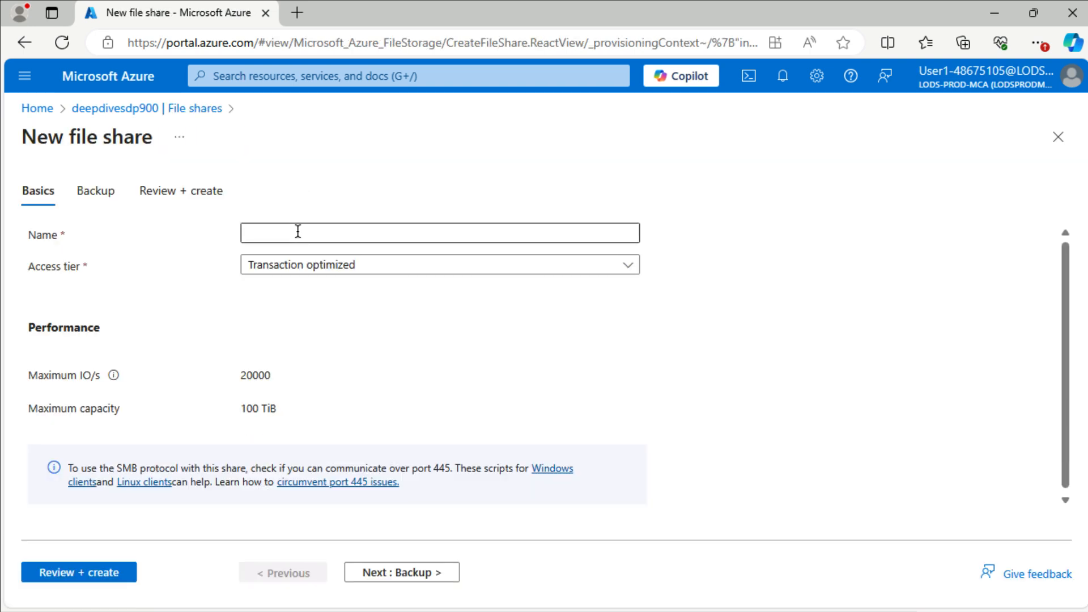
left_click(298, 231)
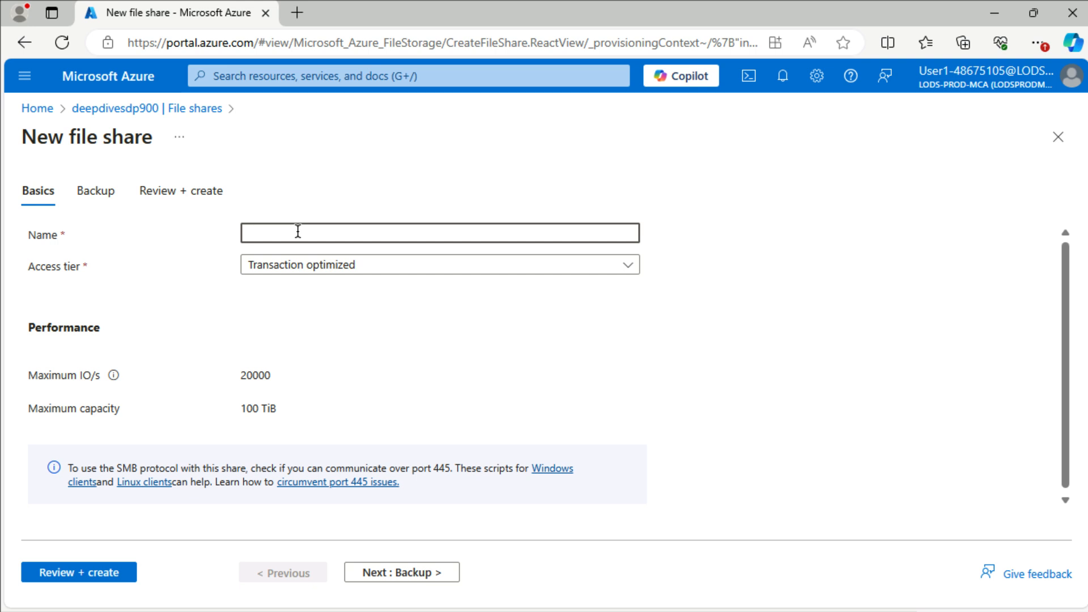
type("files")
left_click(298, 271)
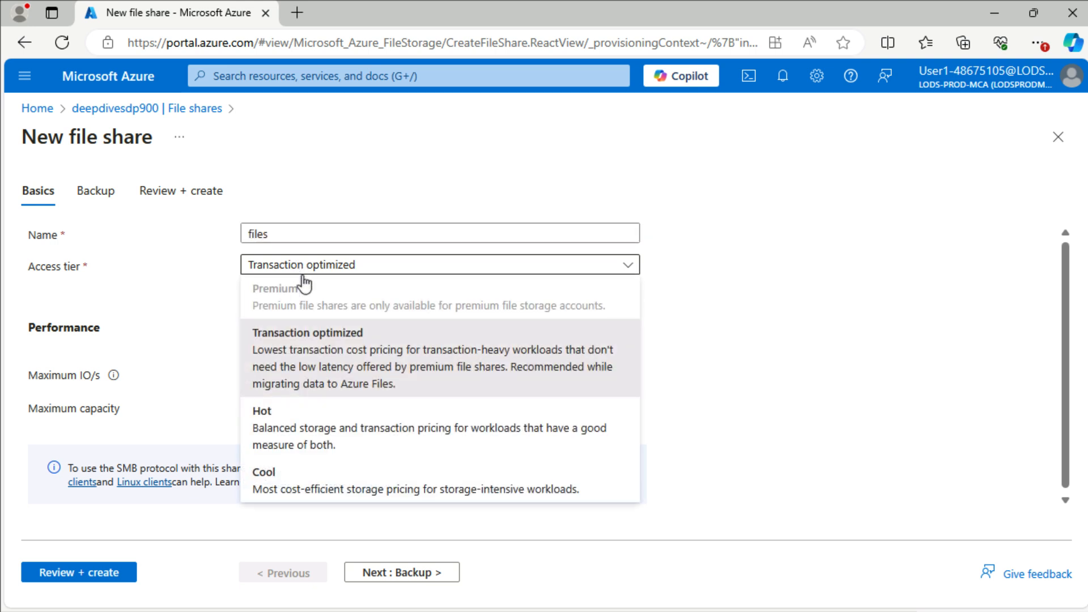
left_click(404, 376)
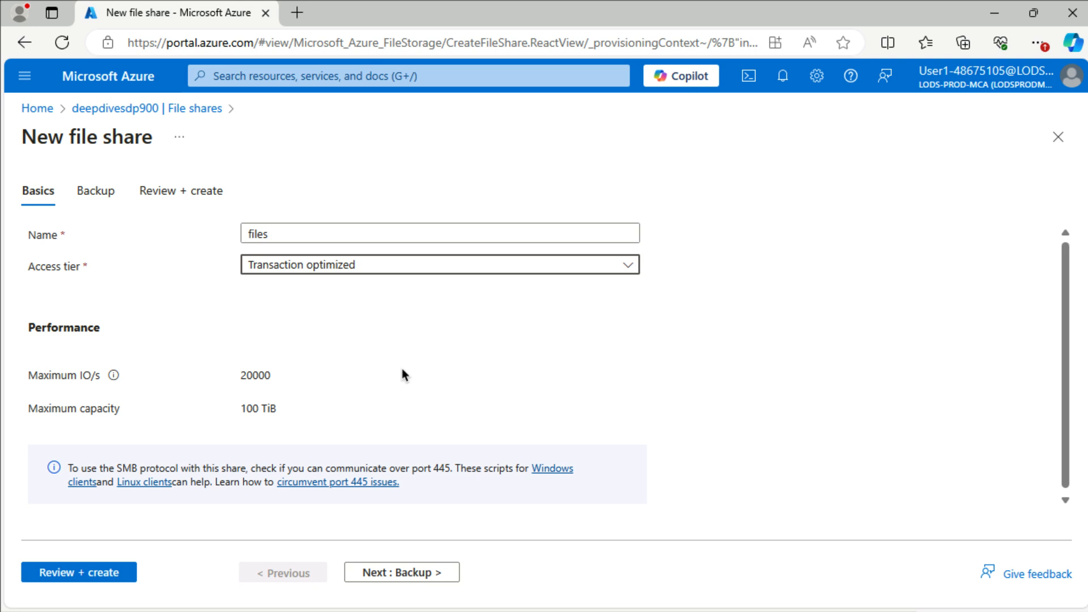
Step: Disable backup for the new file share, review its settings and create it
left_click(417, 573)
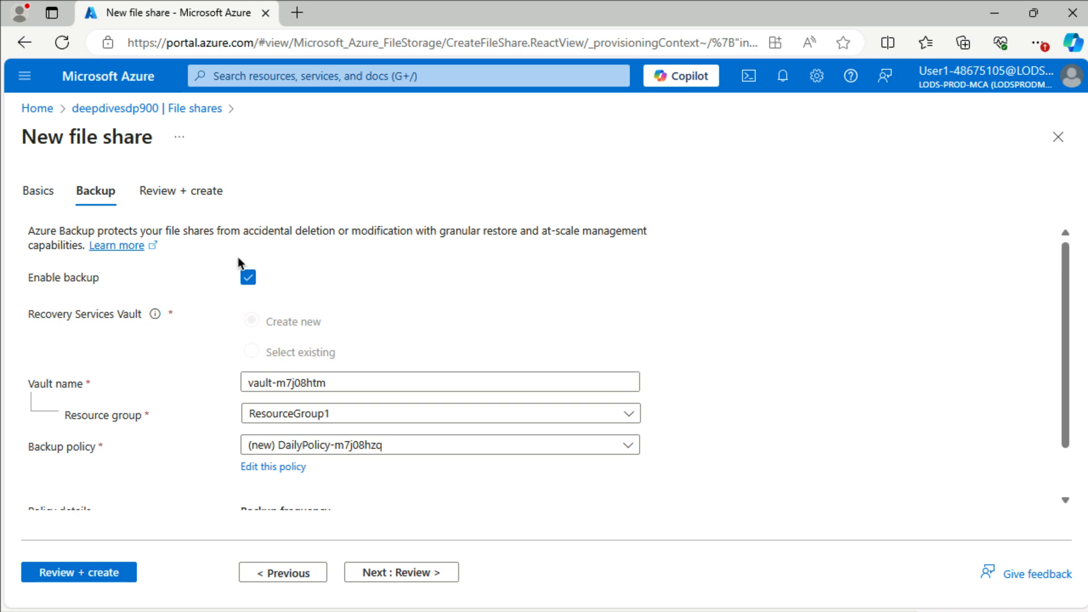
left_click(252, 280)
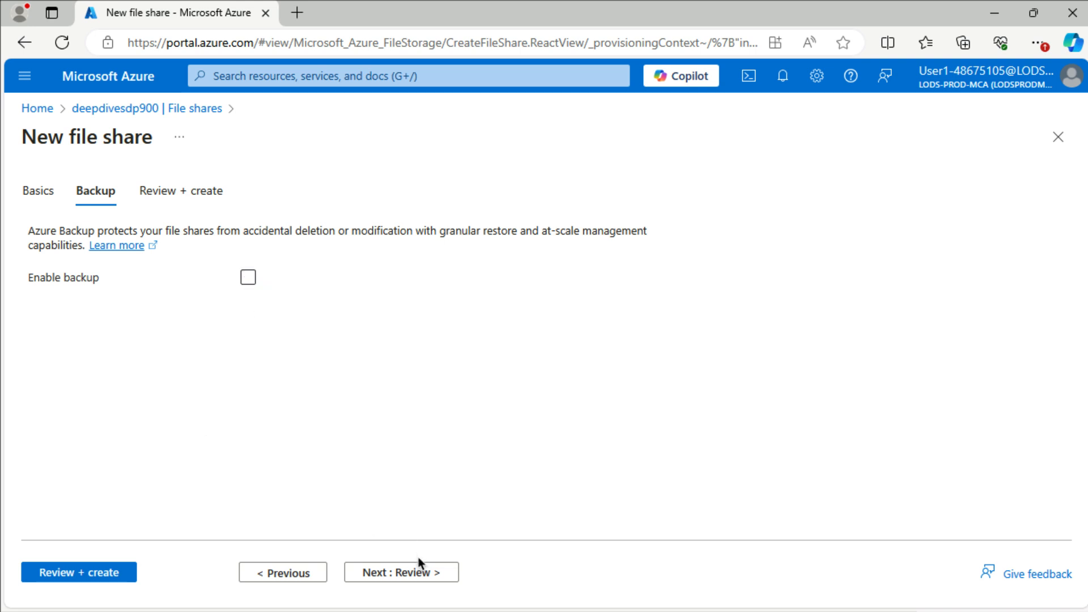
left_click(416, 574)
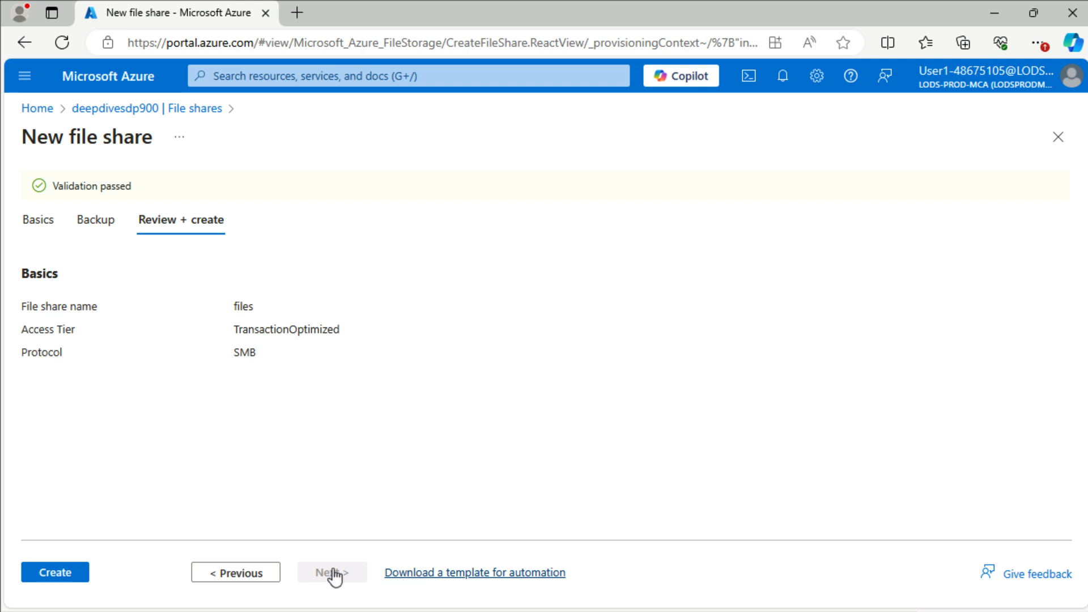
left_click(84, 576)
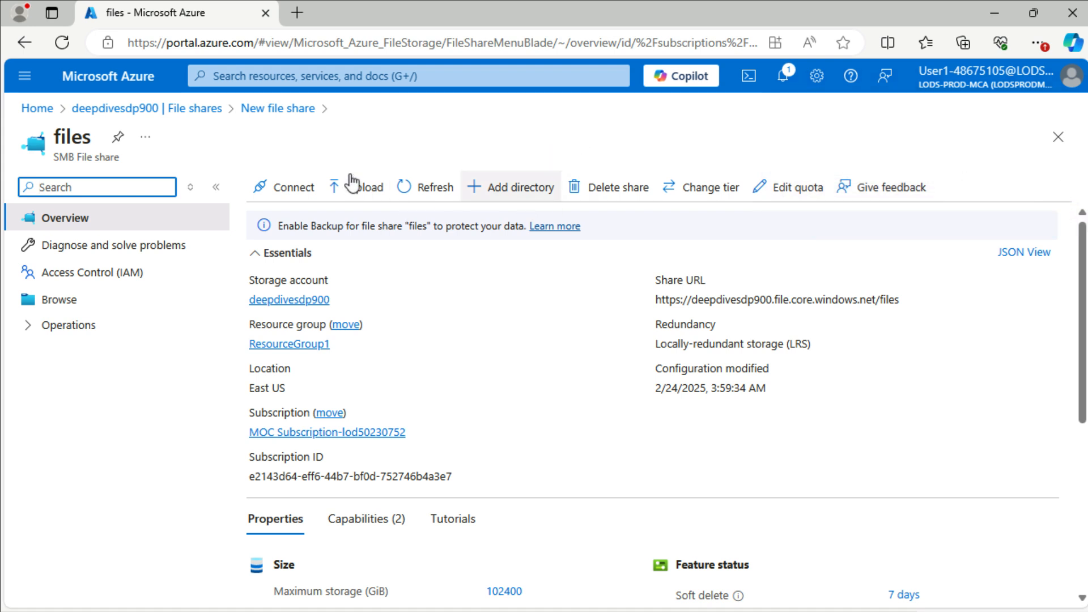
Step: Review the files share's connection options for Windows, Linux and macOS, and browse the share's contents
left_click(292, 193)
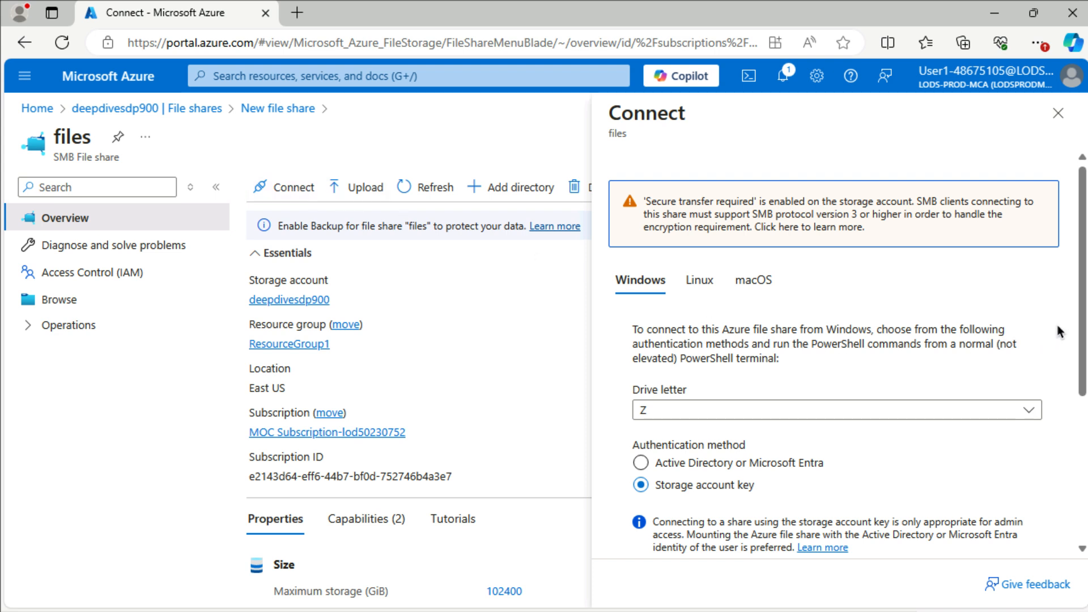
left_click_drag(1081, 321, 1081, 270)
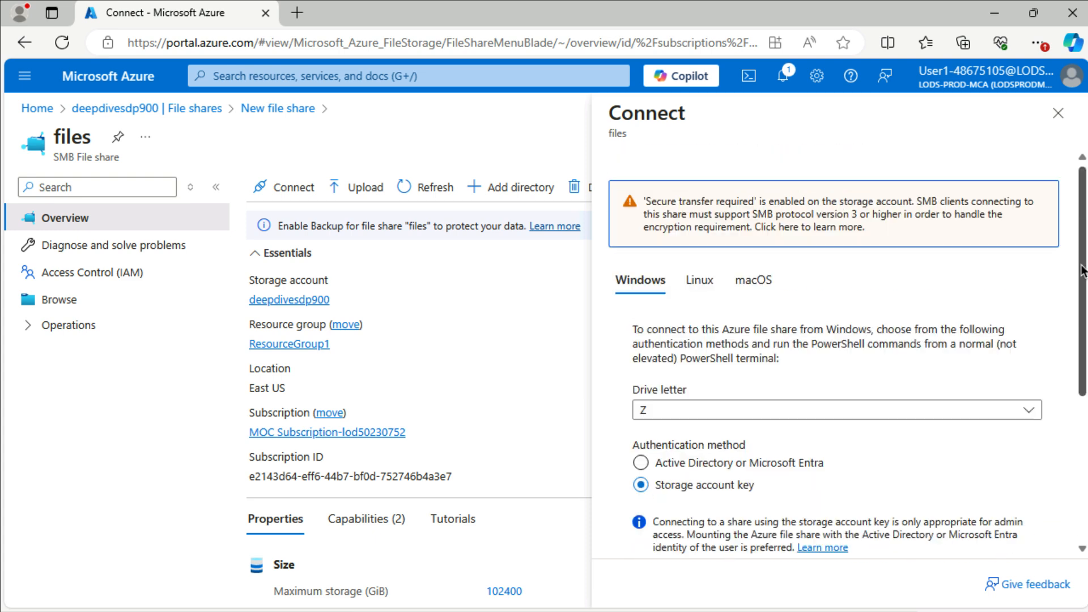
left_click(699, 281)
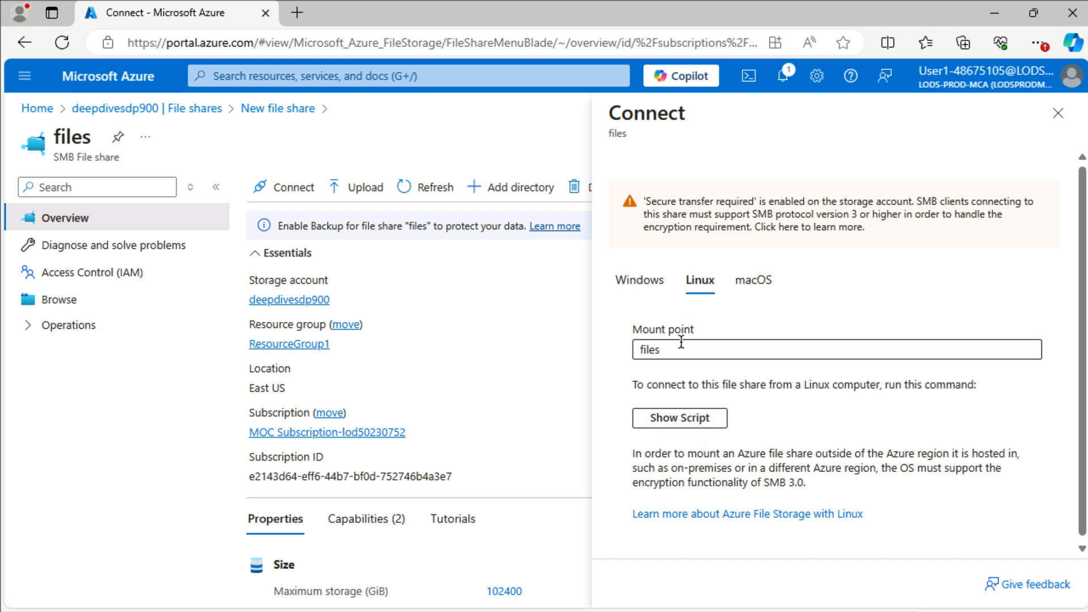
left_click(770, 284)
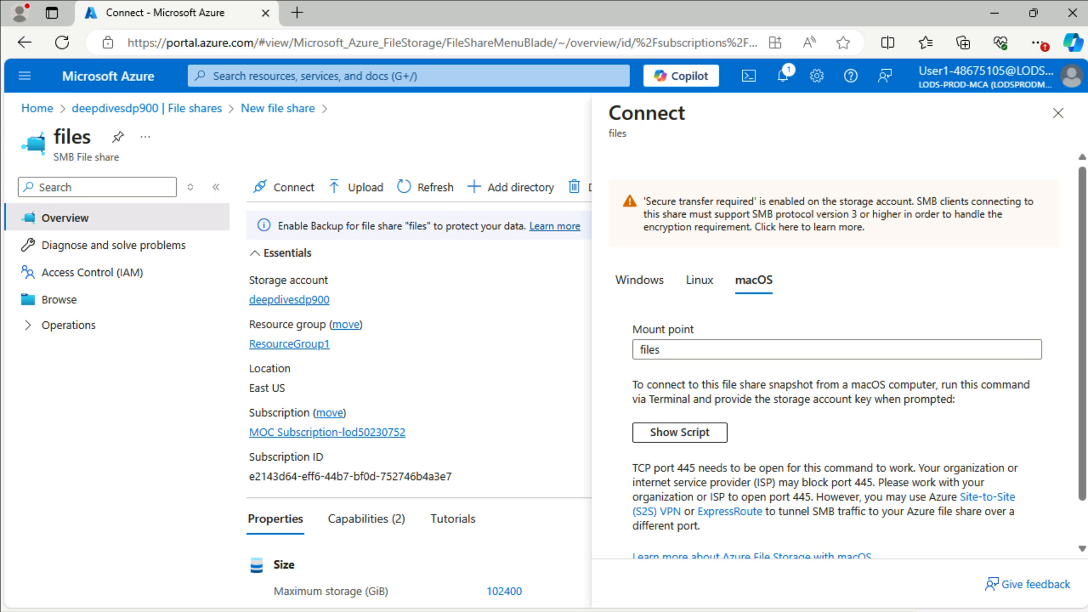
left_click(1058, 113)
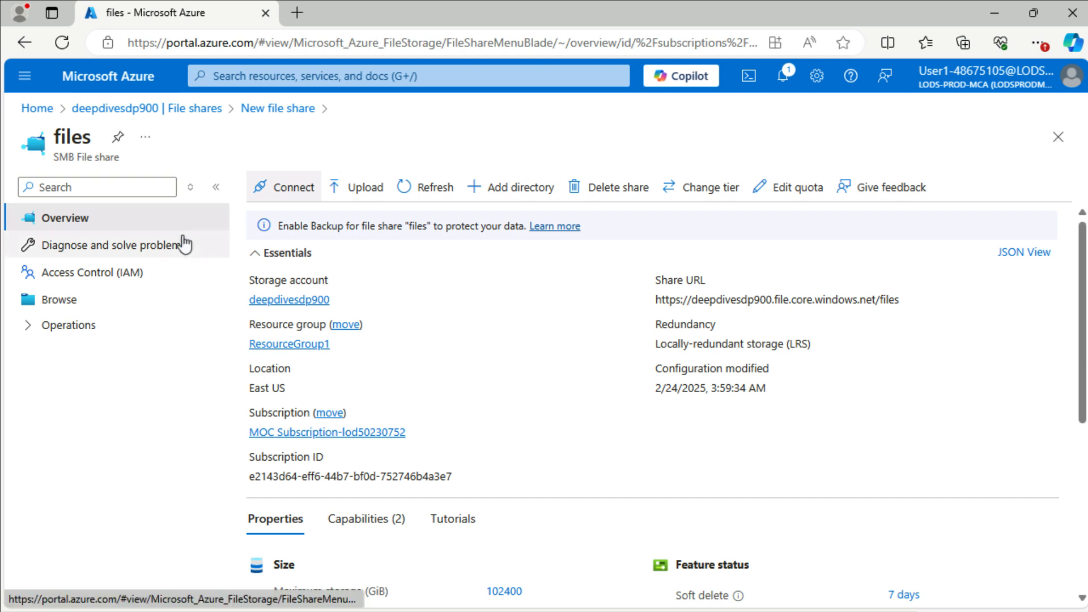
left_click(61, 301)
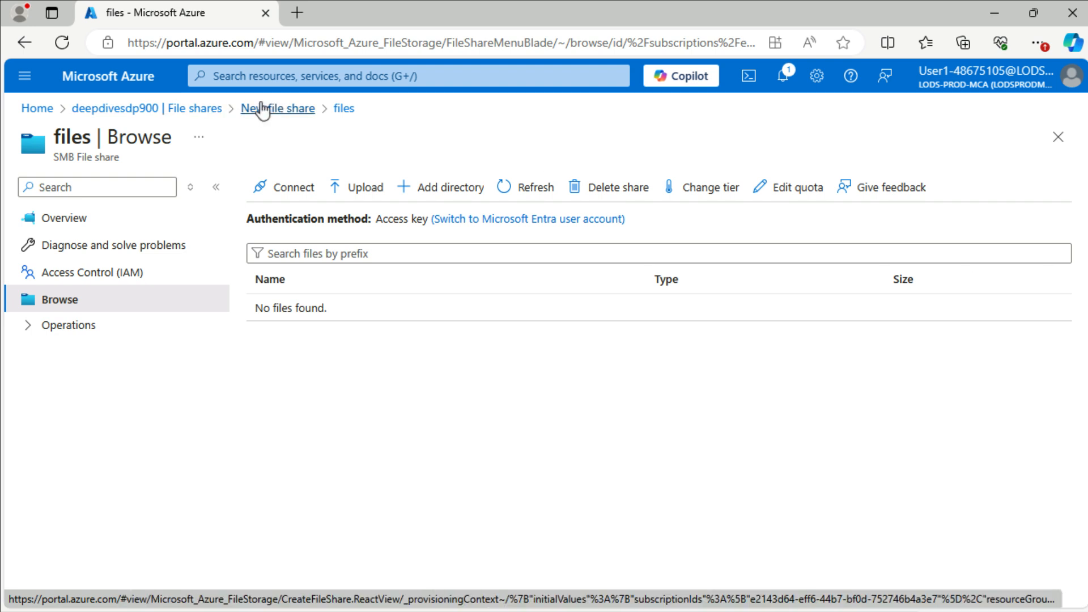
Step: Return to the deepdivesdp900 storage account and create a table named products
left_click(191, 107)
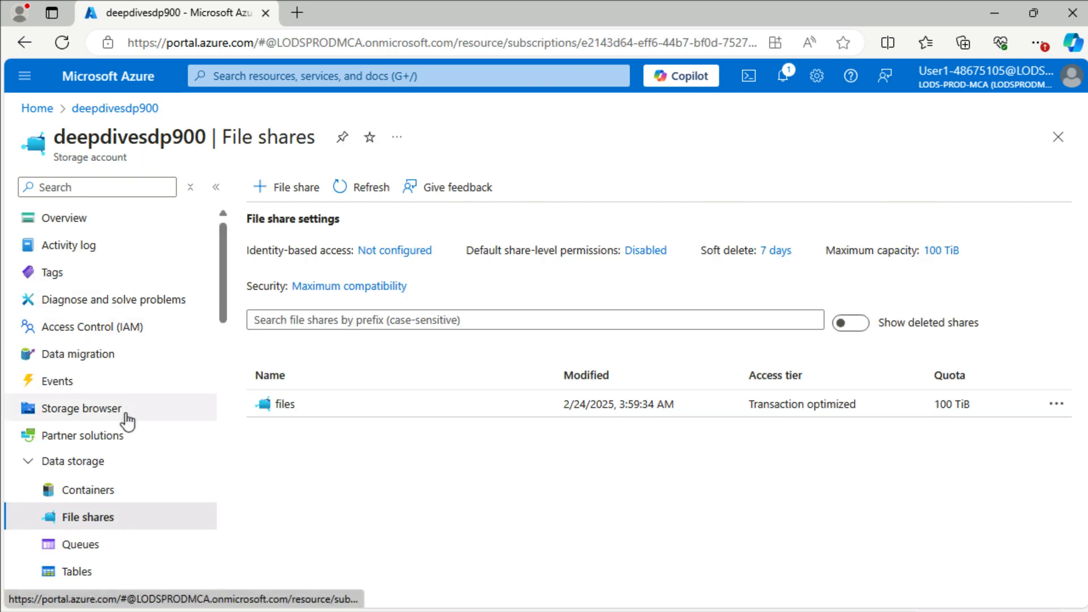
scroll(128, 420, "down", 1)
left_click(101, 523)
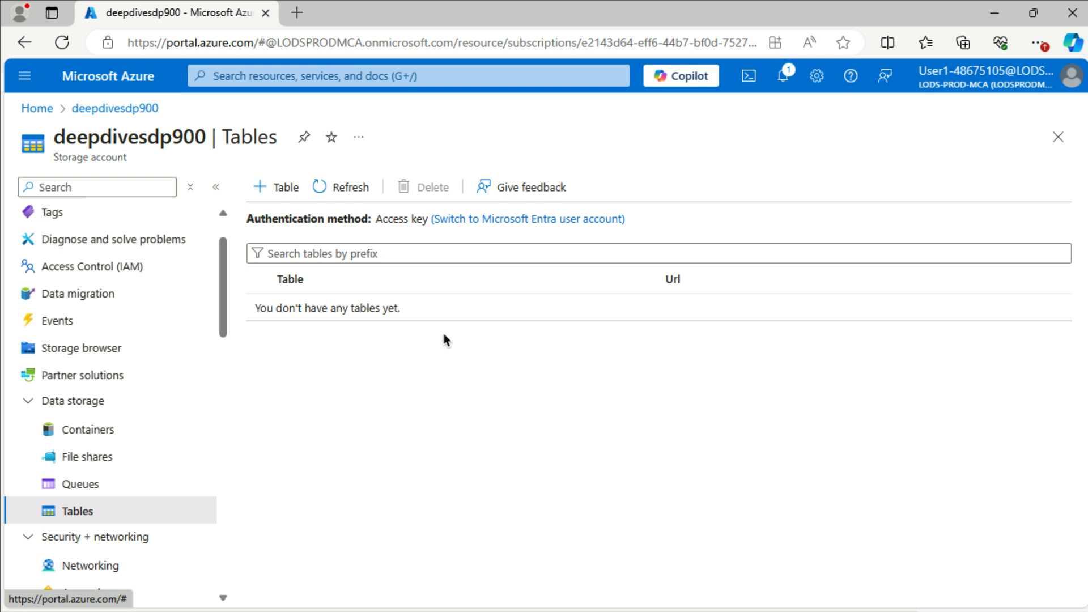
left_click(281, 190)
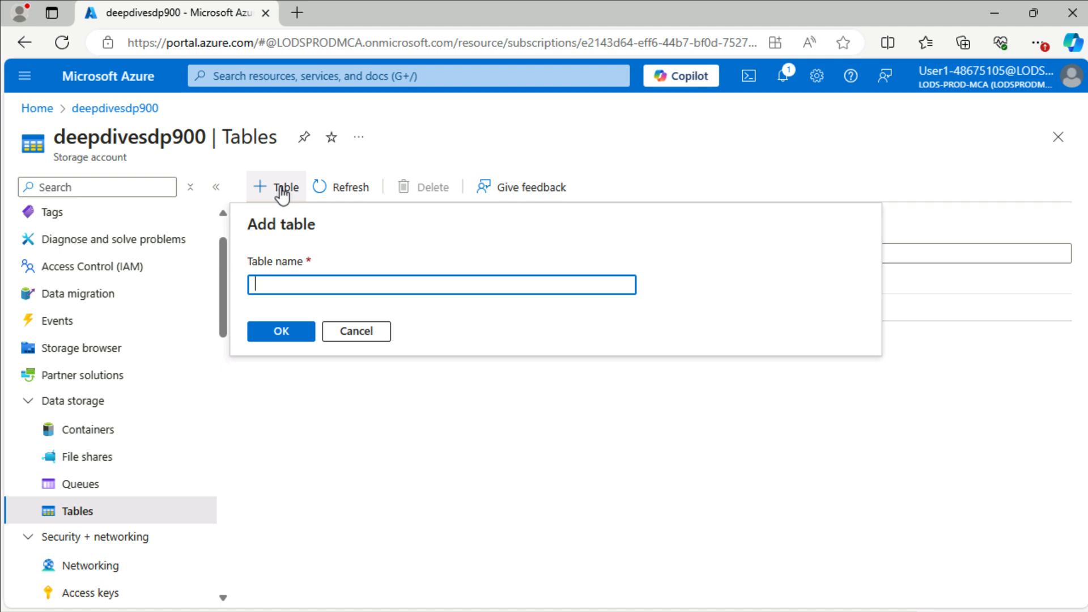
type("products")
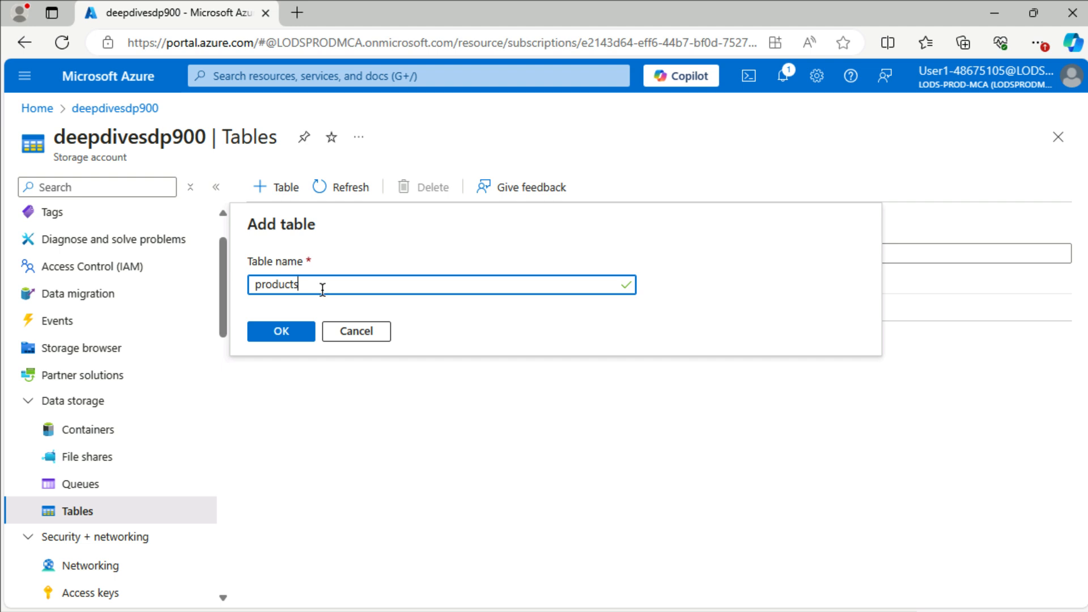
left_click(290, 333)
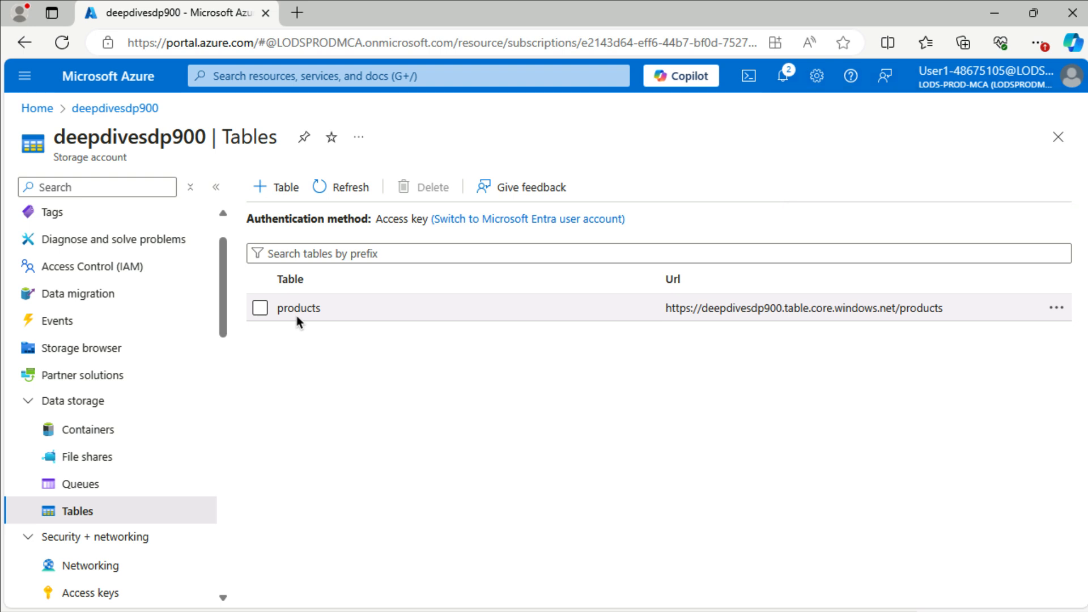
Step: Open the products table in the account's storage browser
scroll(146, 297, "up", 1)
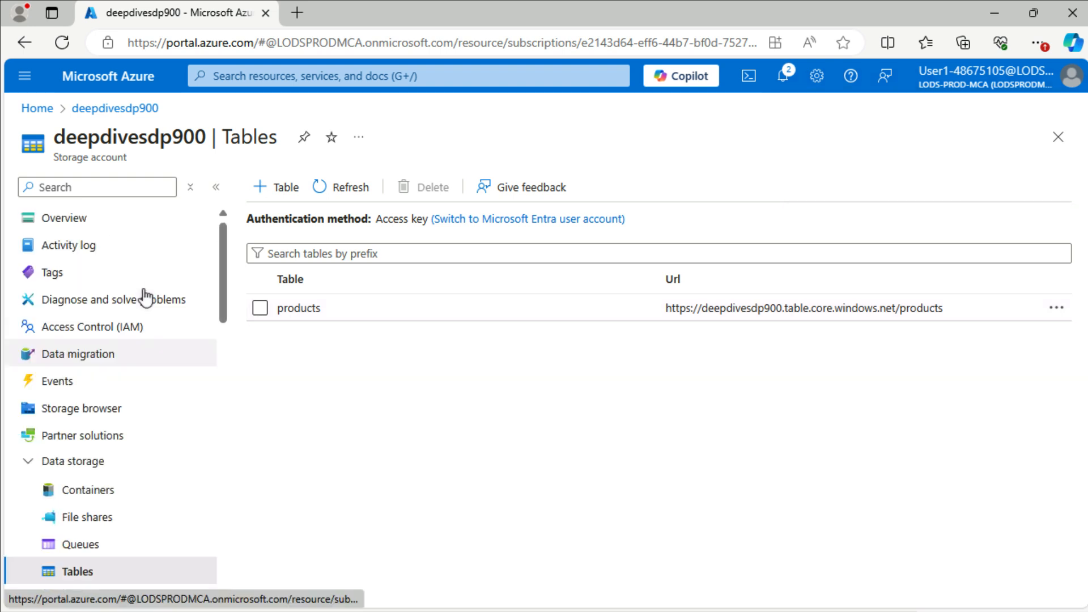
left_click(127, 414)
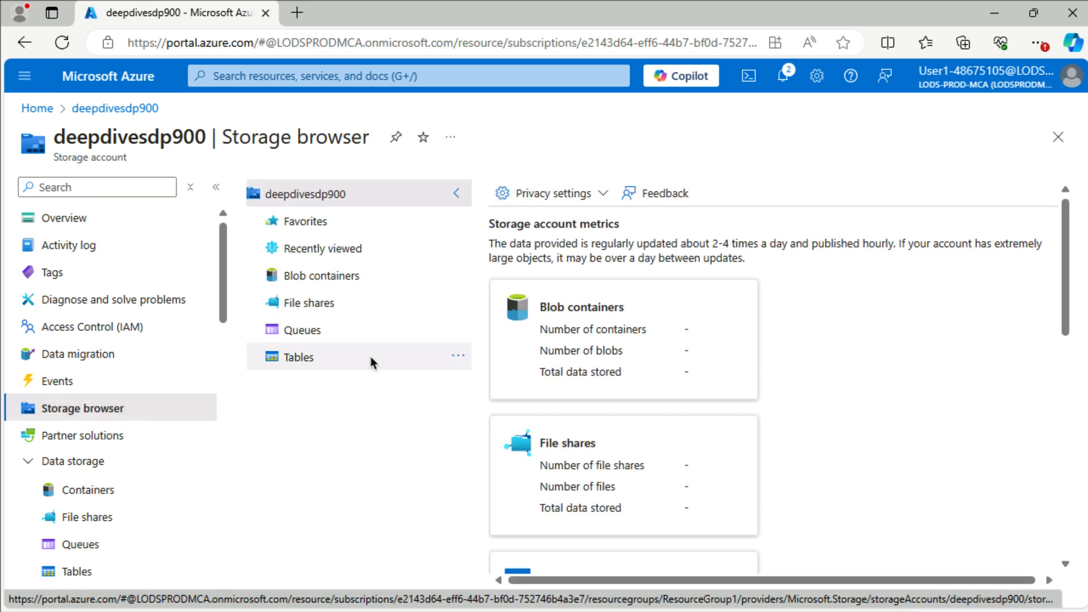
left_click(311, 358)
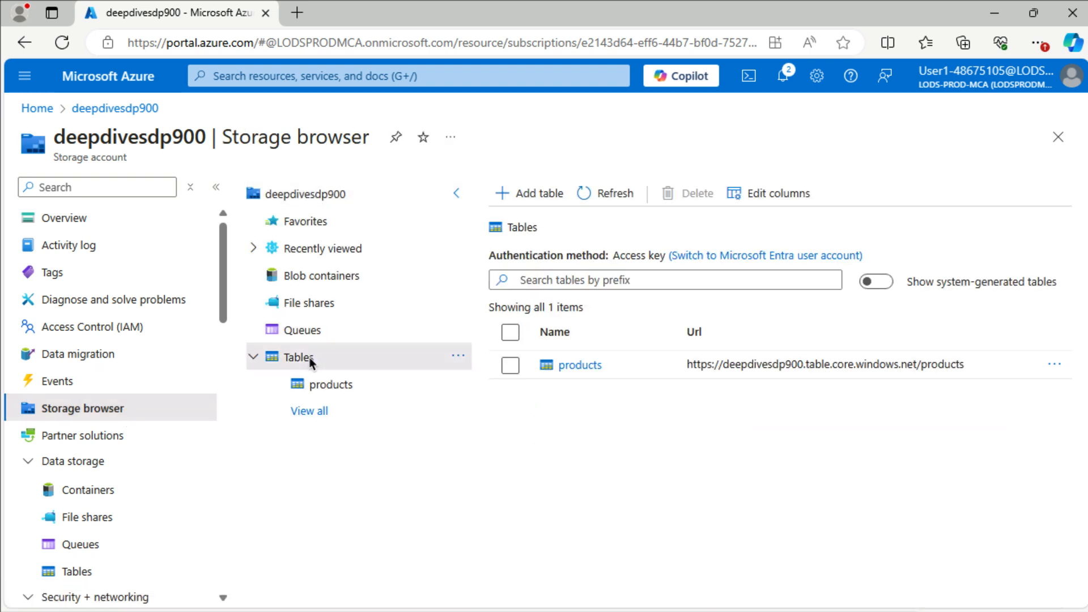
left_click(580, 365)
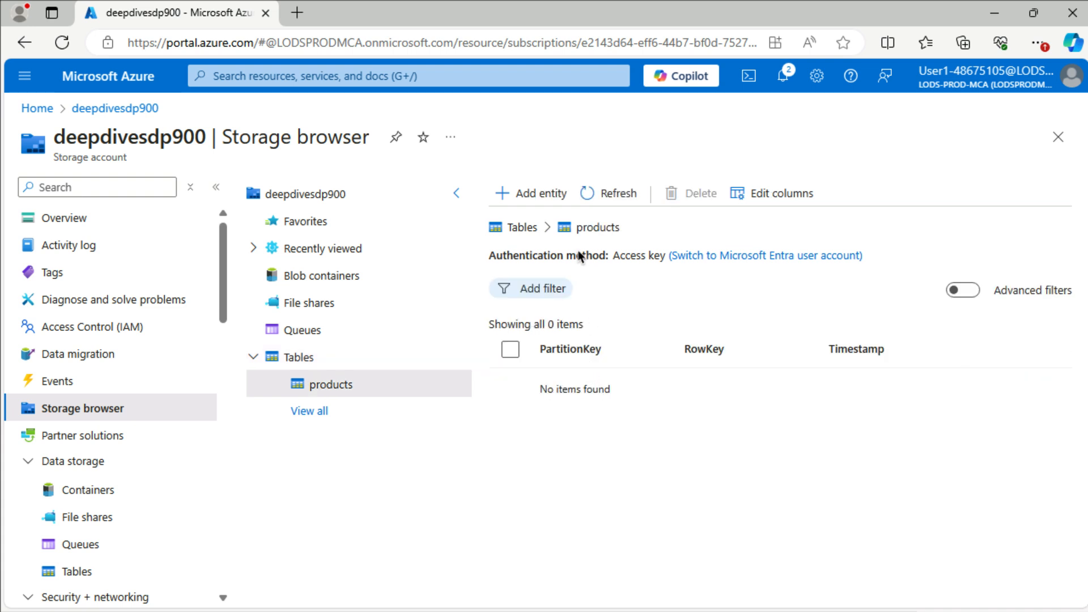
Step: Start a new entity in the products table with PartitionKey 1 and RowKey 1
left_click(531, 202)
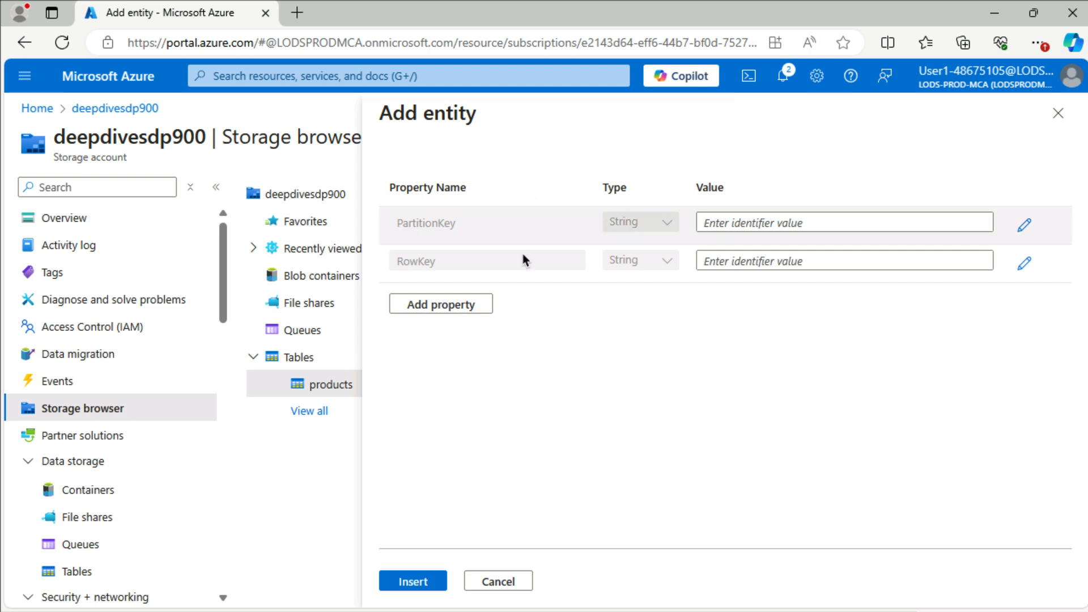
left_click(791, 225)
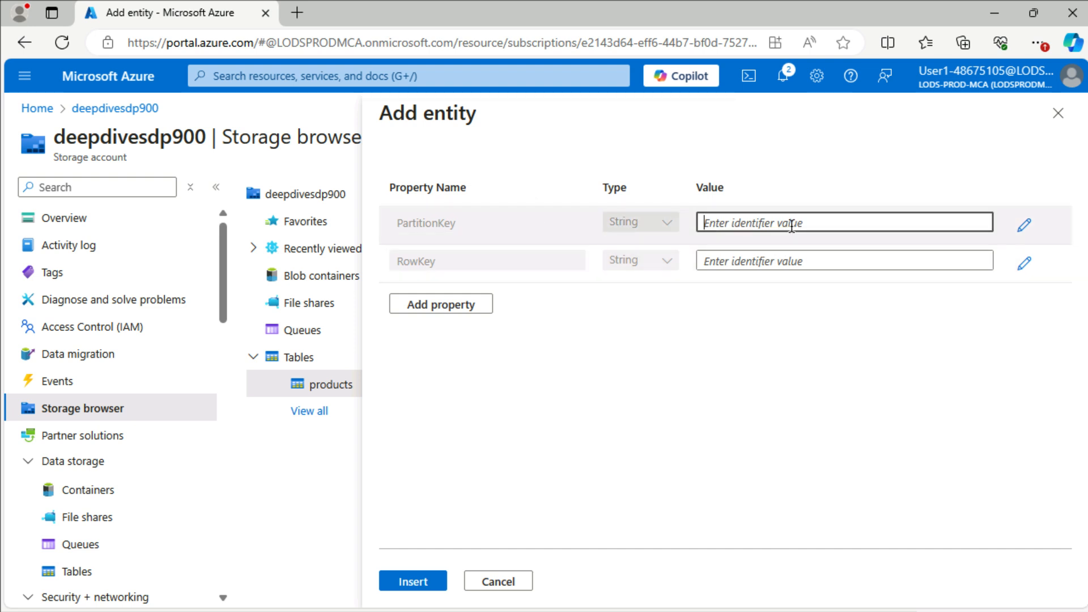
type("1")
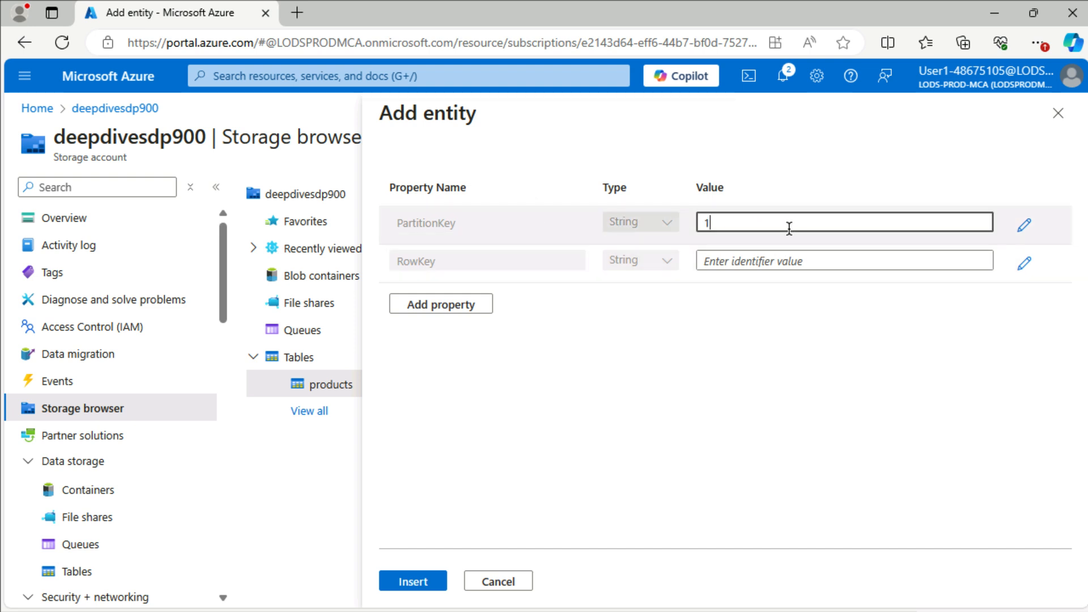
left_click(757, 261)
type("1")
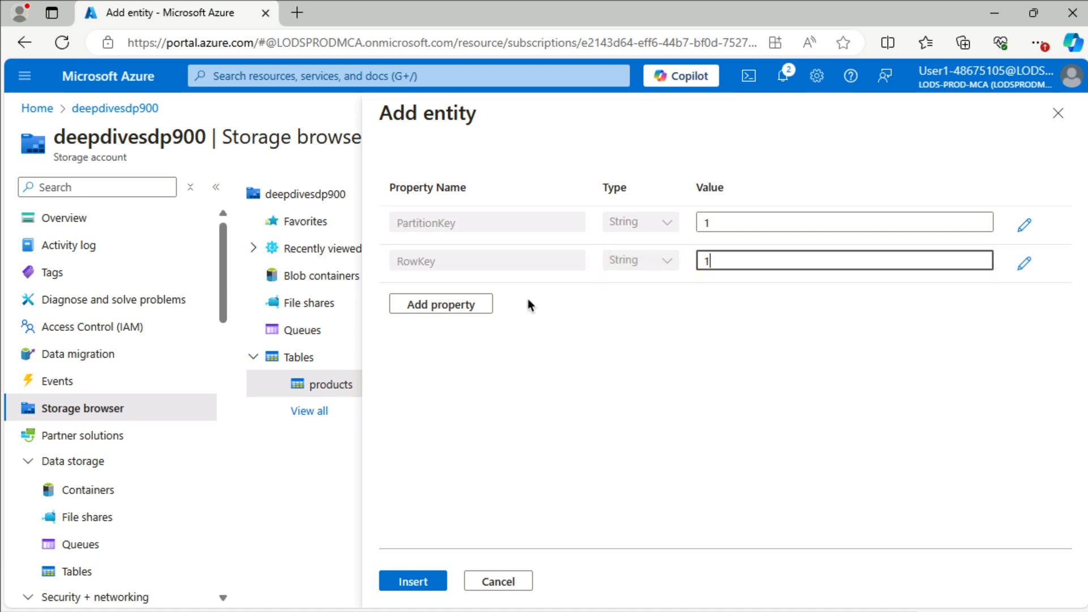
Step: Add a String property called Name with the value Widget to the new entity
left_click(469, 309)
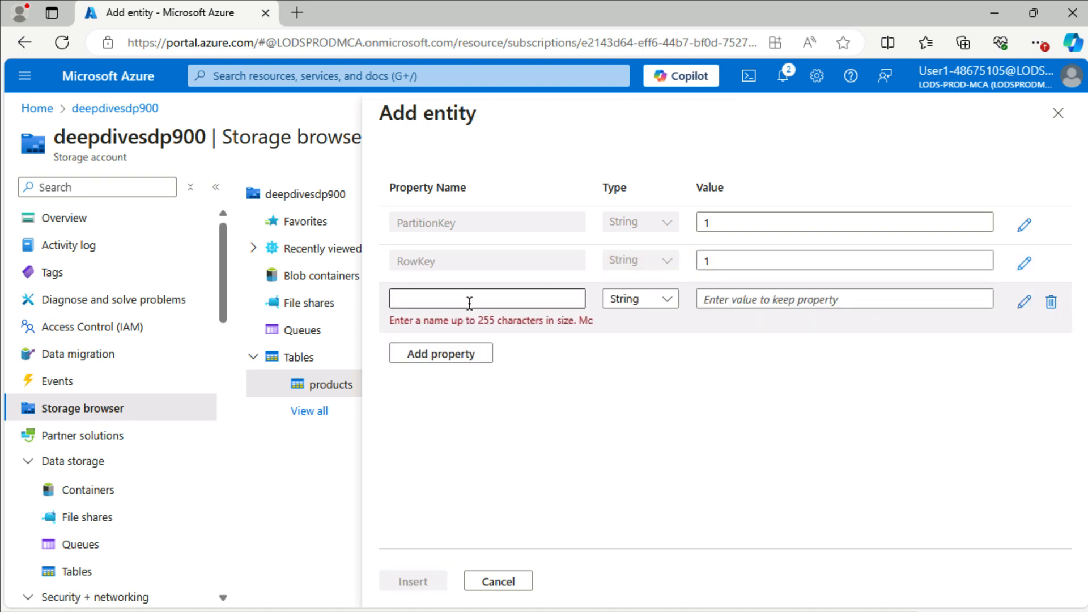
left_click(470, 303)
type("Name")
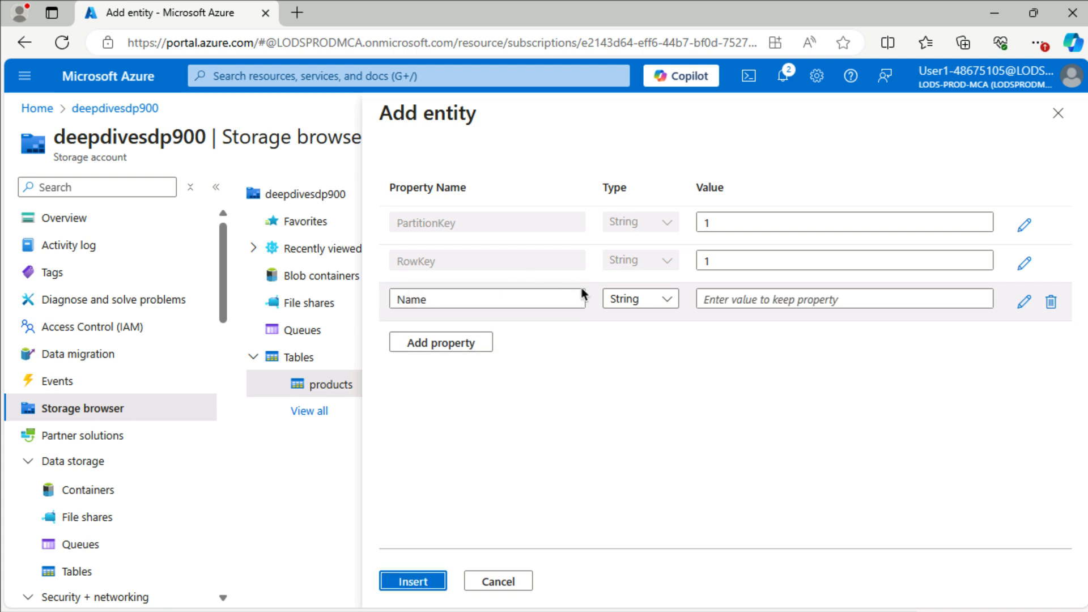
left_click(729, 299)
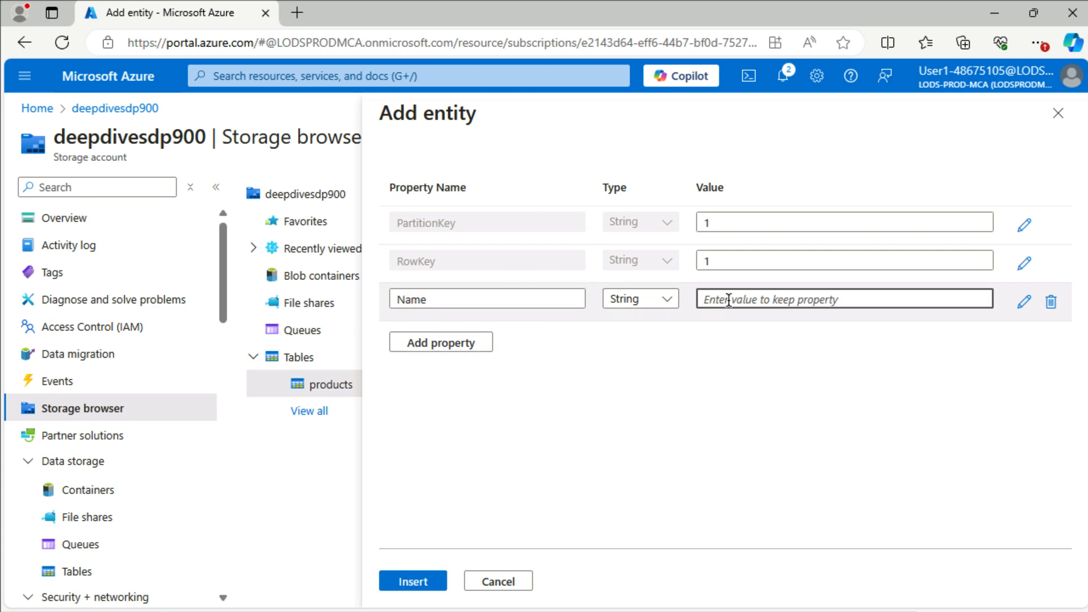
type("Widget")
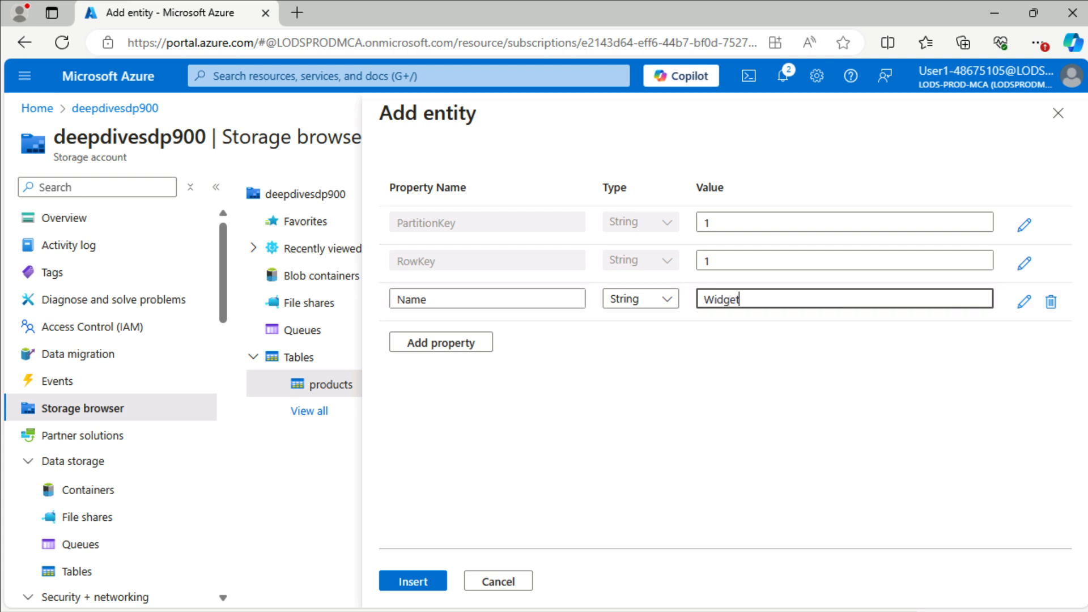
Step: Add a Price property of type Double with the value 2.99 and insert the entity
left_click(431, 343)
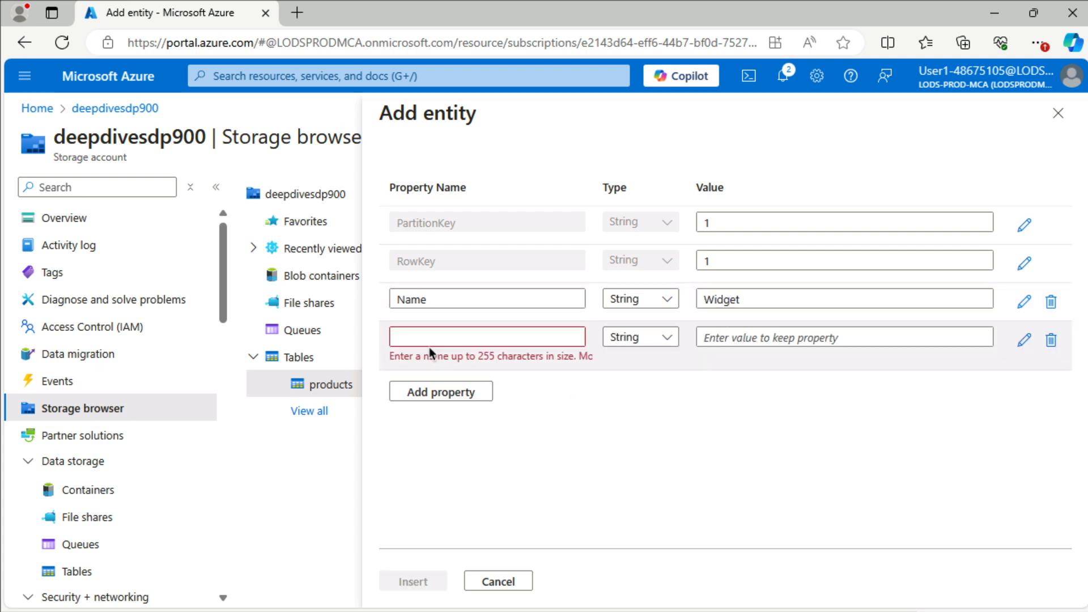
left_click(434, 335)
type("Price")
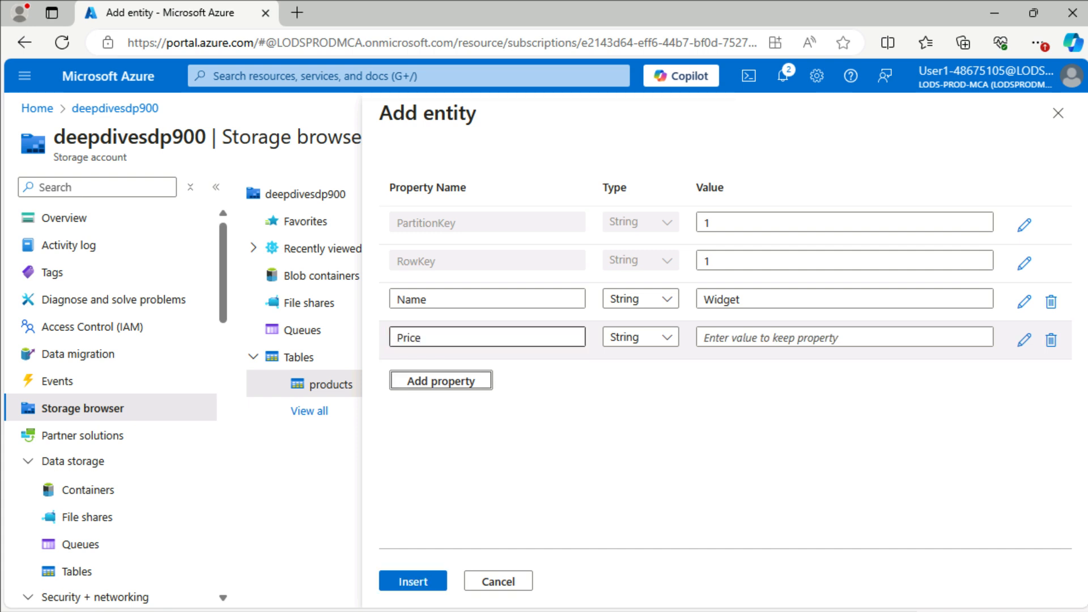
left_click(632, 337)
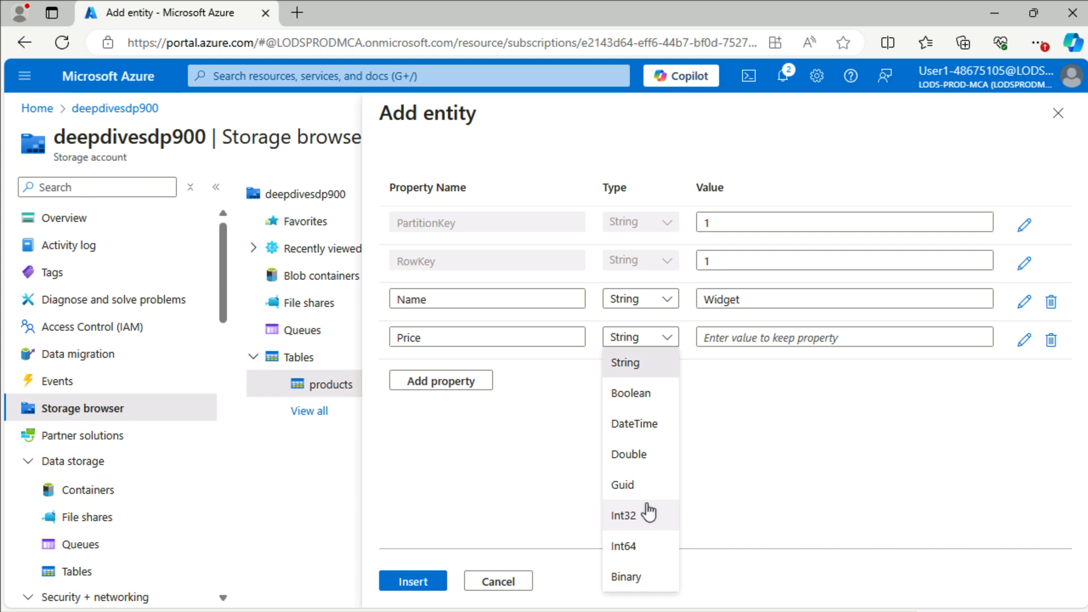
left_click(643, 455)
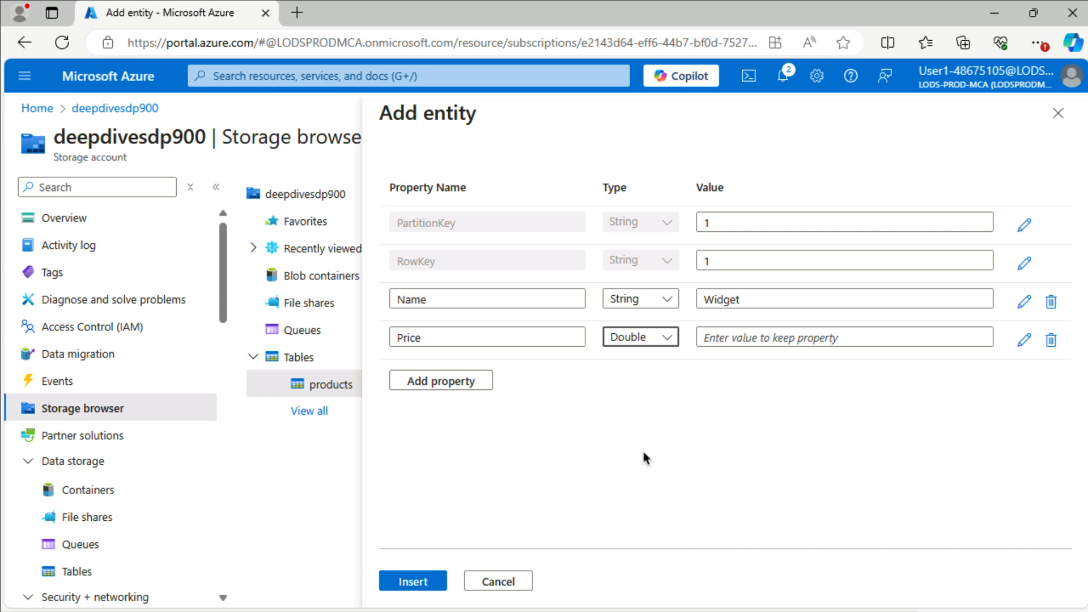
left_click(734, 336)
type("2.99")
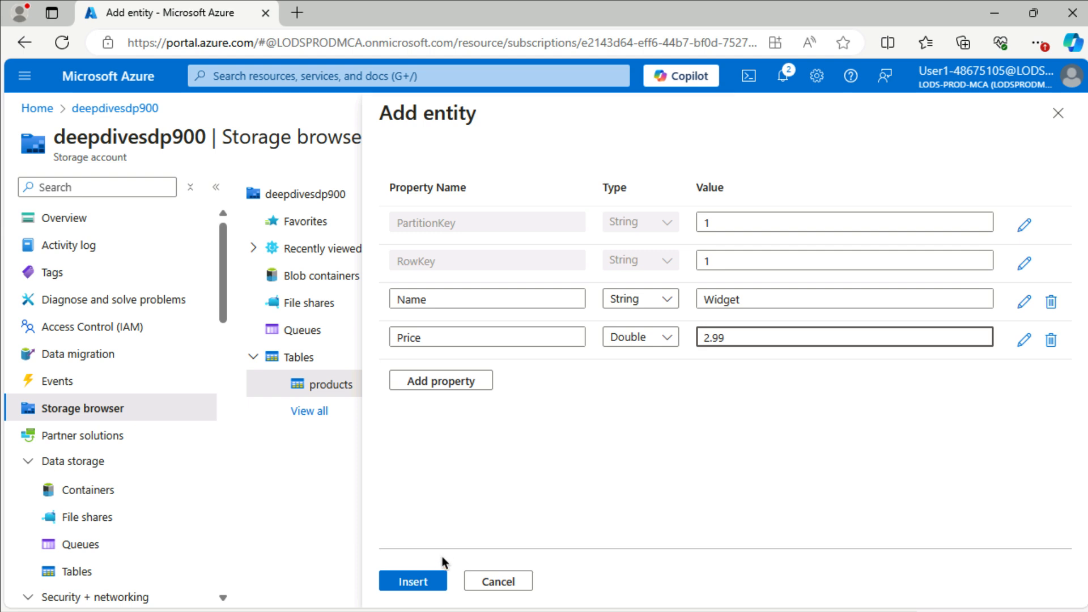
left_click(413, 581)
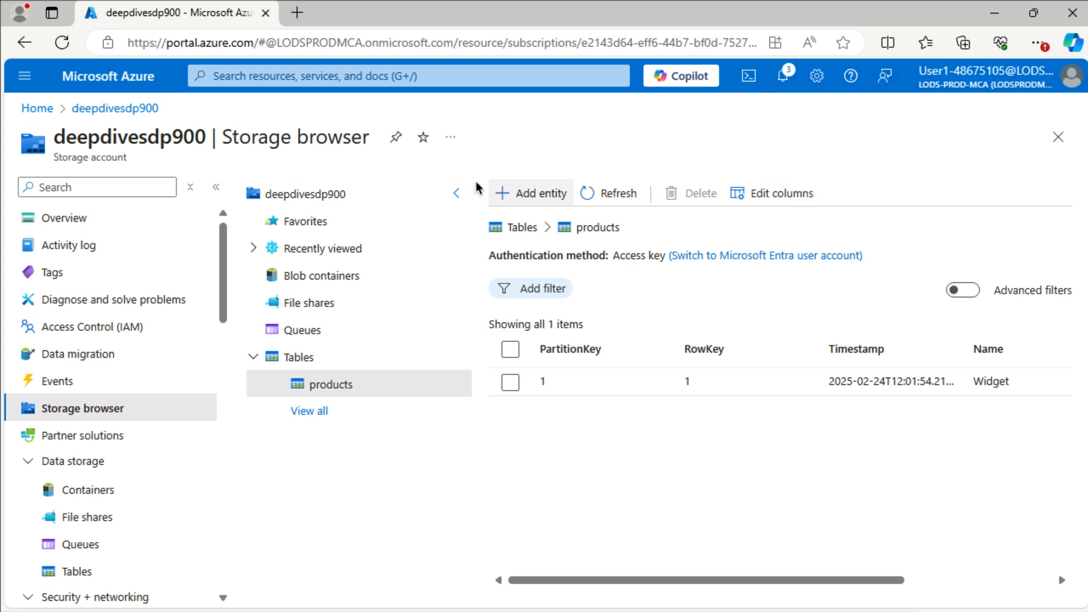
Step: Start a second entity in the products table with PartitionKey 1 and RowKey 2
left_click(531, 202)
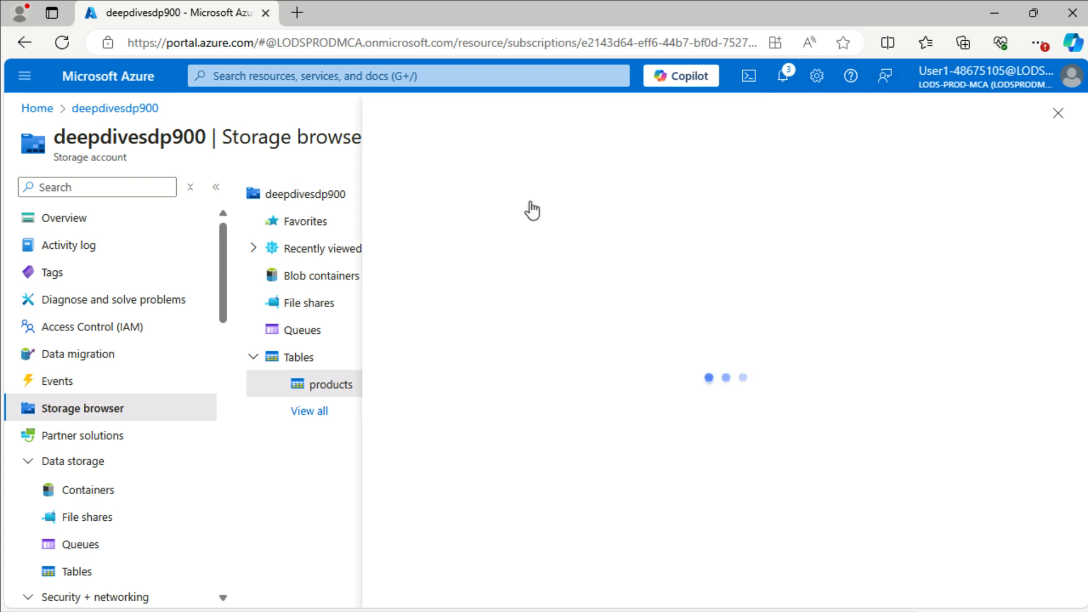
left_click(756, 223)
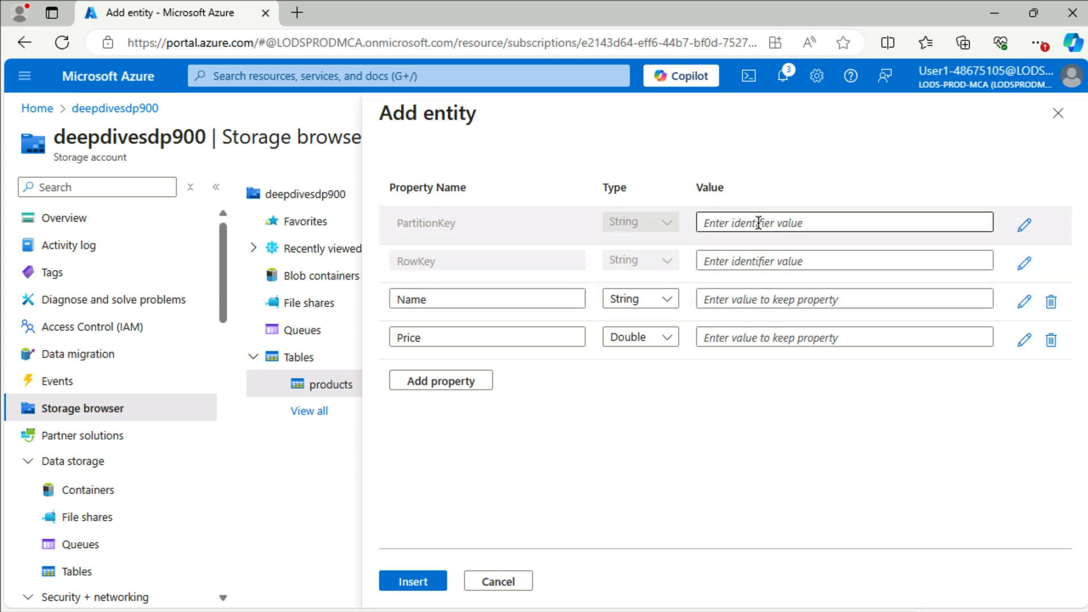
type("1")
left_click(728, 260)
type("2")
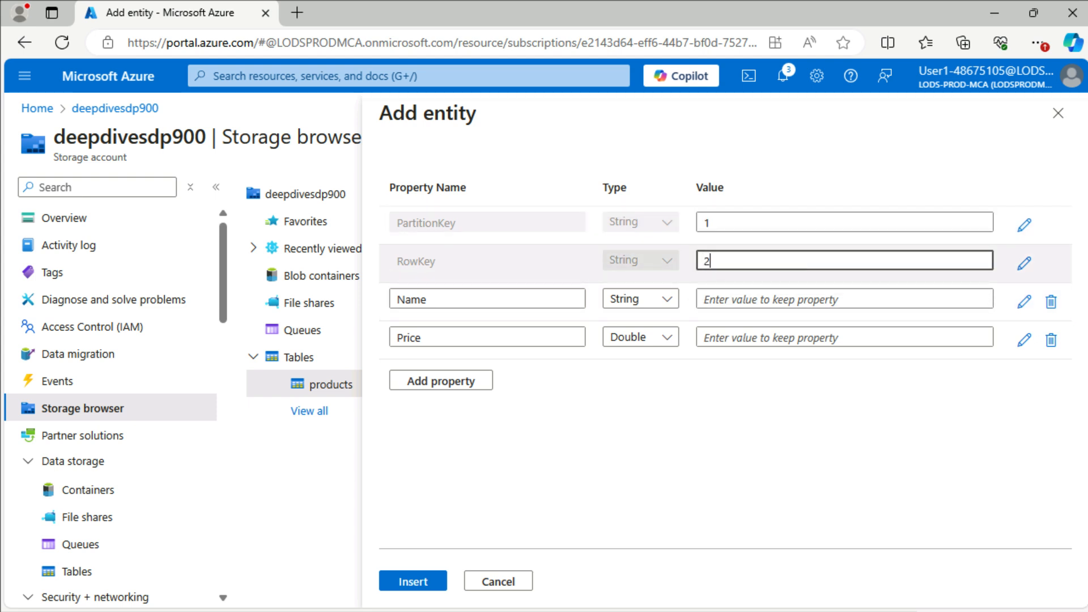
Step: Set the second entity's Name to Kniknak and its Price to 1.99
left_click(757, 301)
type("Knik")
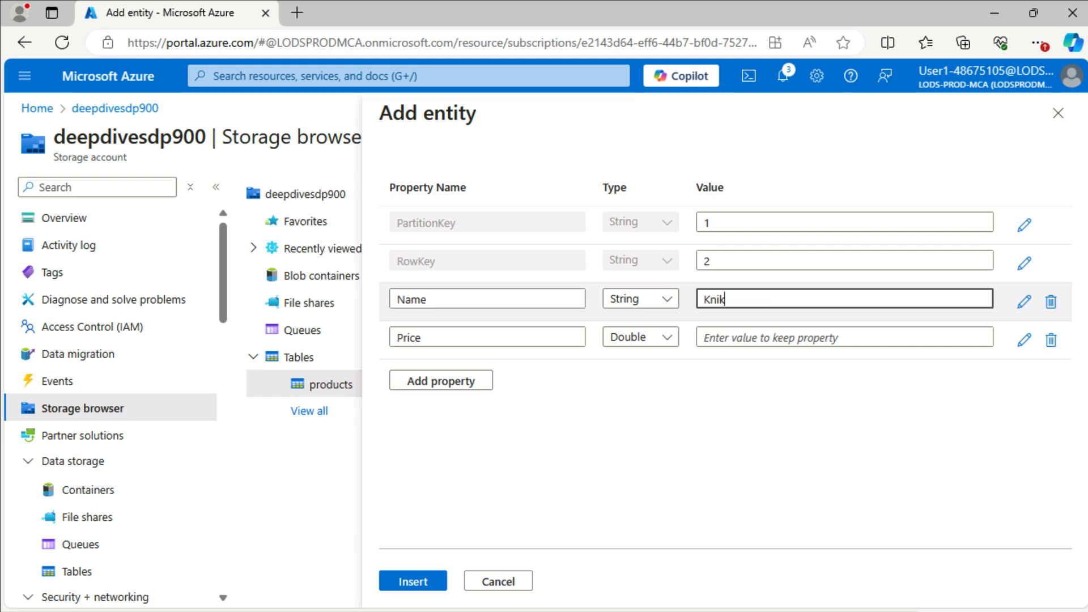
type("nak")
left_click(809, 335)
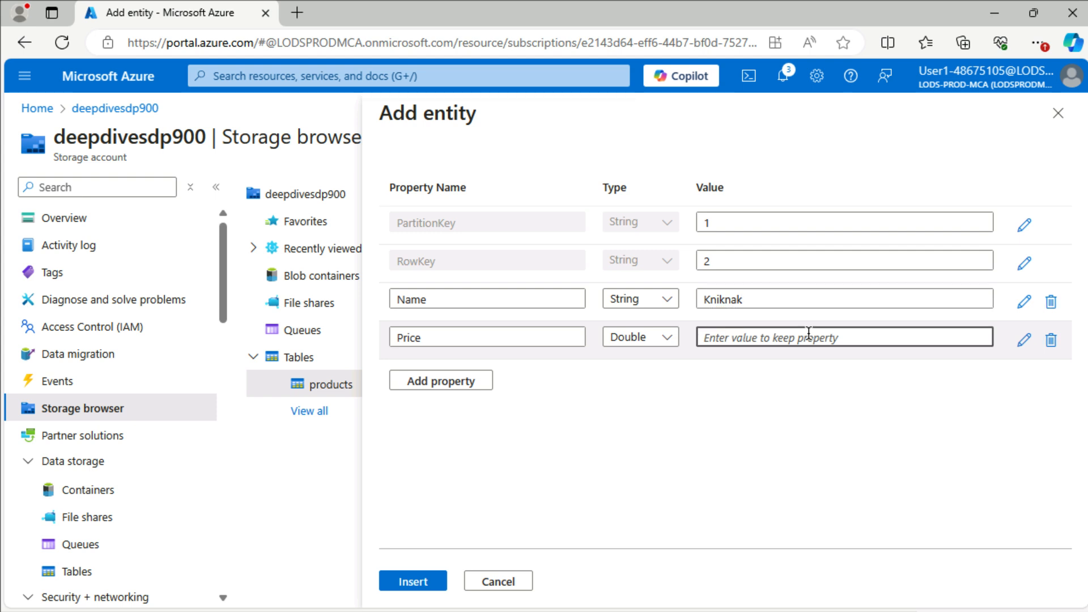
type("1.99")
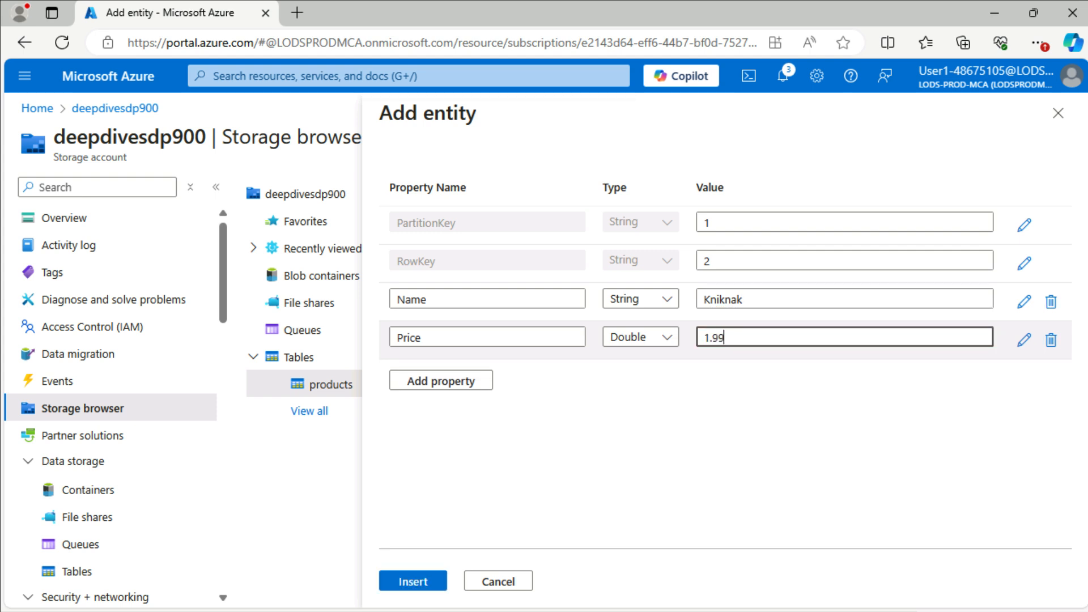
Step: Add a Discontinued property of type Boolean with the value true and insert the second entity
left_click(468, 387)
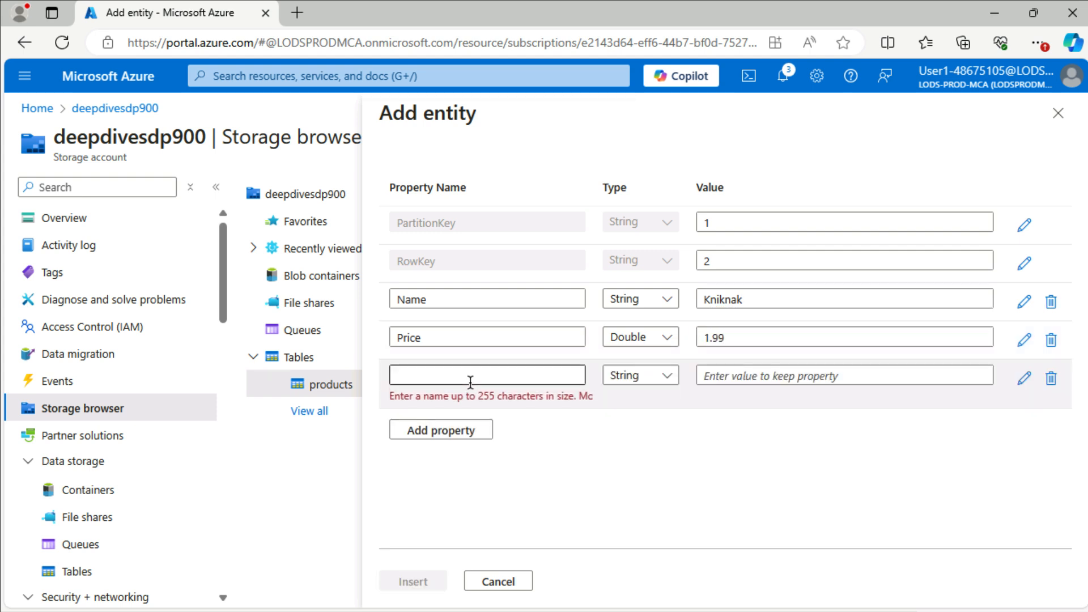
left_click(442, 376)
type("Di")
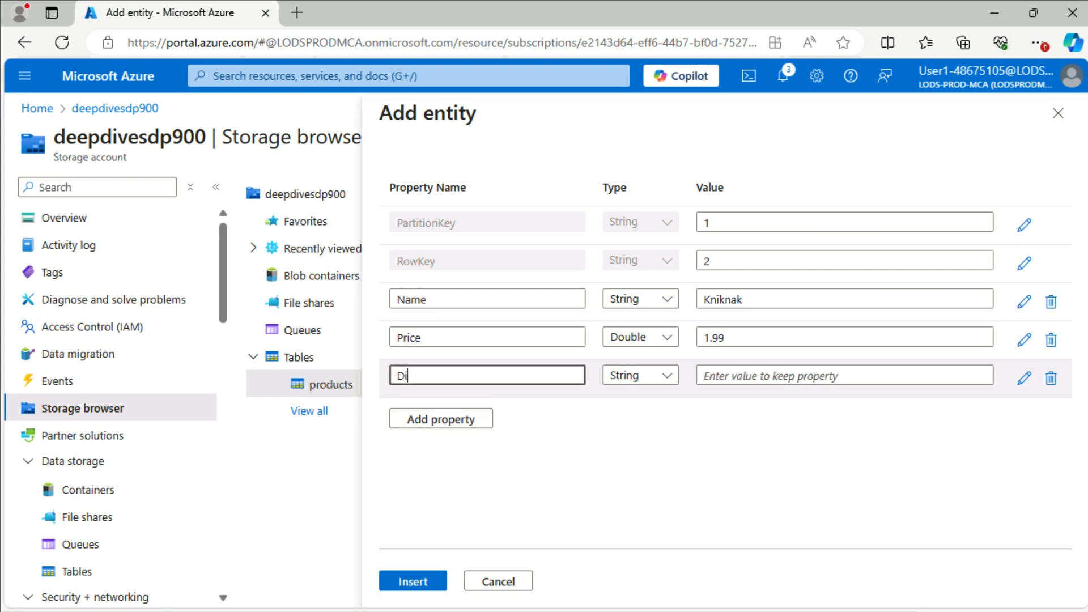
type("scontinued")
left_click(623, 378)
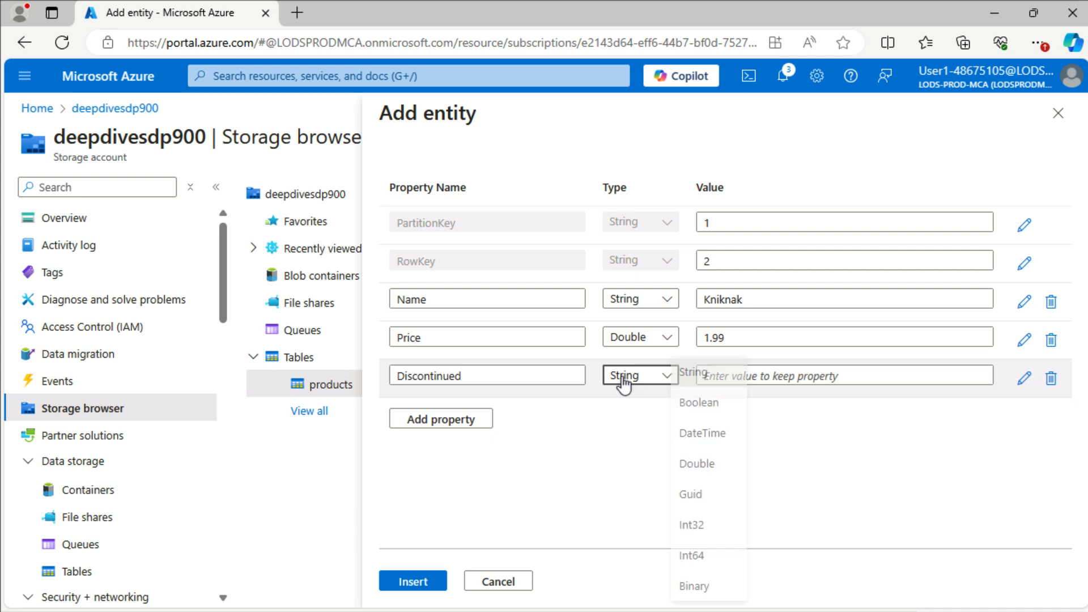
left_click(702, 402)
left_click(731, 374)
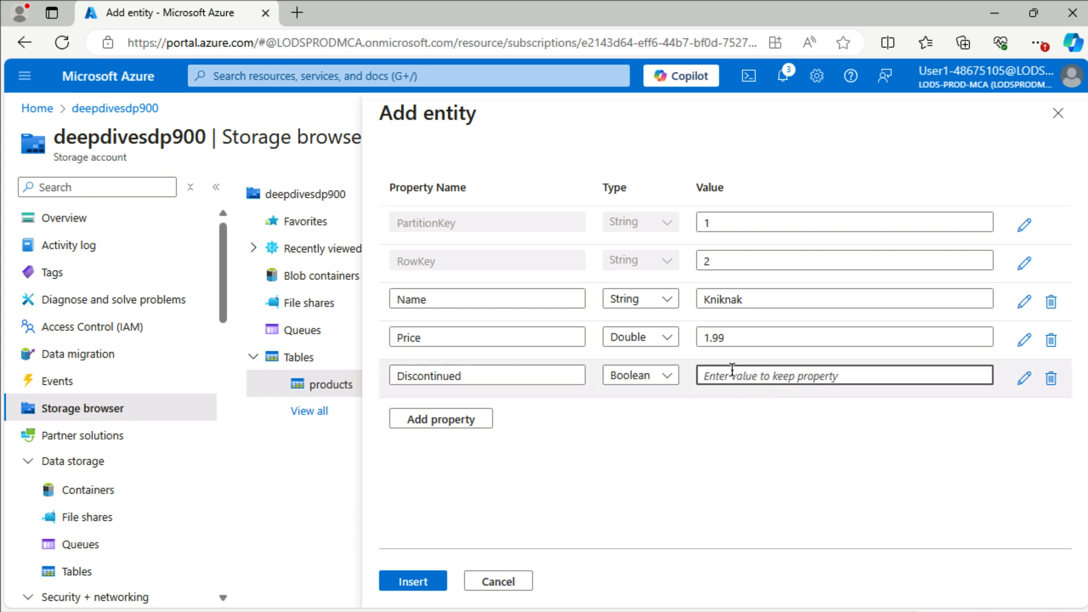
type("true")
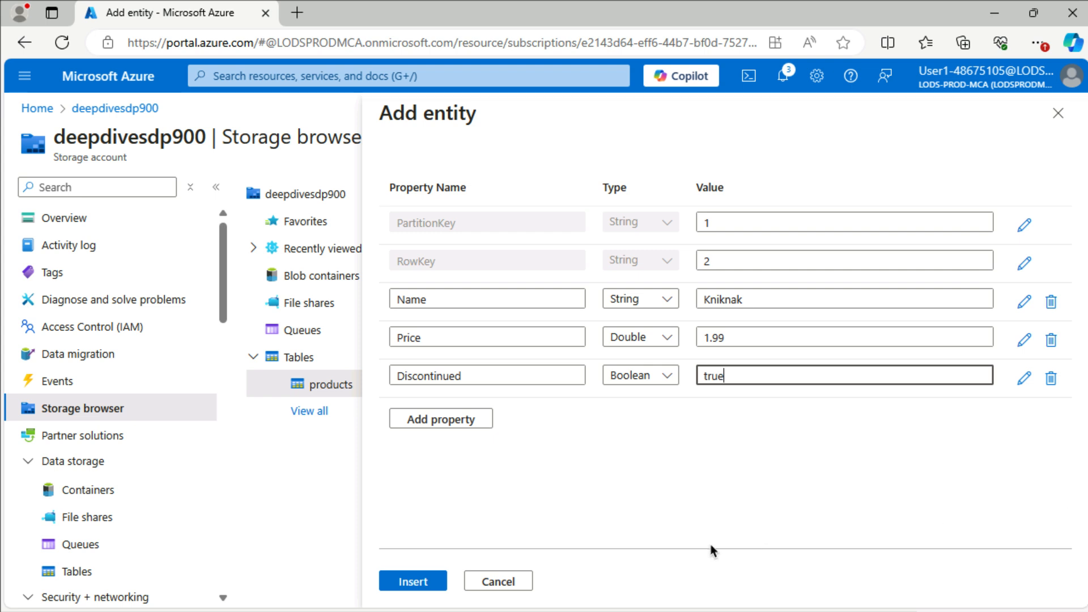
left_click(415, 586)
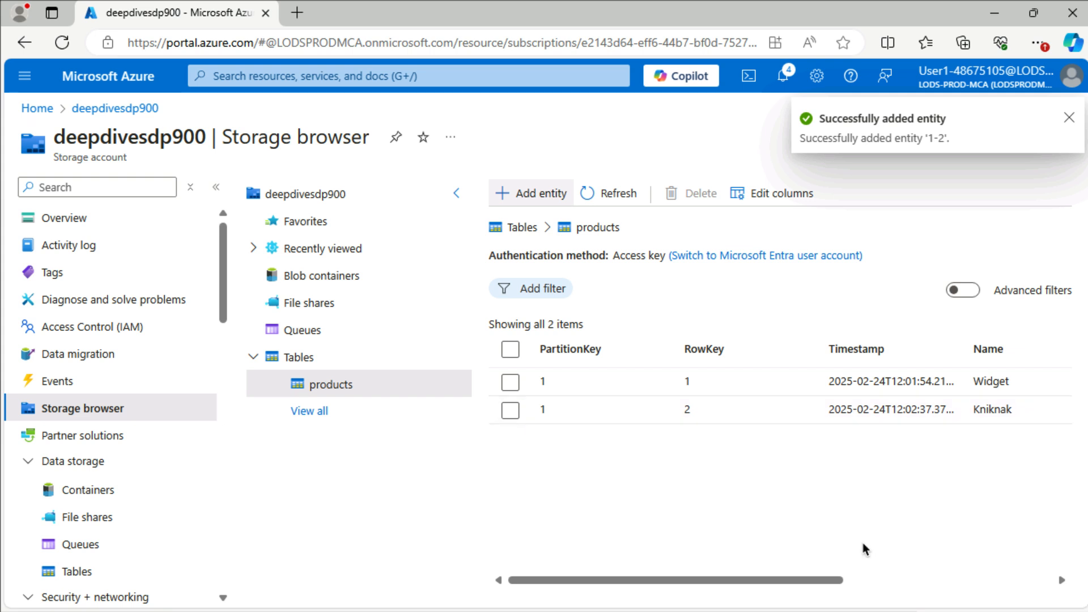
Step: Review all columns of the two products entities, and view the storage account's queues
left_click_drag(837, 583, 1054, 584)
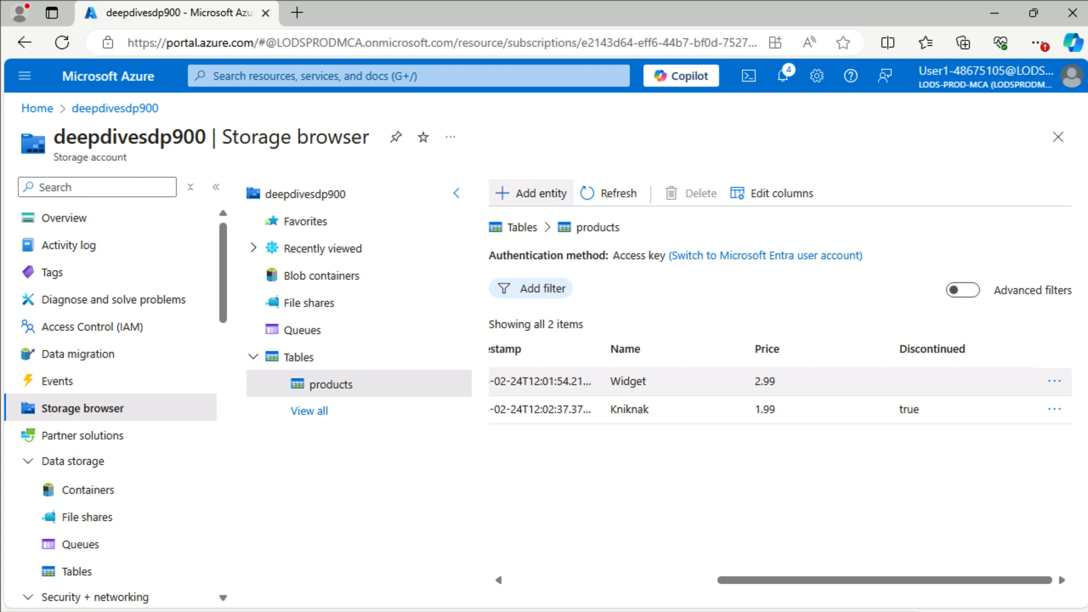
left_click(531, 583)
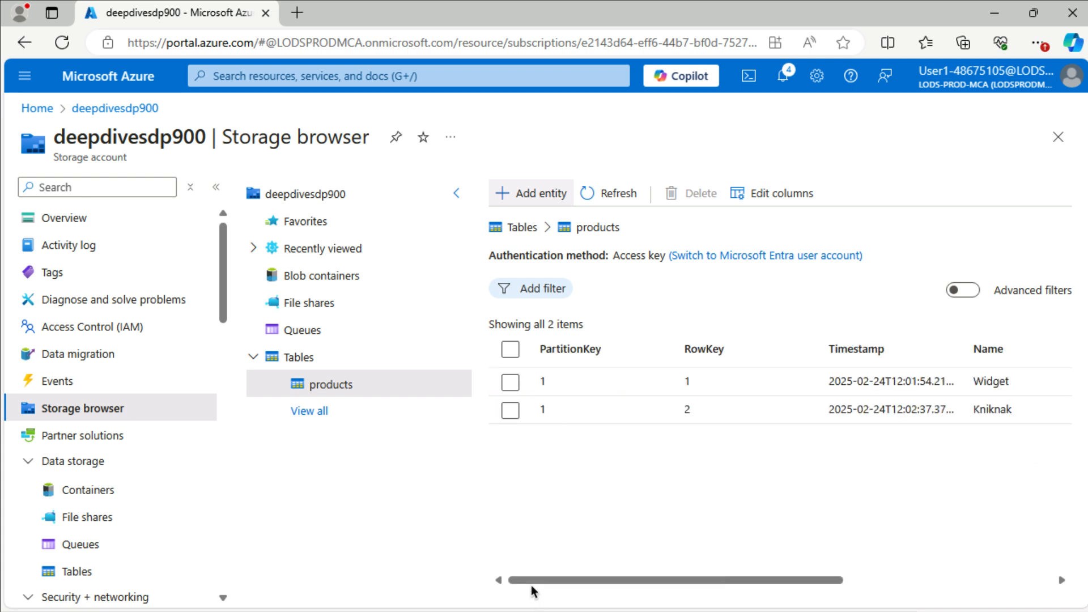
left_click(141, 552)
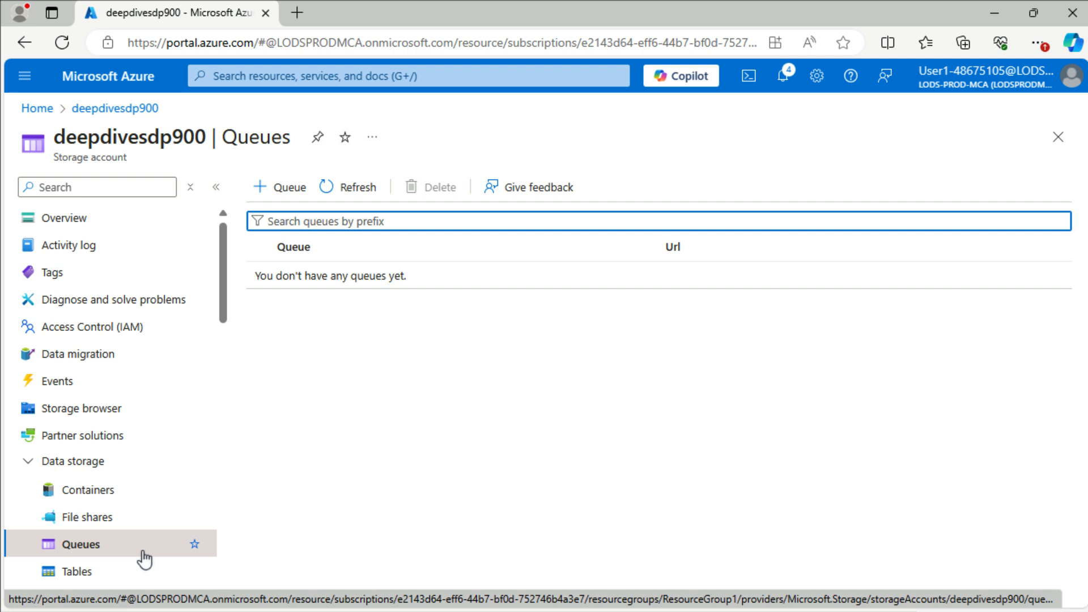
scroll(146, 558, "down", 2)
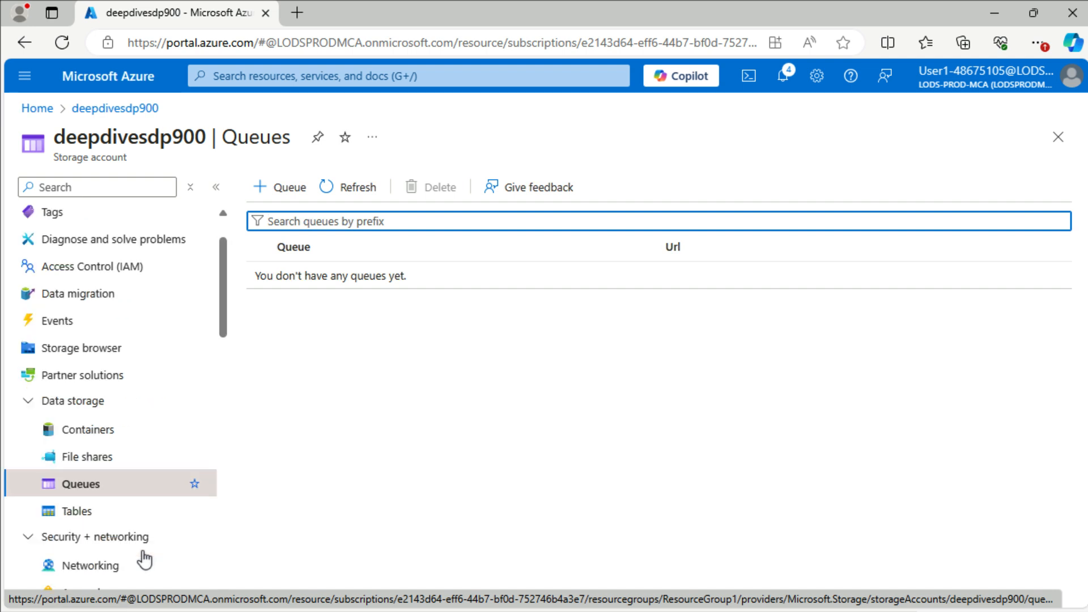